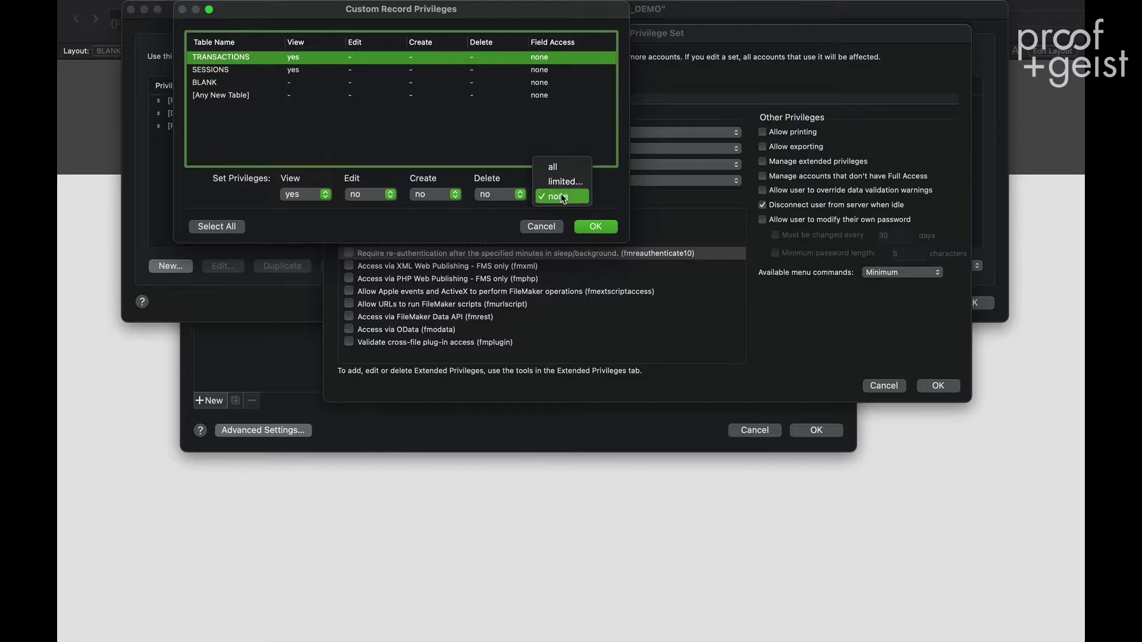
- Limit TRANSACTIONS field access, making ID, ID_SESSION, AT through ERROR, and TABLE view only
click(562, 181)
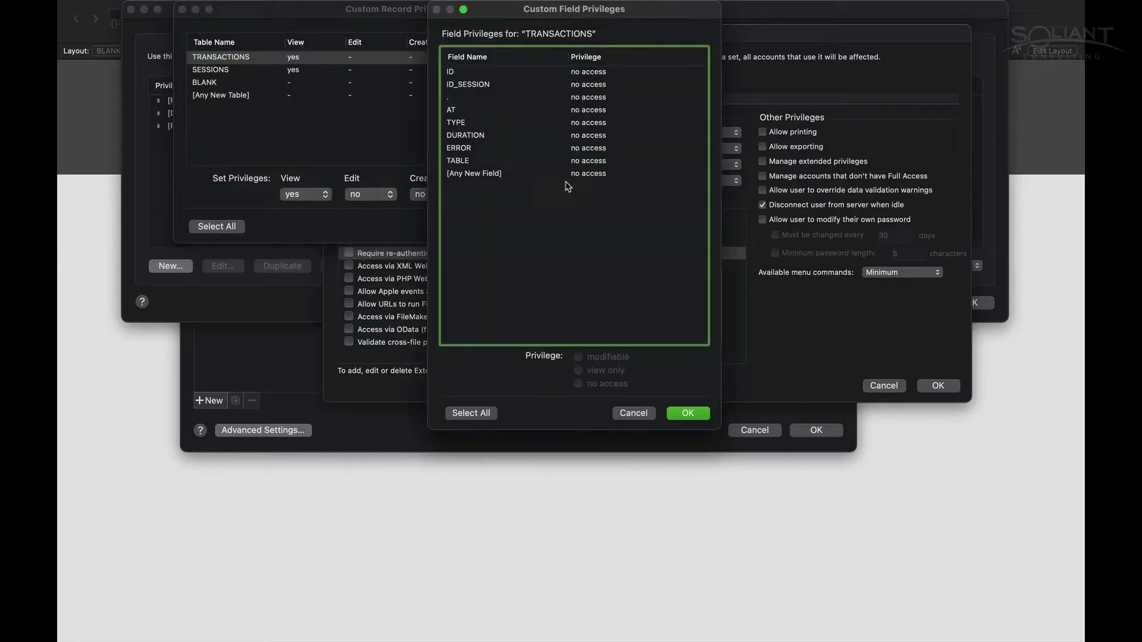
click(476, 98)
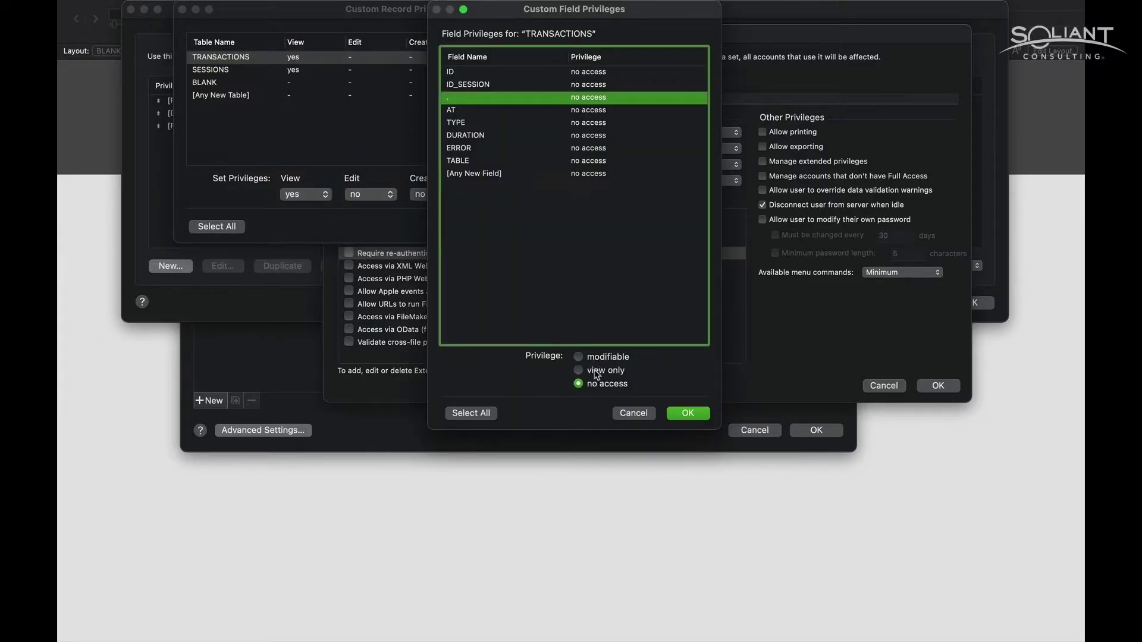
click(589, 72)
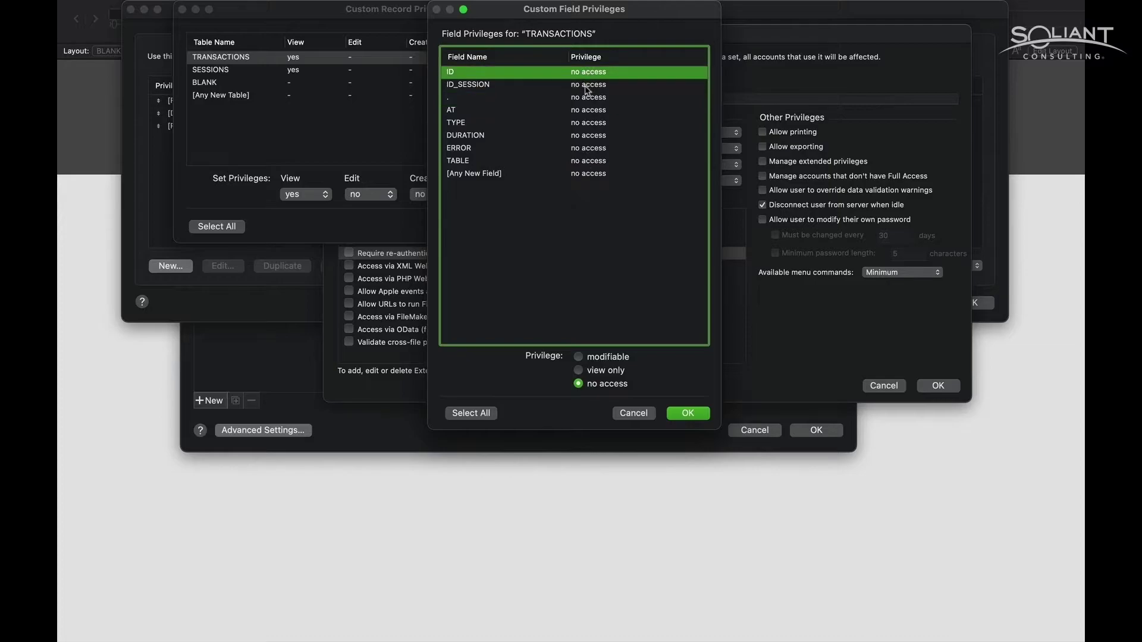
shift+click(586, 88)
click(601, 370)
click(584, 116)
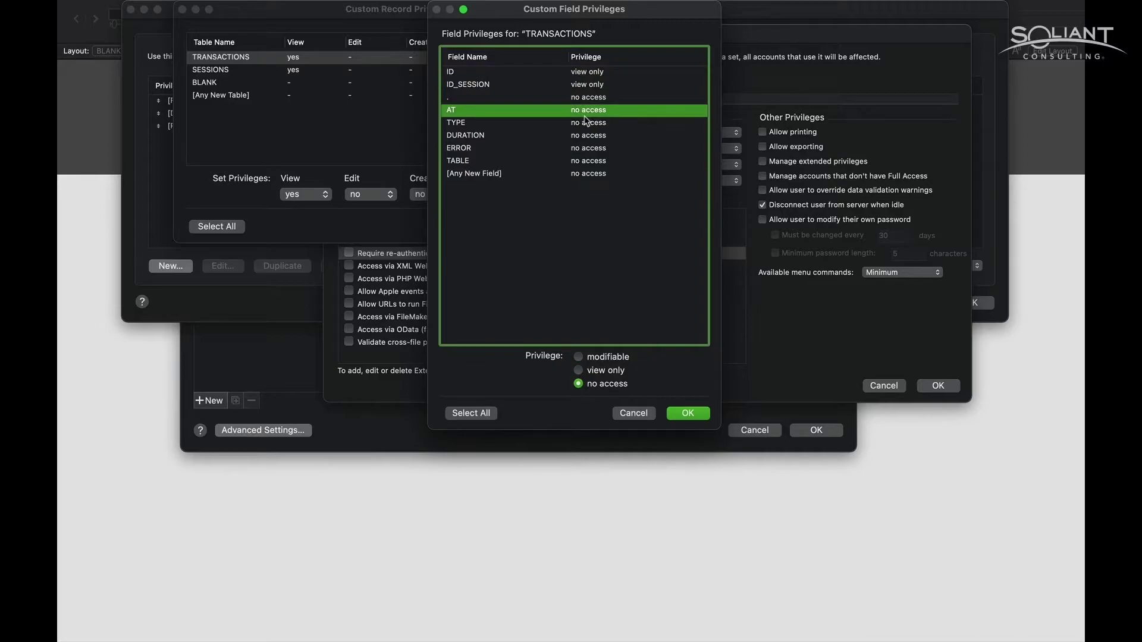
shift+click(586, 150)
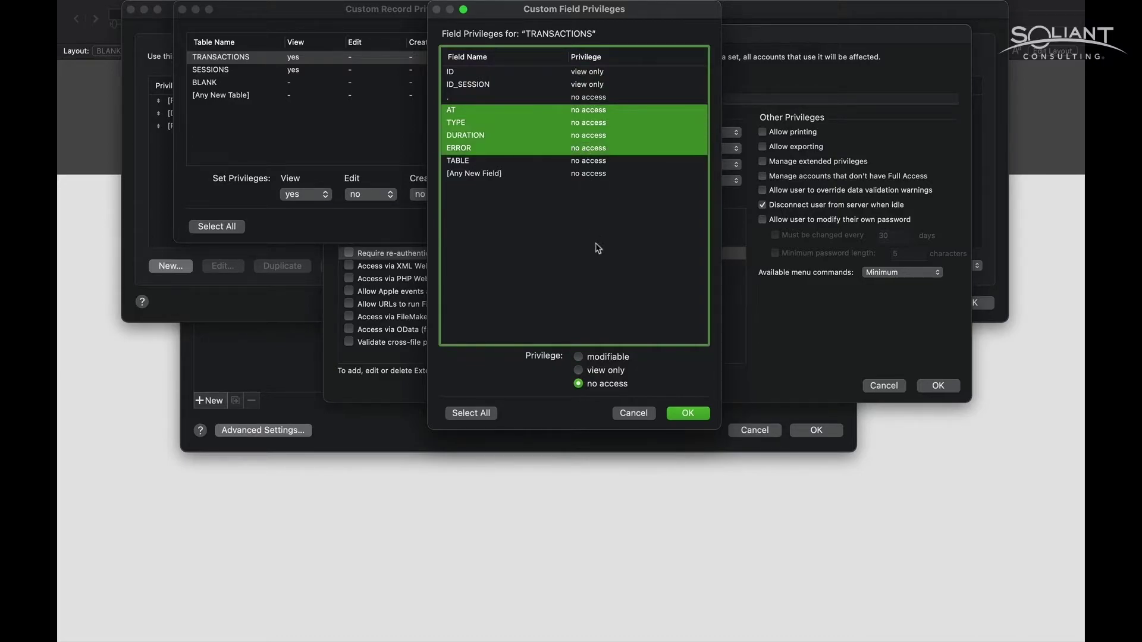
click(591, 370)
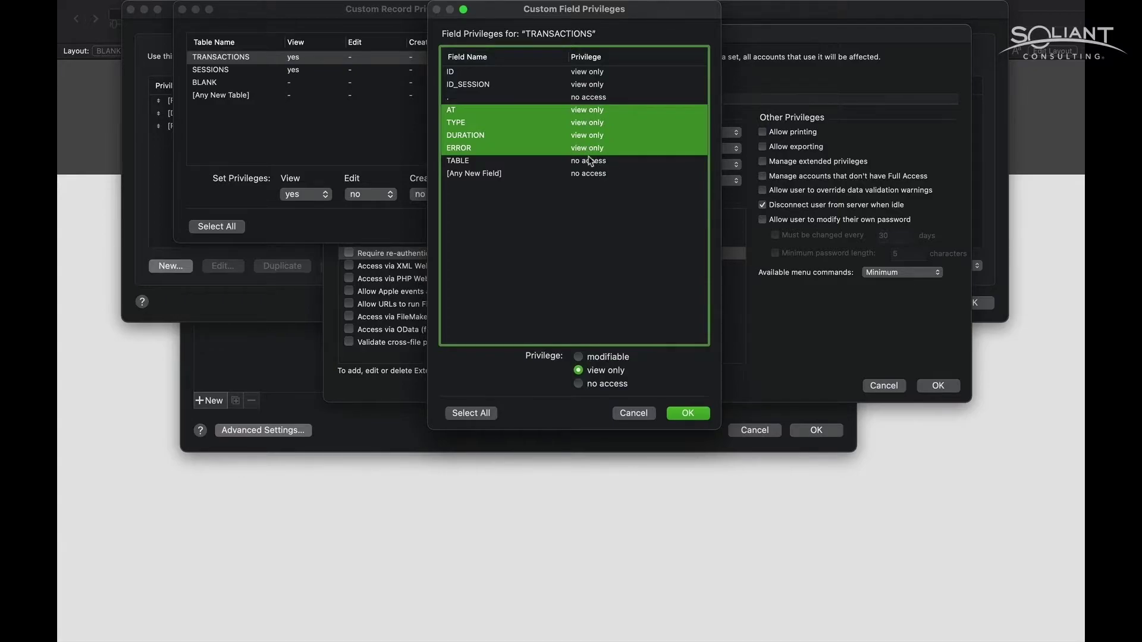
click(589, 160)
click(590, 370)
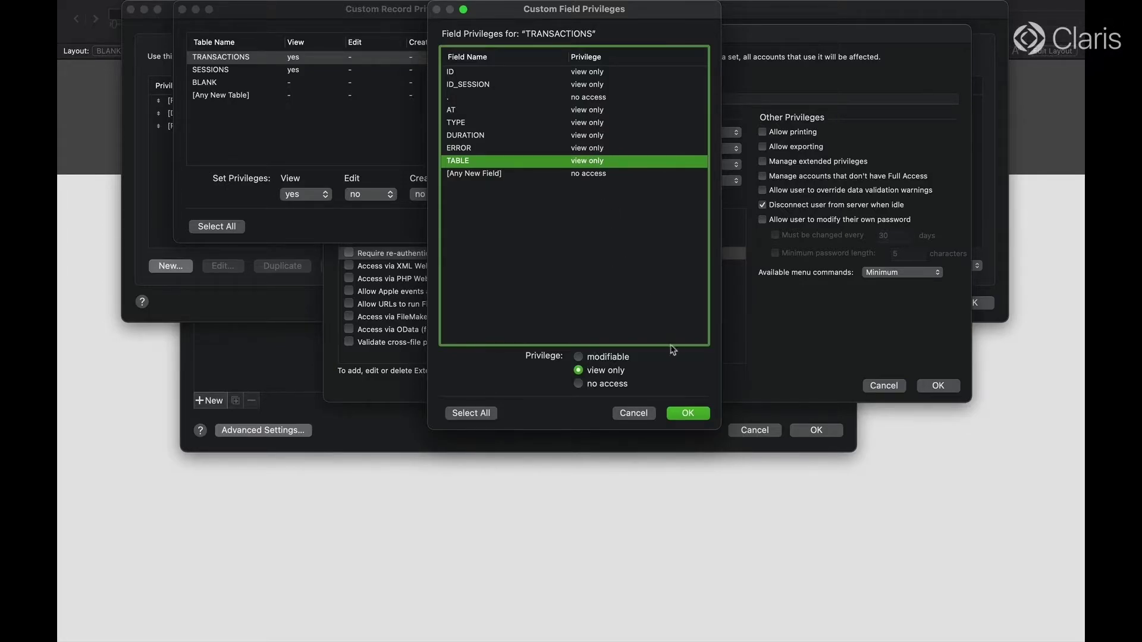
click(687, 414)
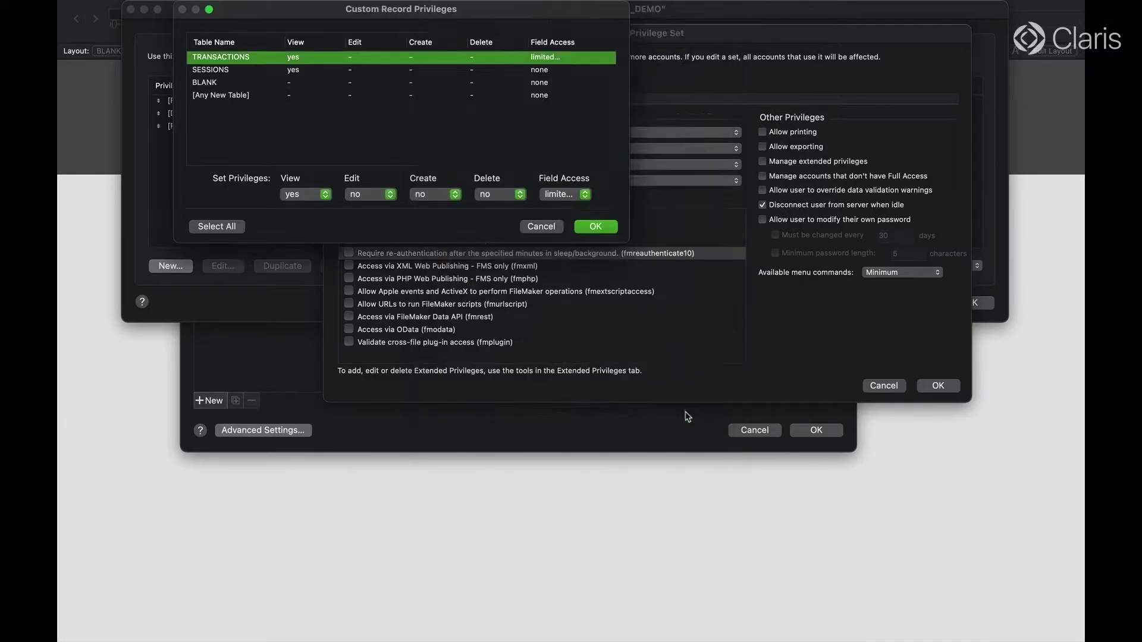
- Limit SESSIONS field access, making ID, CREATED, PRIVILEGE through DURATION view only, and confirm record privileges
click(552, 70)
click(565, 199)
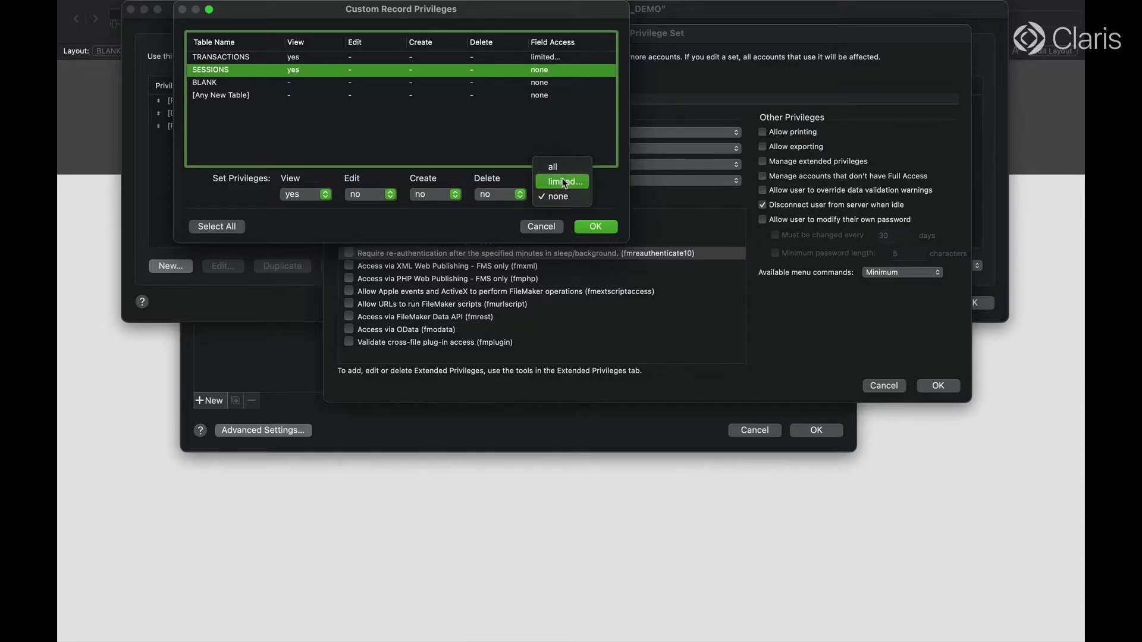
click(568, 179)
click(584, 73)
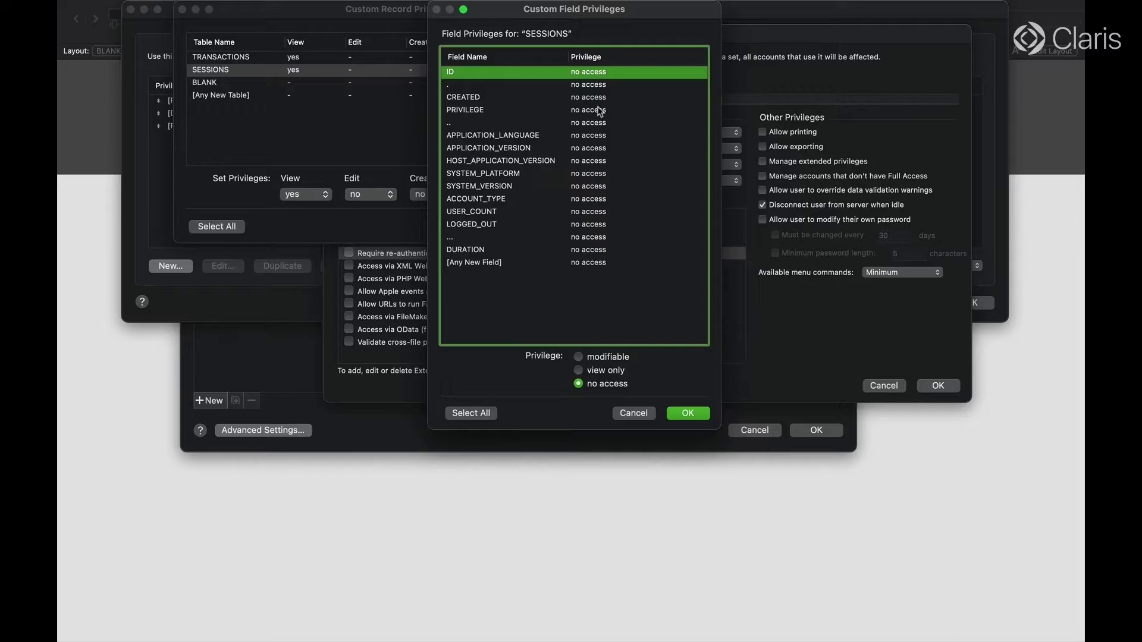
super+click(595, 100)
super+click(596, 111)
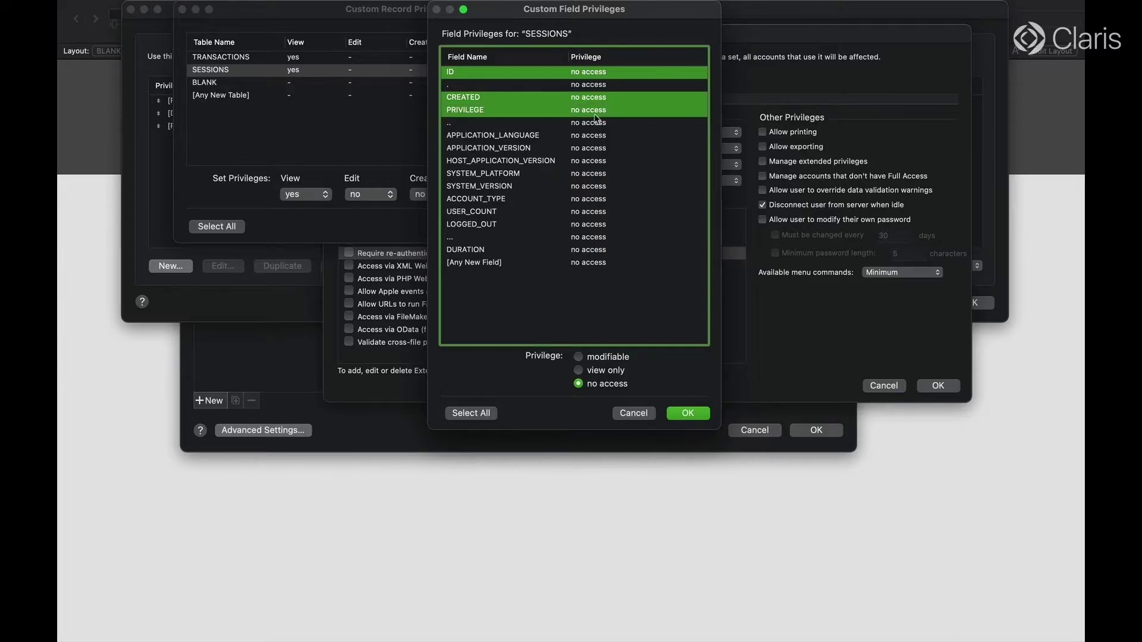
super+click(593, 136)
super+click(592, 149)
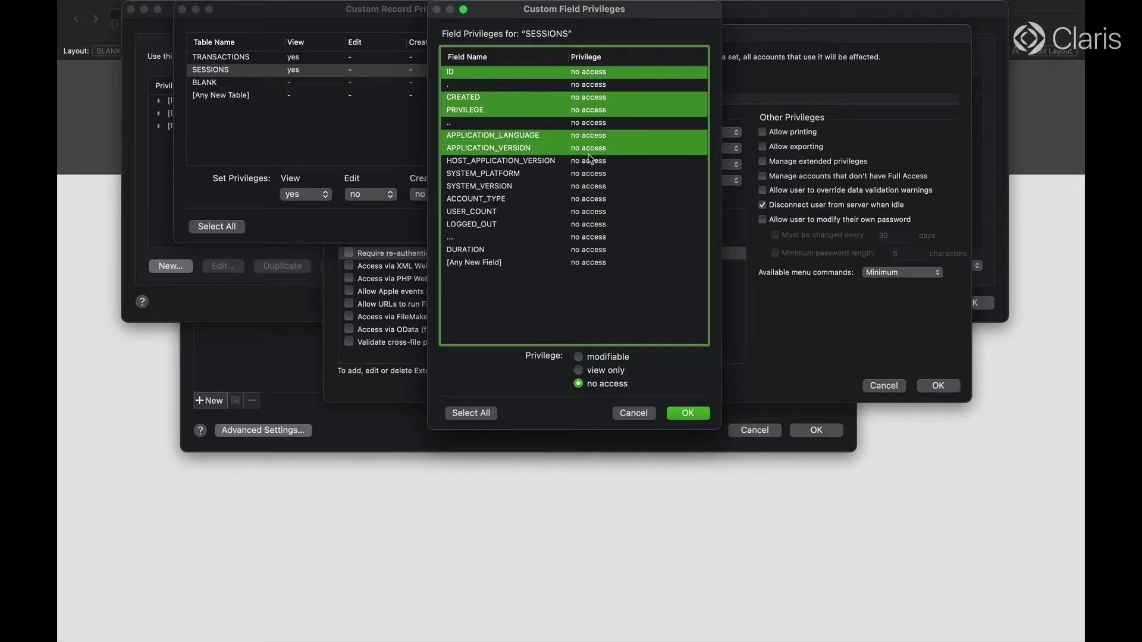
super+click(590, 161)
super+click(588, 174)
super+click(588, 187)
super+click(588, 199)
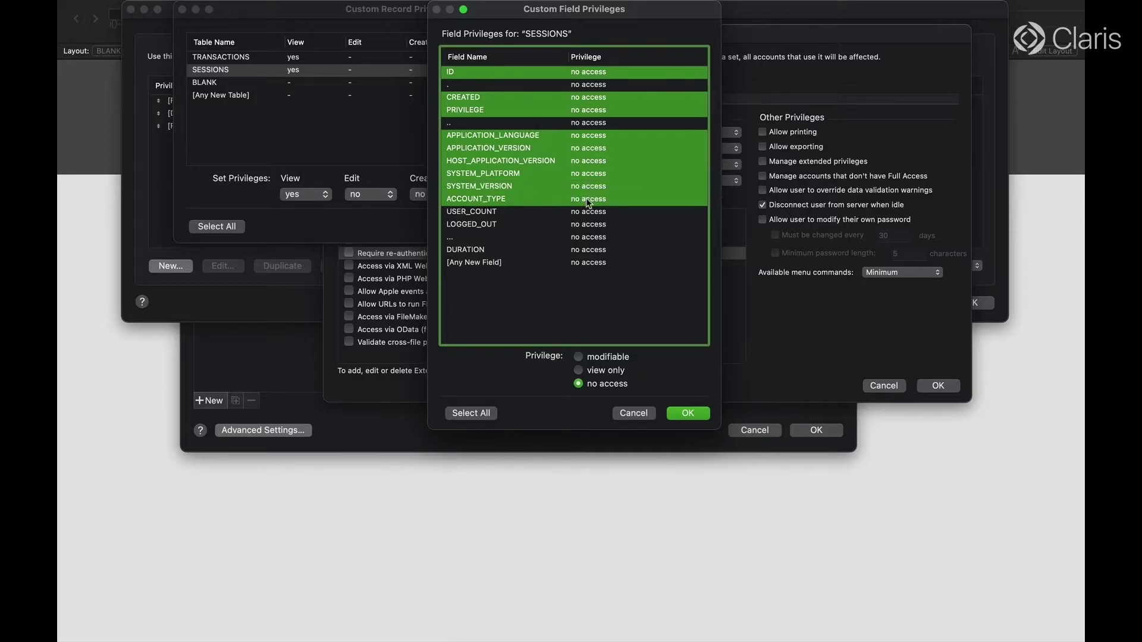
super+click(588, 211)
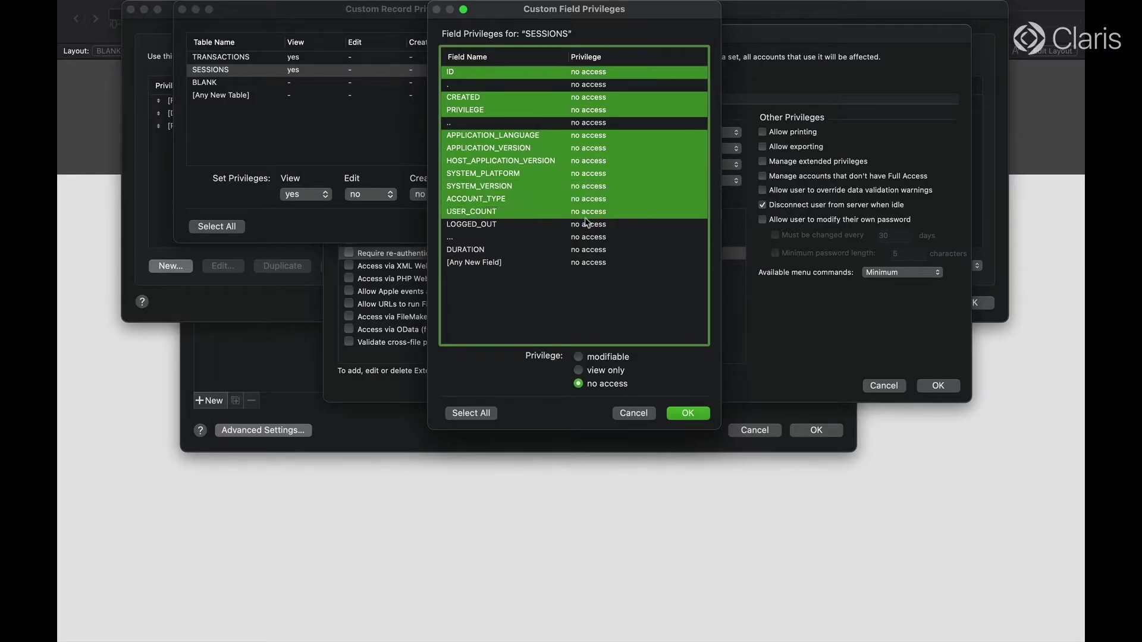
super+click(586, 226)
super+click(576, 250)
click(592, 369)
click(688, 413)
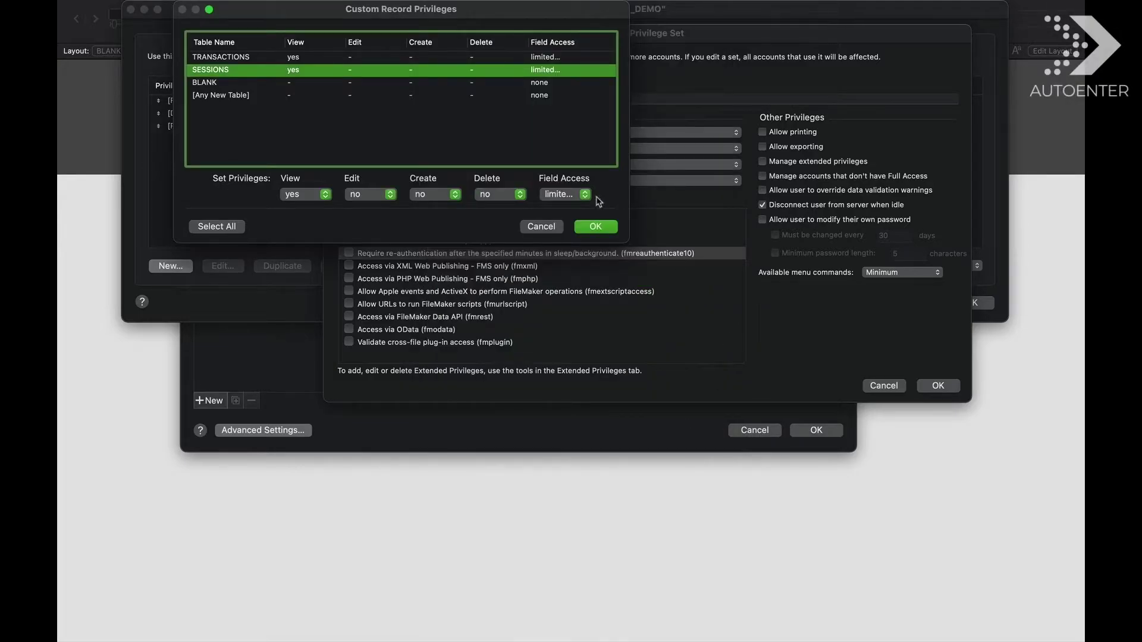
click(595, 227)
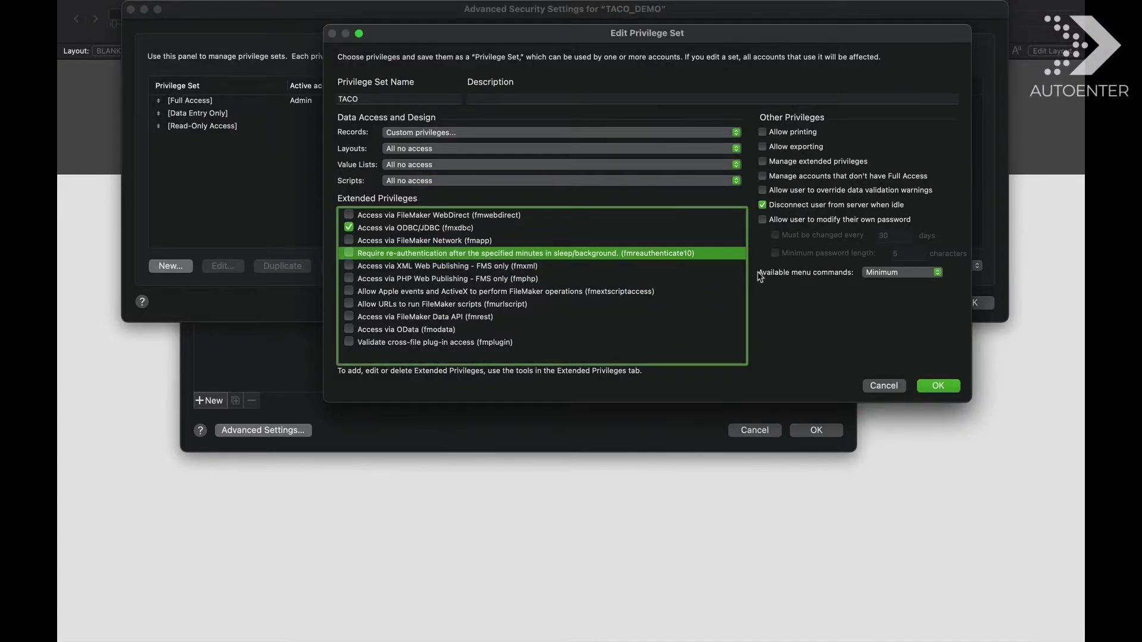
- Save the TACO privilege set and add a new account assigned to TACO
click(938, 386)
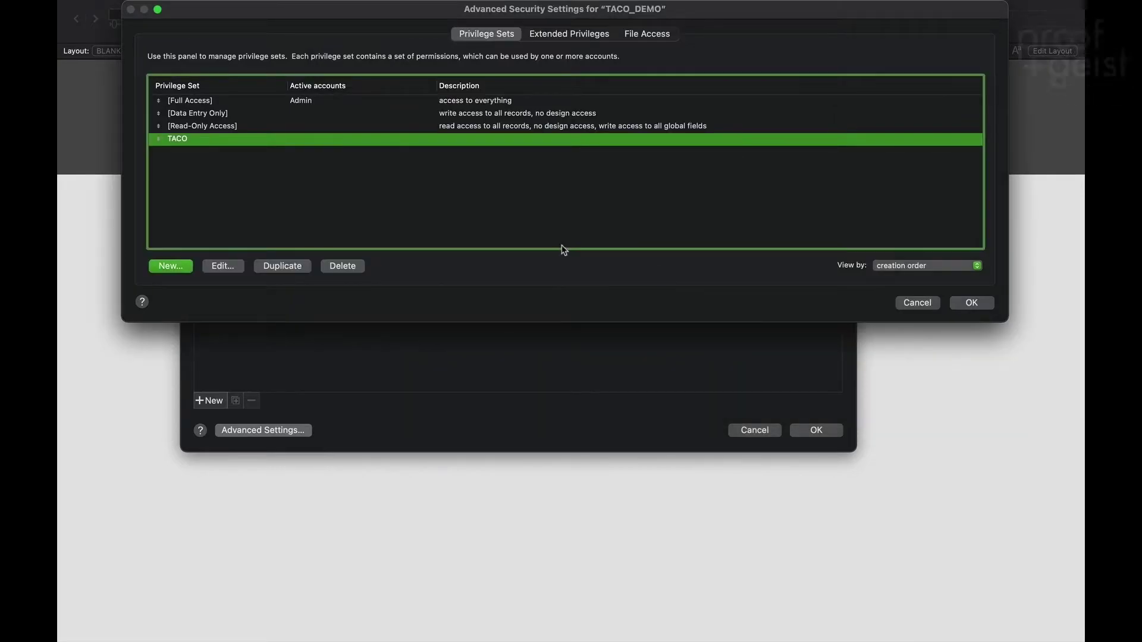
click(972, 304)
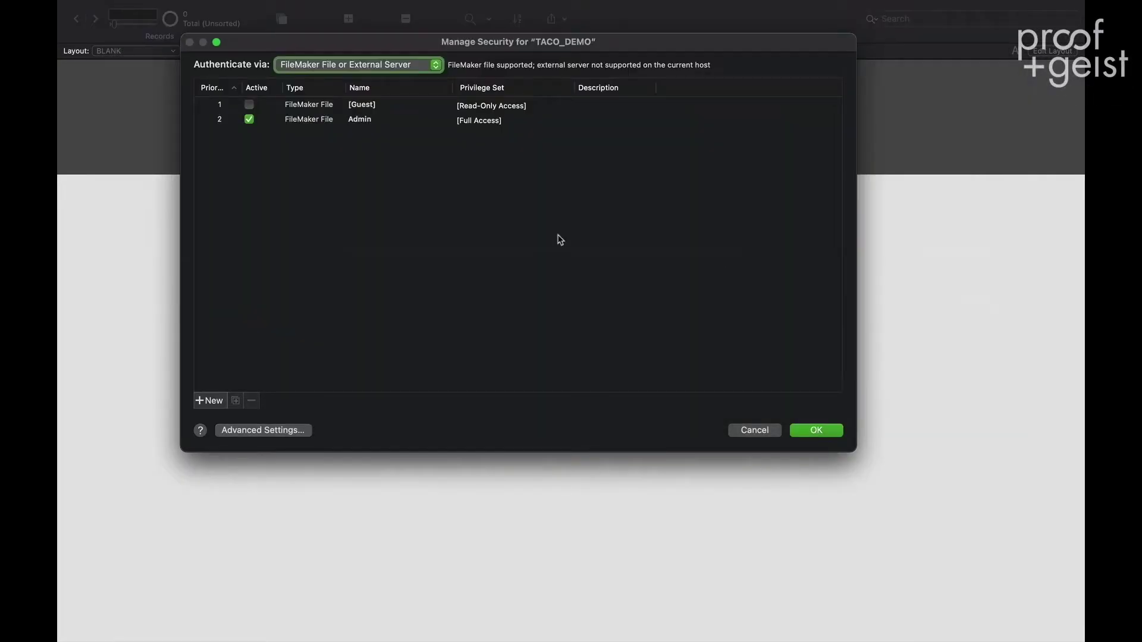
click(209, 401)
click(476, 135)
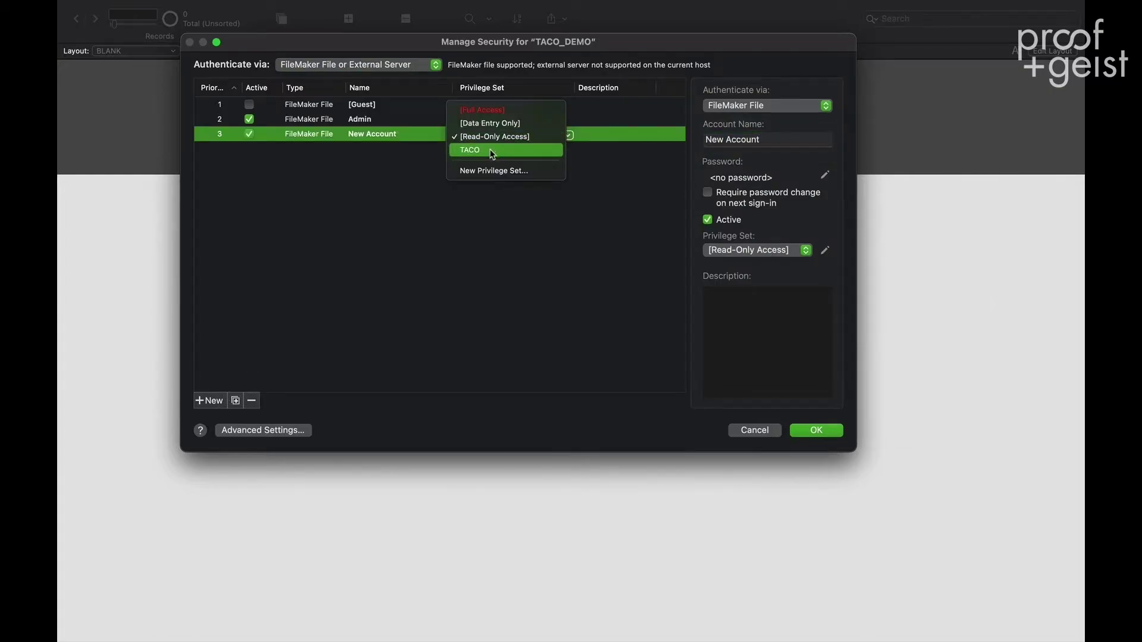
click(493, 151)
- Name the account TACO, give it a password, and apply the security changes
click(768, 140)
text(TACO)
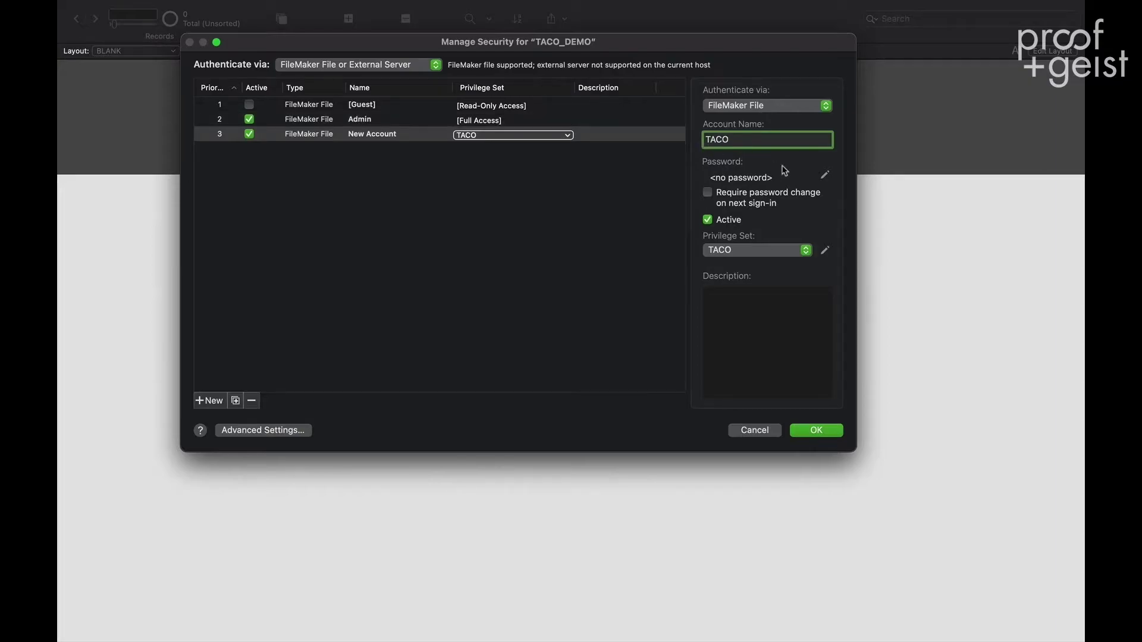
click(825, 175)
text(t)
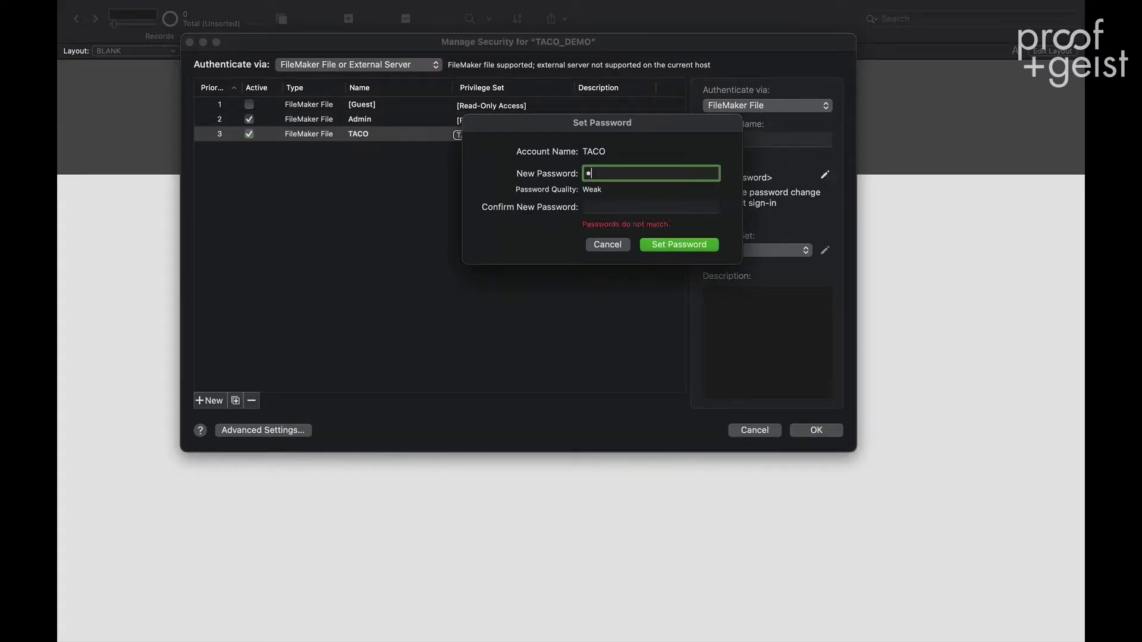
click(651, 207)
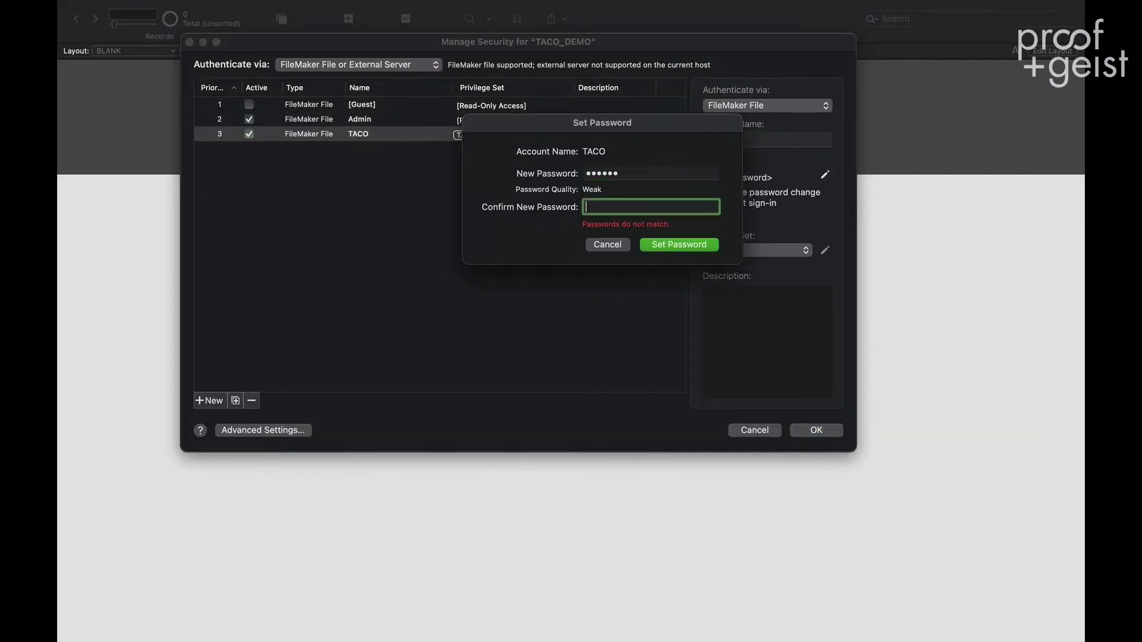
text(taco12)
click(673, 245)
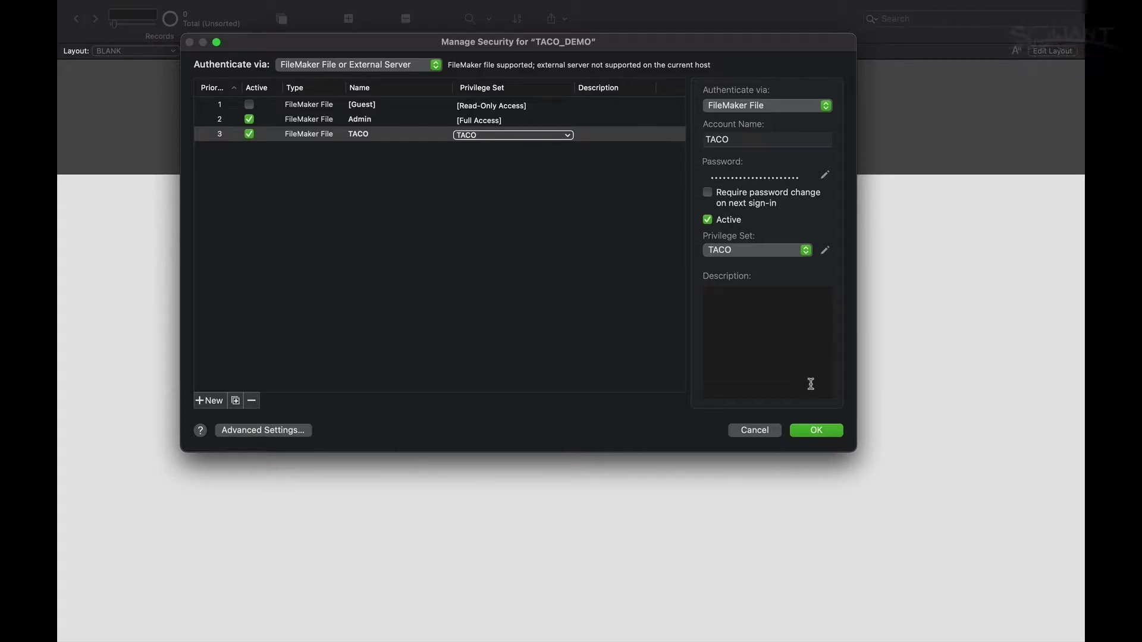
click(816, 430)
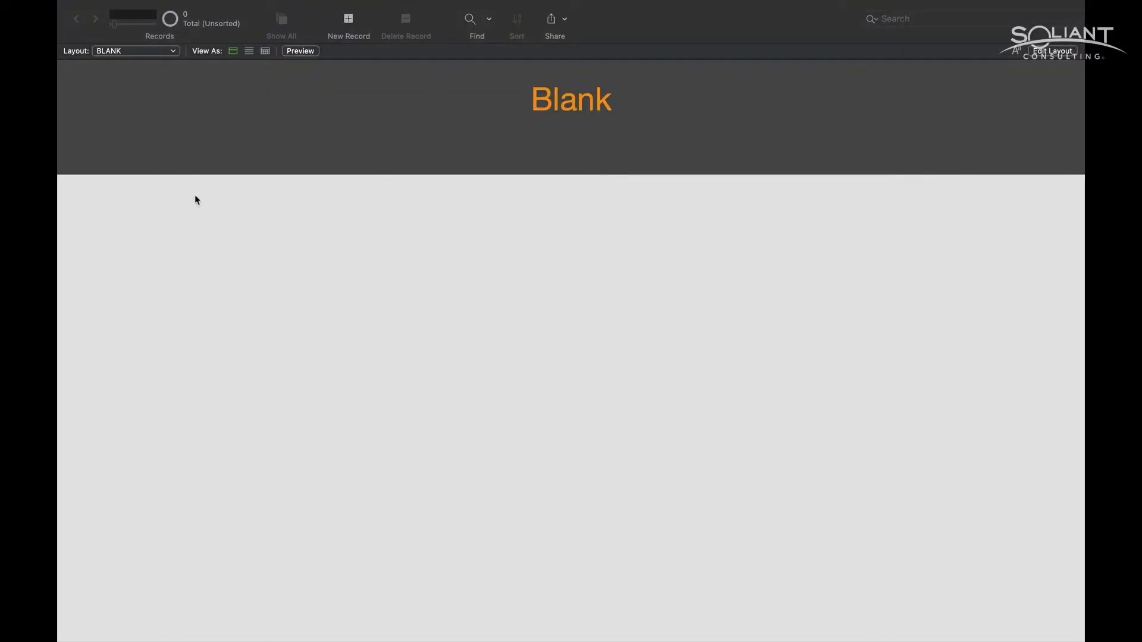
- Create a new privilege set named WDC in the file's advanced security settings
click(172, 7)
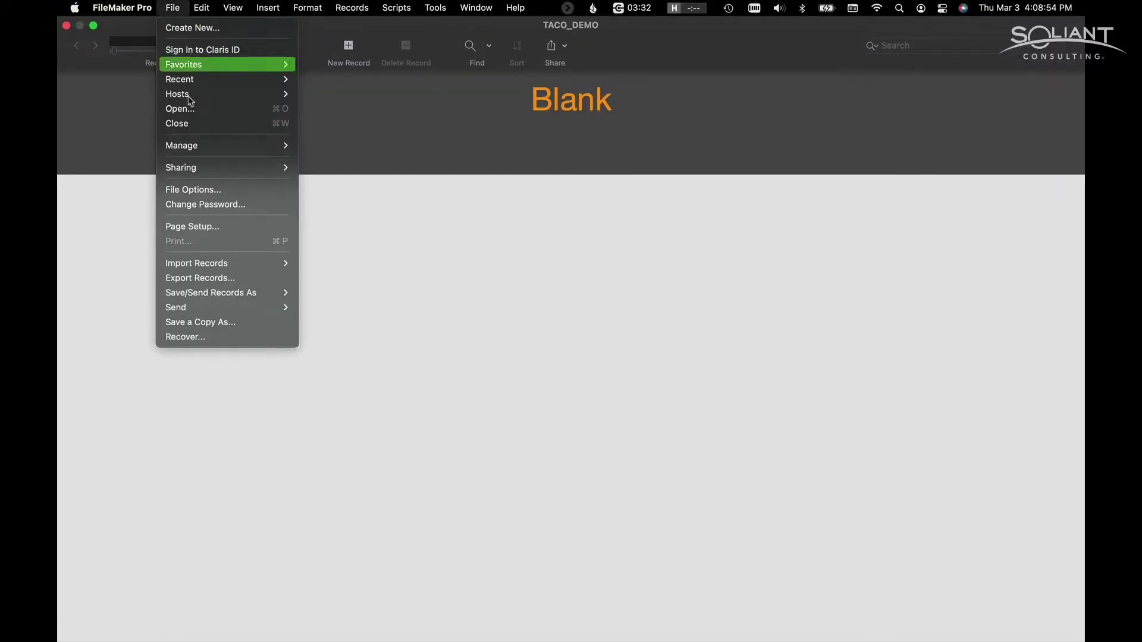
mouse_move(217, 143)
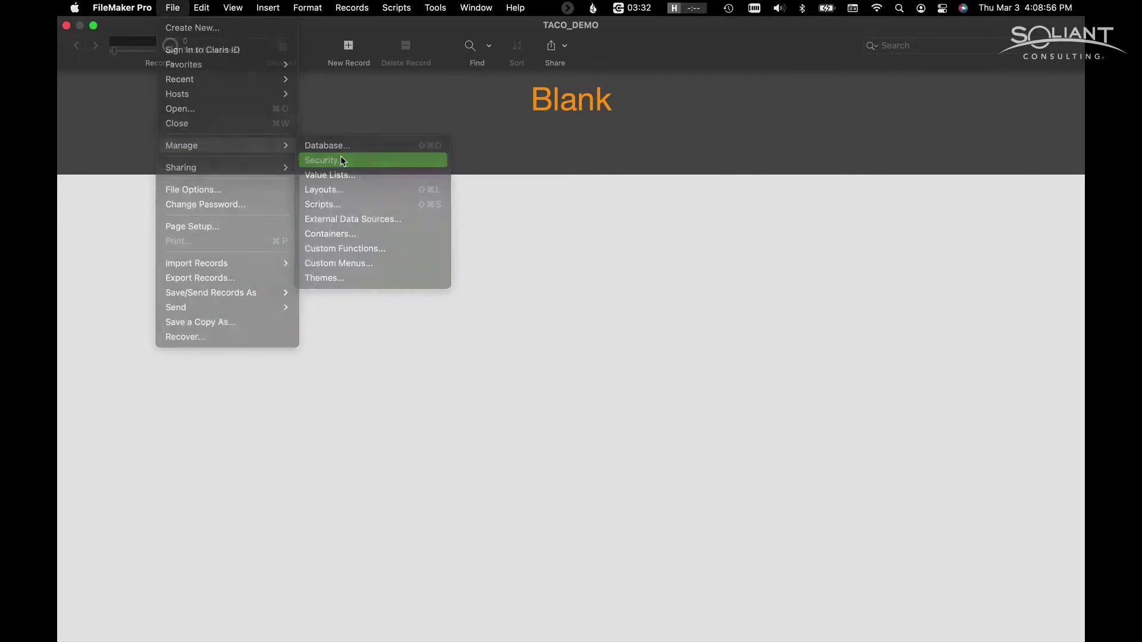
click(343, 161)
click(238, 430)
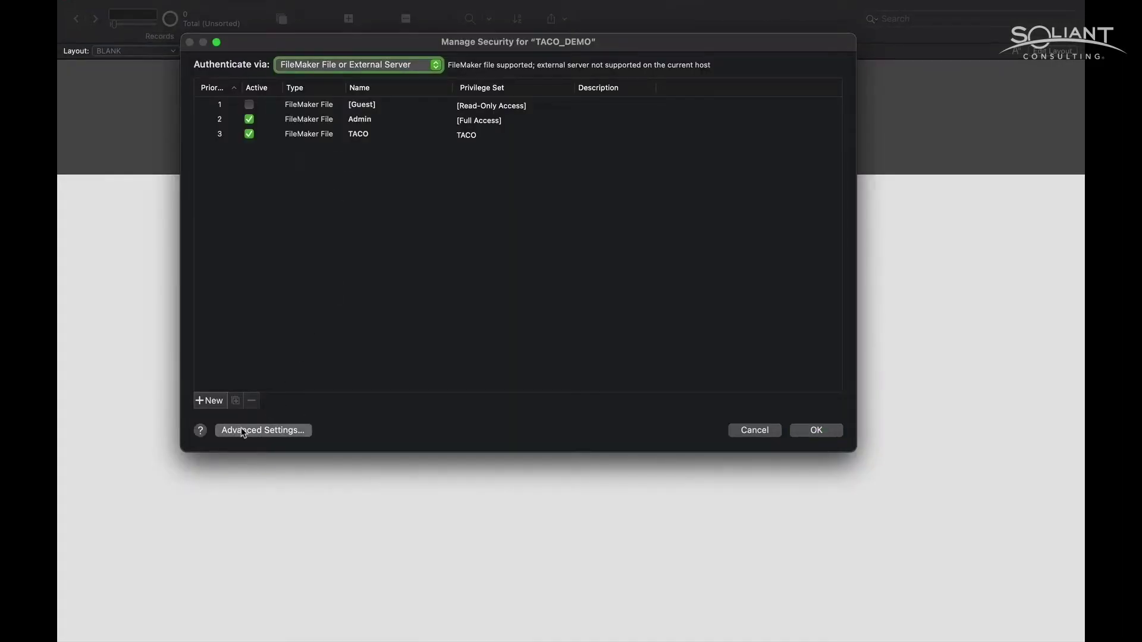
click(186, 268)
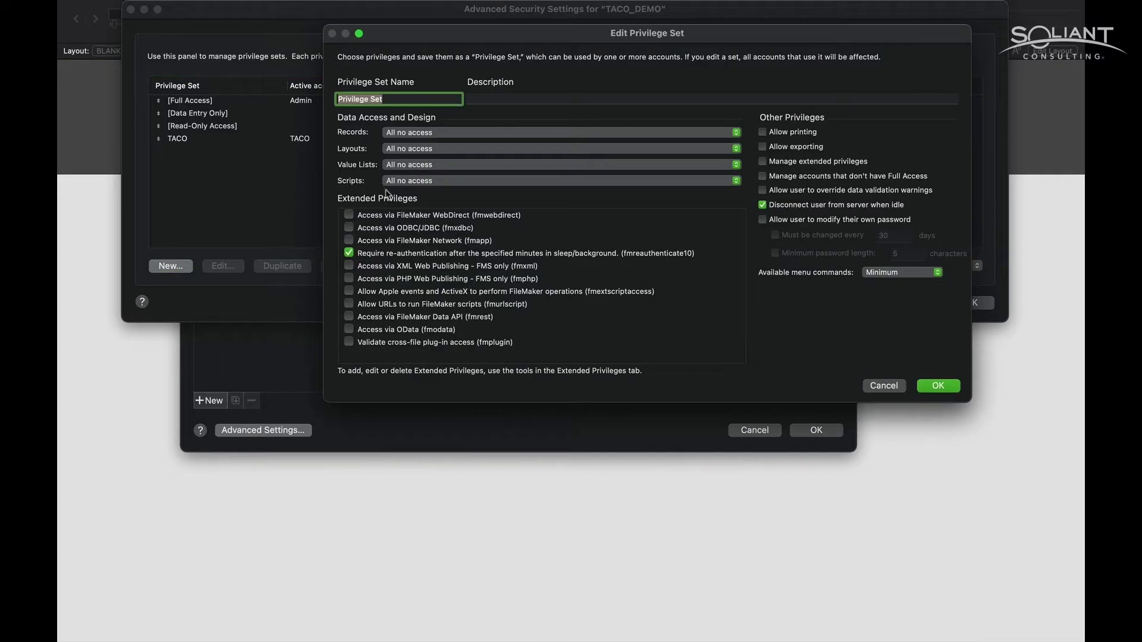
text(WDC)
- Give WDC custom record privileges: view yes and all fields for TRANSACTIONS and SESSIONS
click(452, 133)
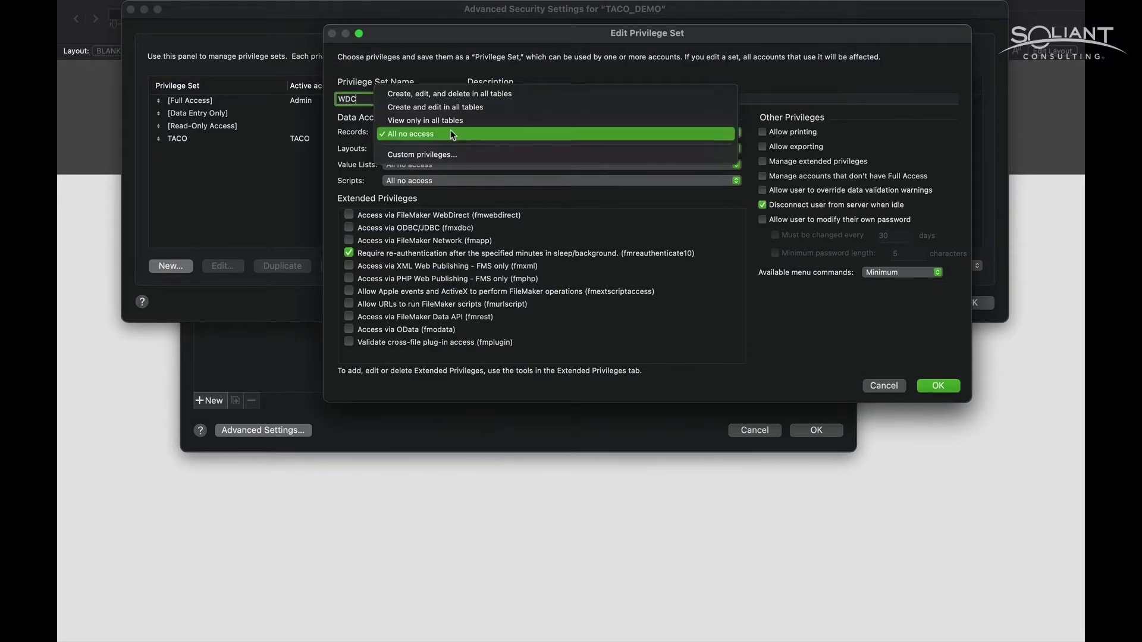
click(439, 155)
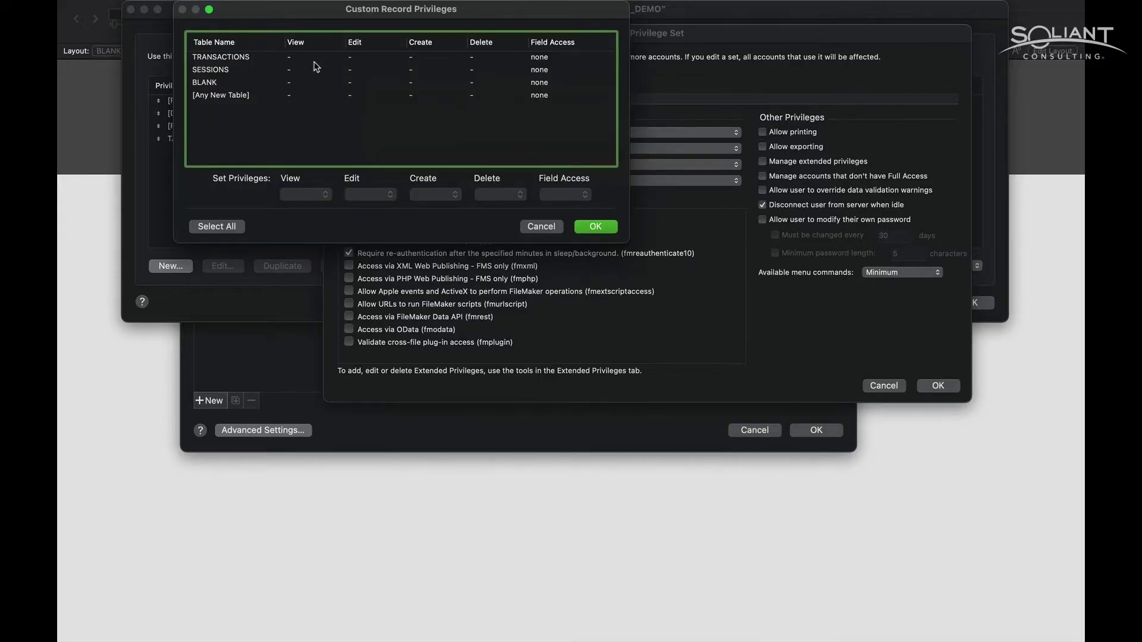
click(309, 59)
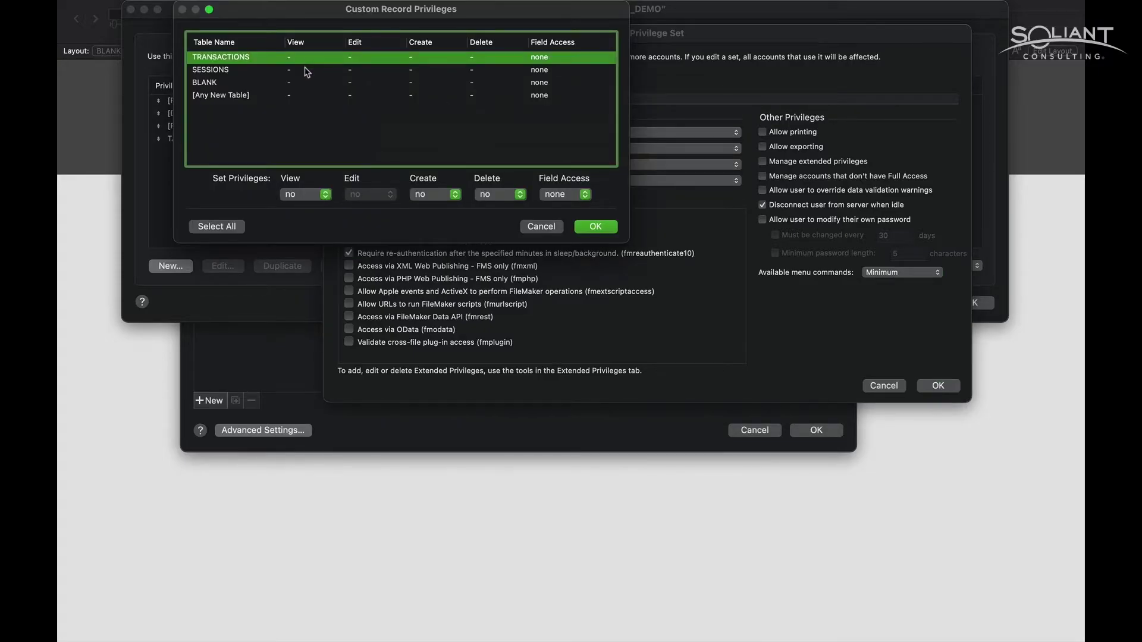
shift+click(307, 70)
click(326, 195)
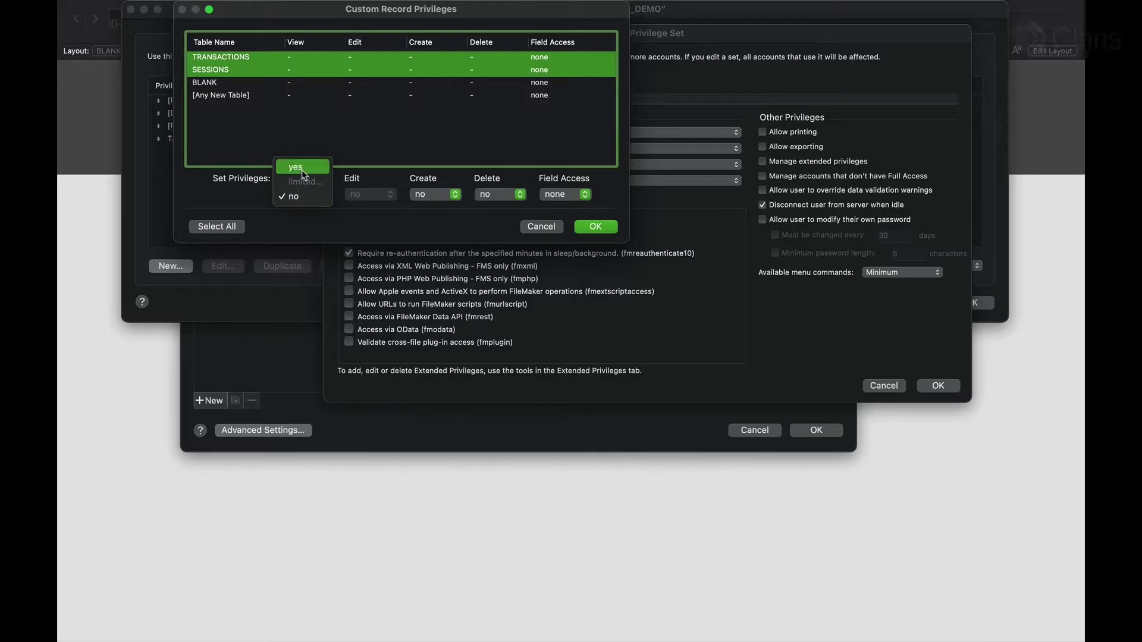
click(303, 170)
click(562, 195)
click(553, 168)
click(586, 226)
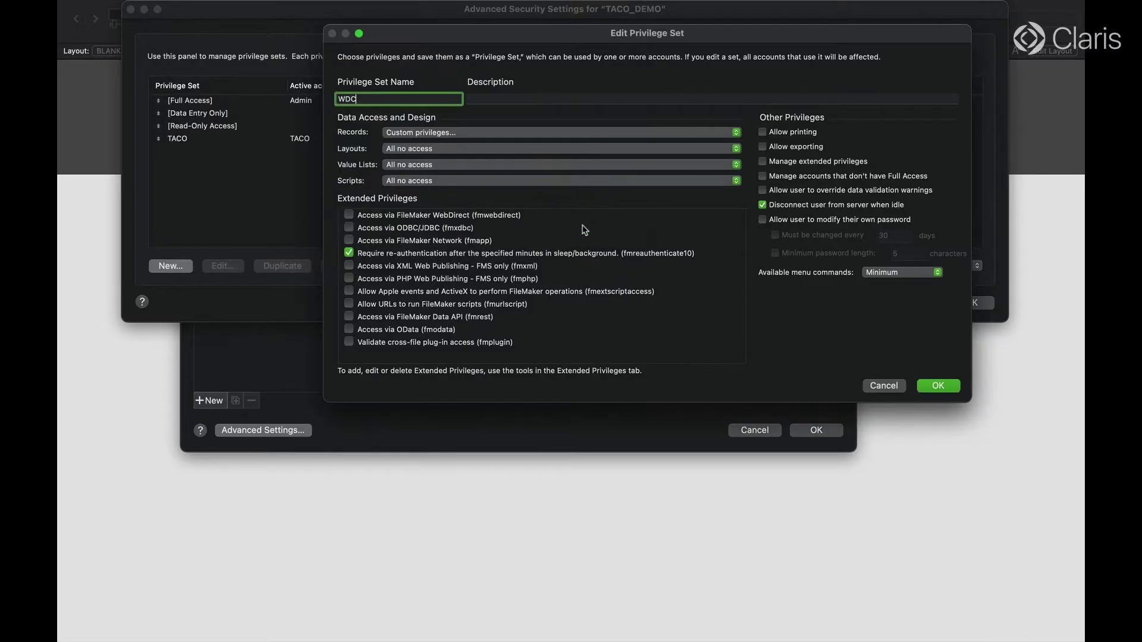
- Make TRANSACTIONS and SESSIONS layouts and their records view only, and enable FileMaker Data API access
click(395, 156)
click(396, 172)
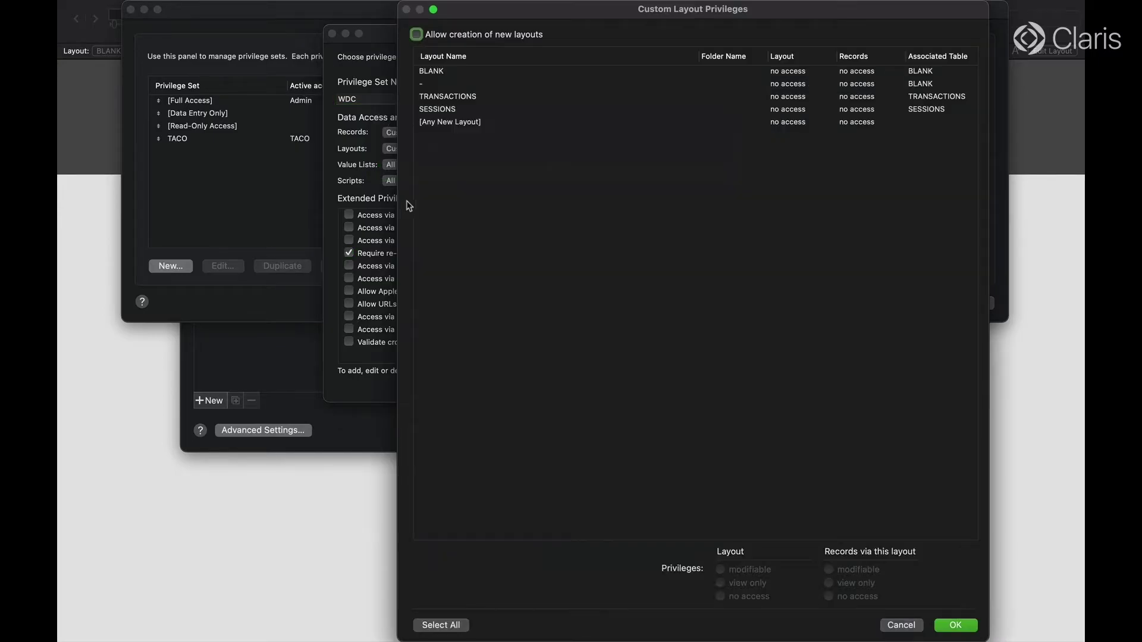
click(451, 98)
shift+click(451, 112)
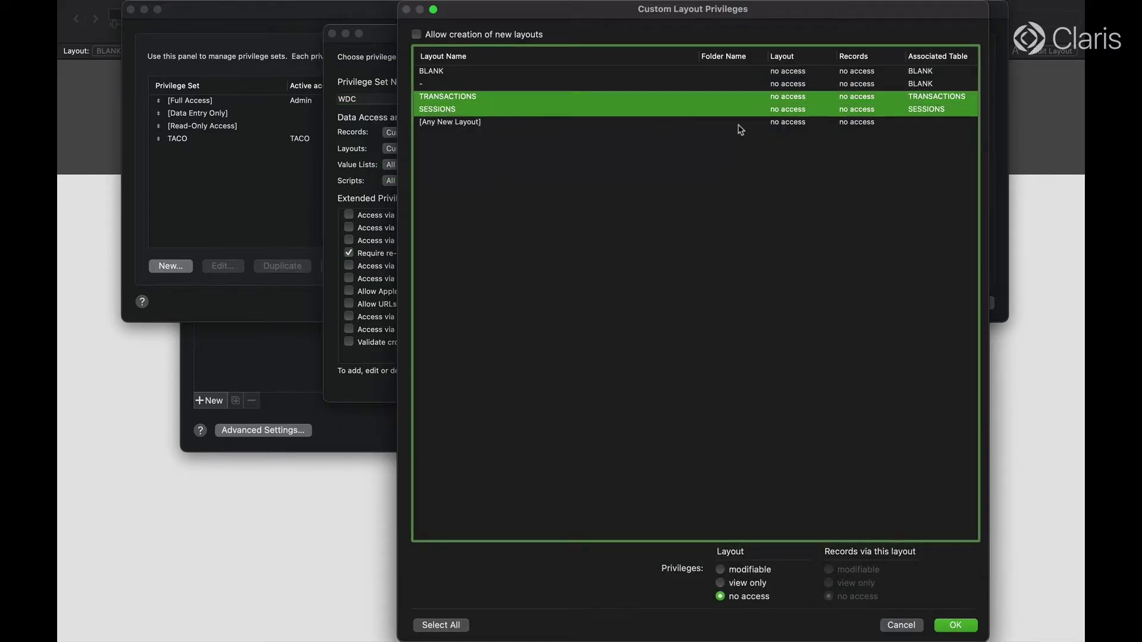
click(756, 583)
click(849, 583)
click(956, 626)
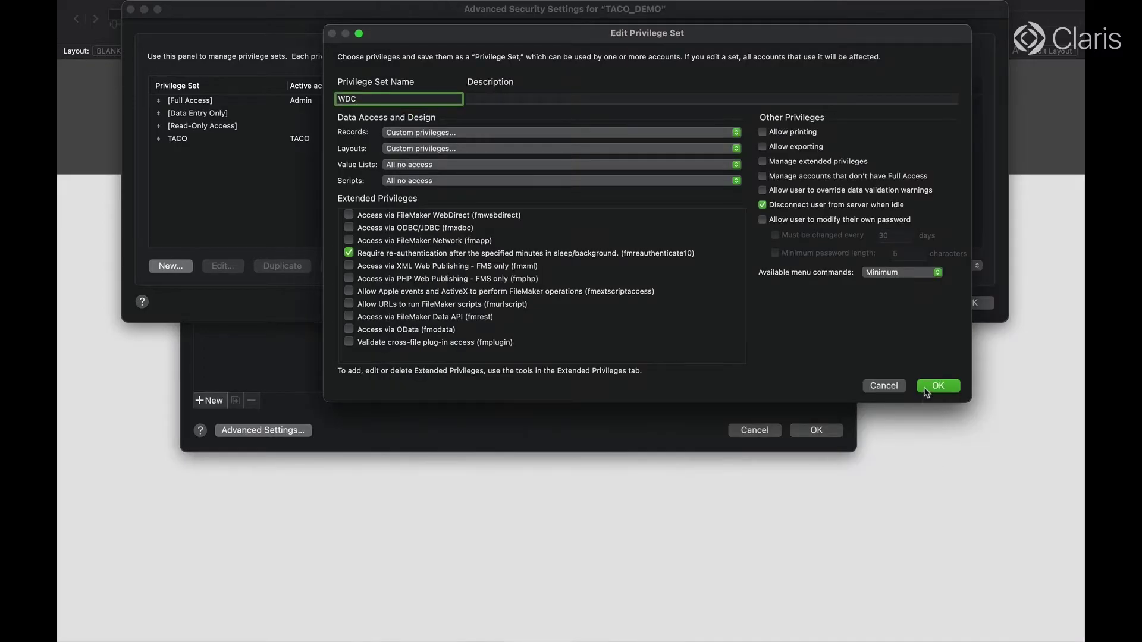
click(350, 320)
click(351, 260)
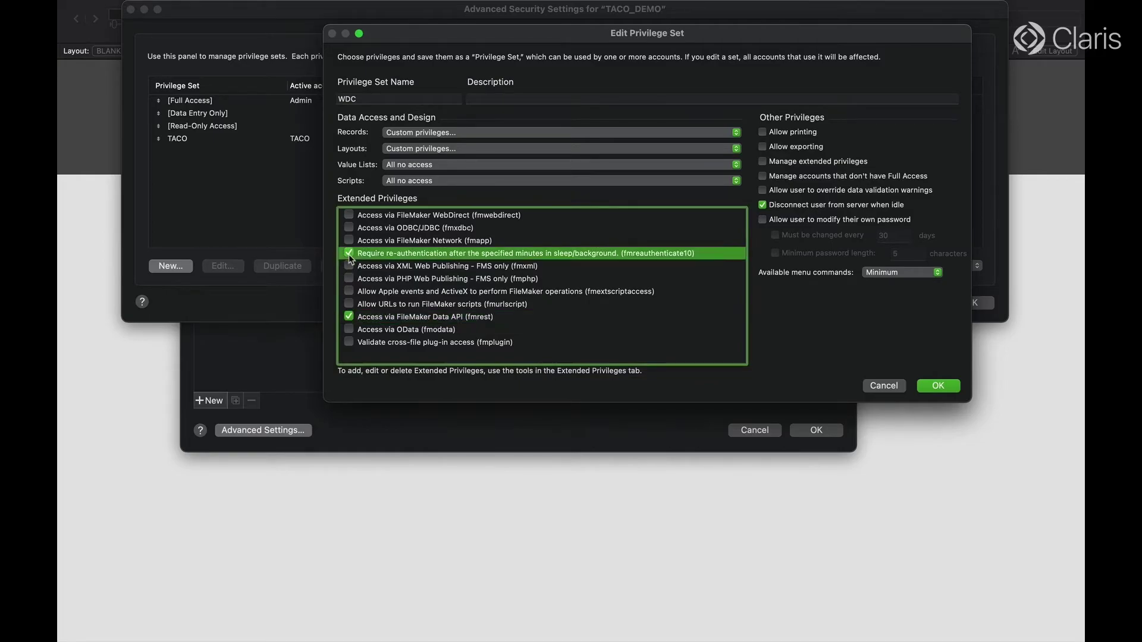
- Save the WDC privilege set and create a new account named WDC
click(938, 385)
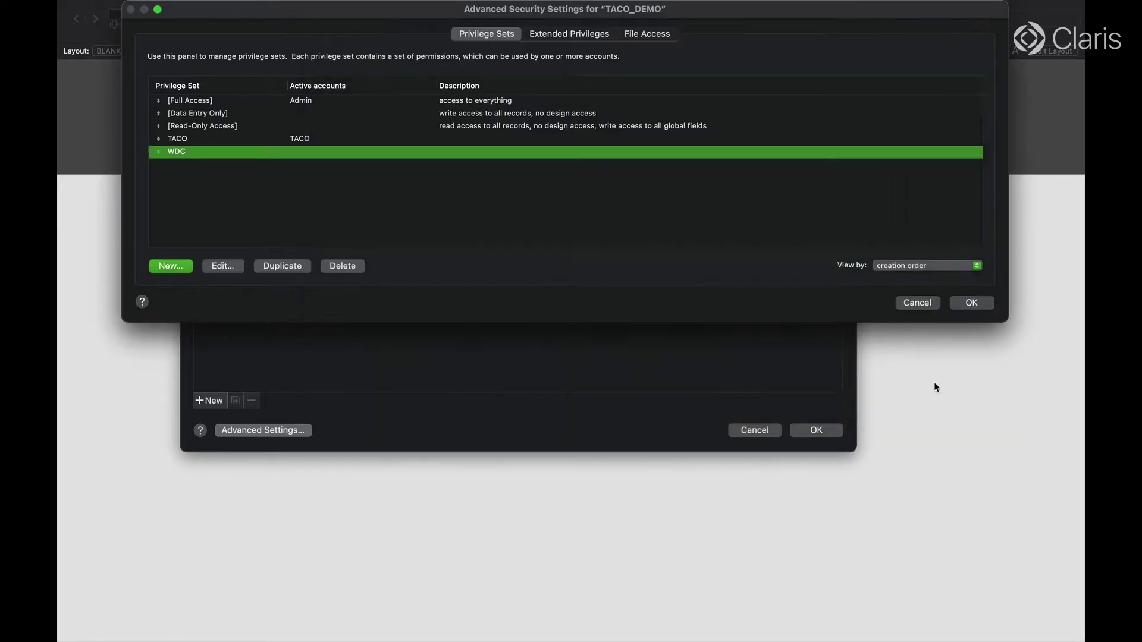
click(971, 303)
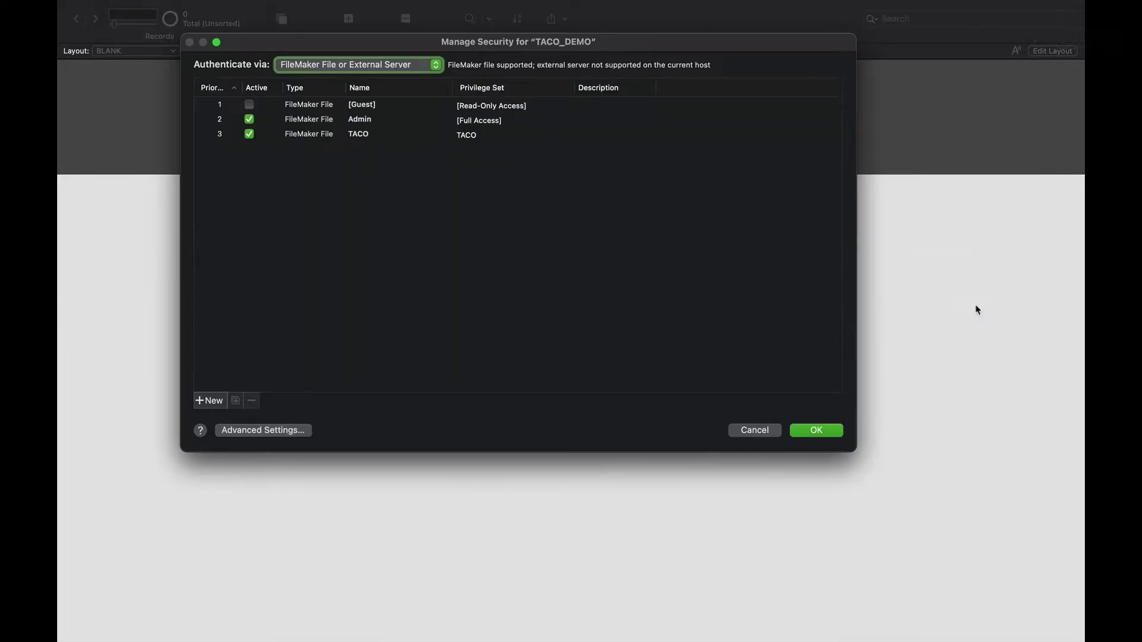
click(211, 402)
text(WDC)
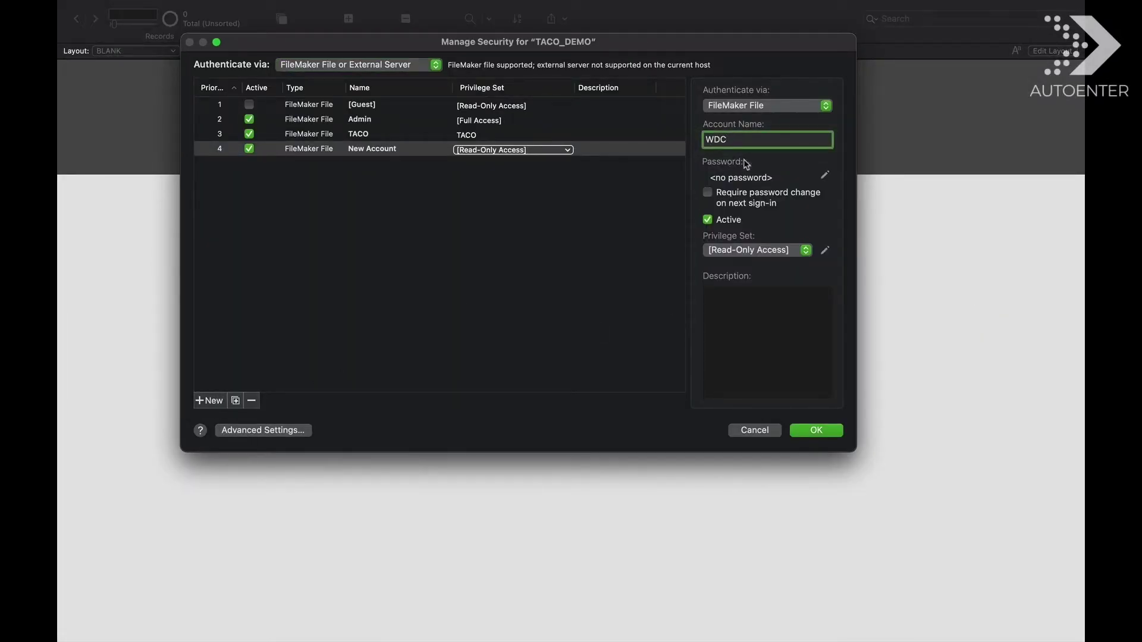
- Give the WDC account a password and assign it the WDC privilege set
click(825, 176)
text(12345)
key(Tab)
text(12345)
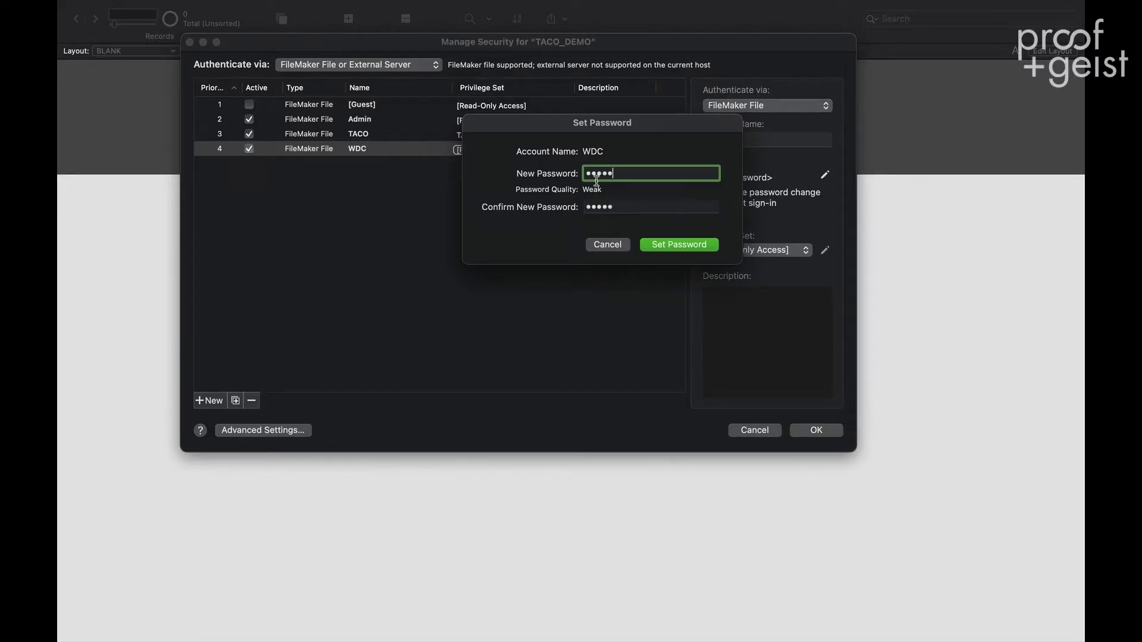
click(666, 246)
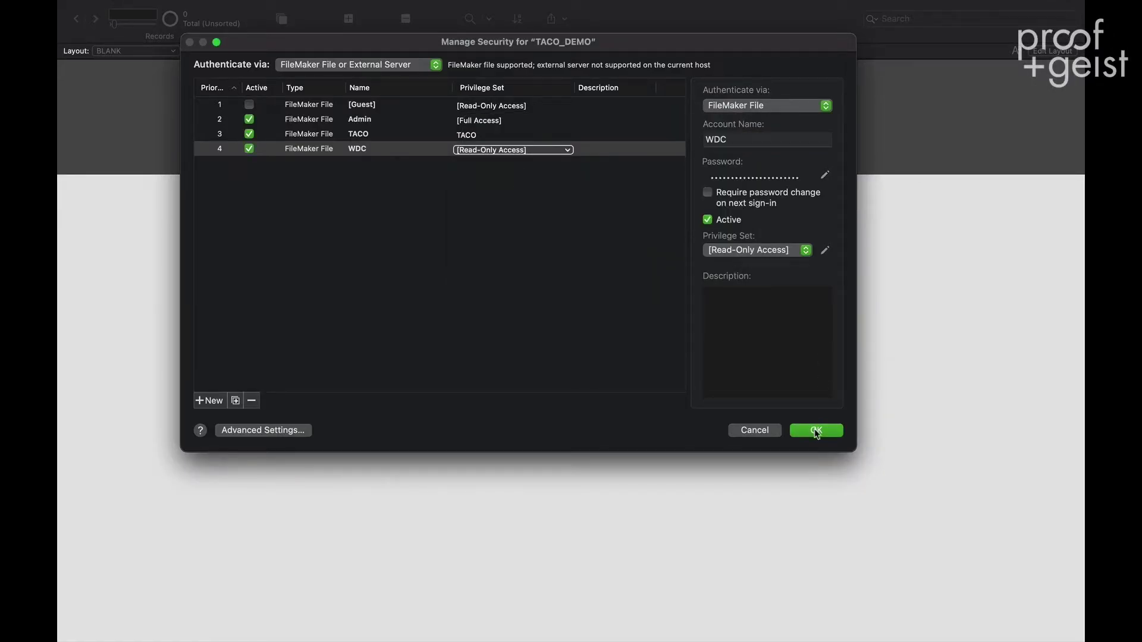
click(539, 152)
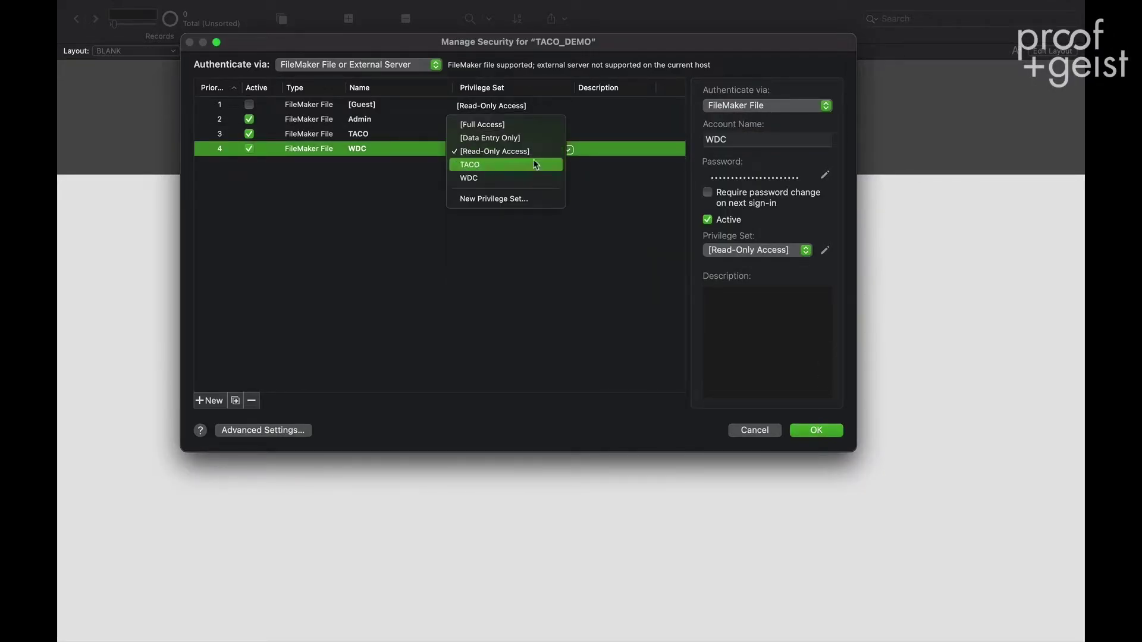
click(522, 179)
- Save the security changes and launch Tableau Desktop from the Dock
click(449, 172)
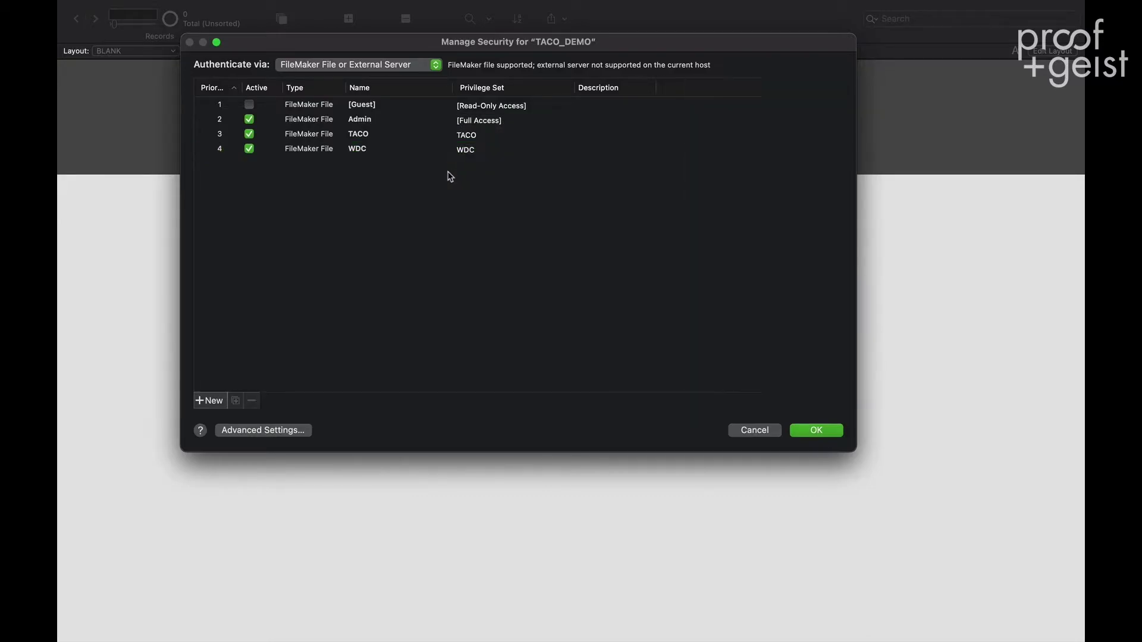
click(809, 429)
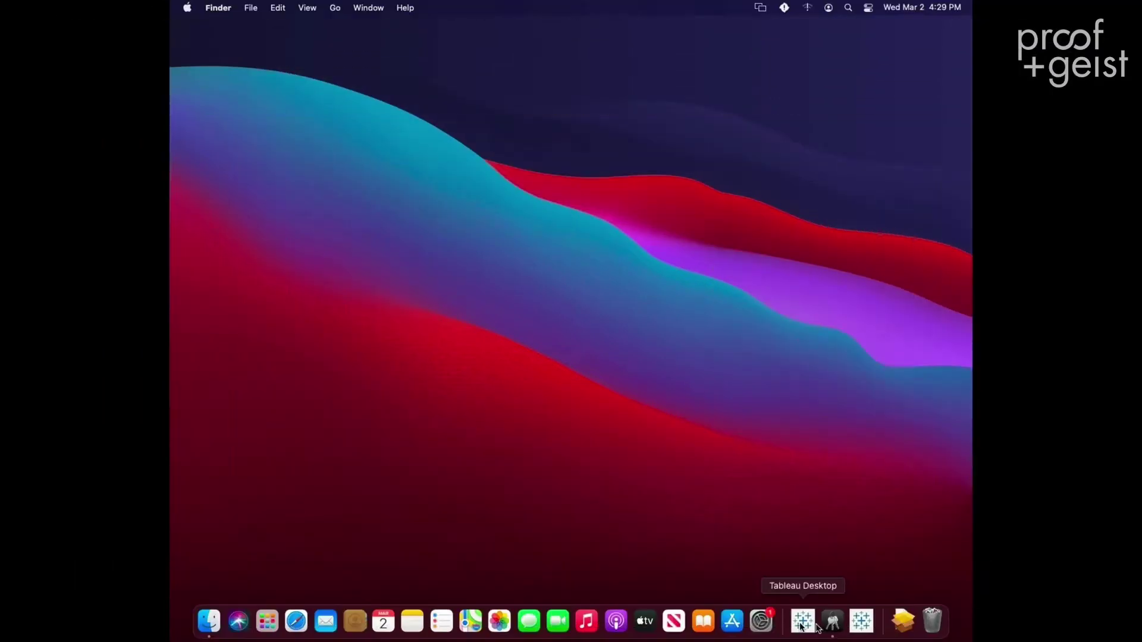
click(802, 614)
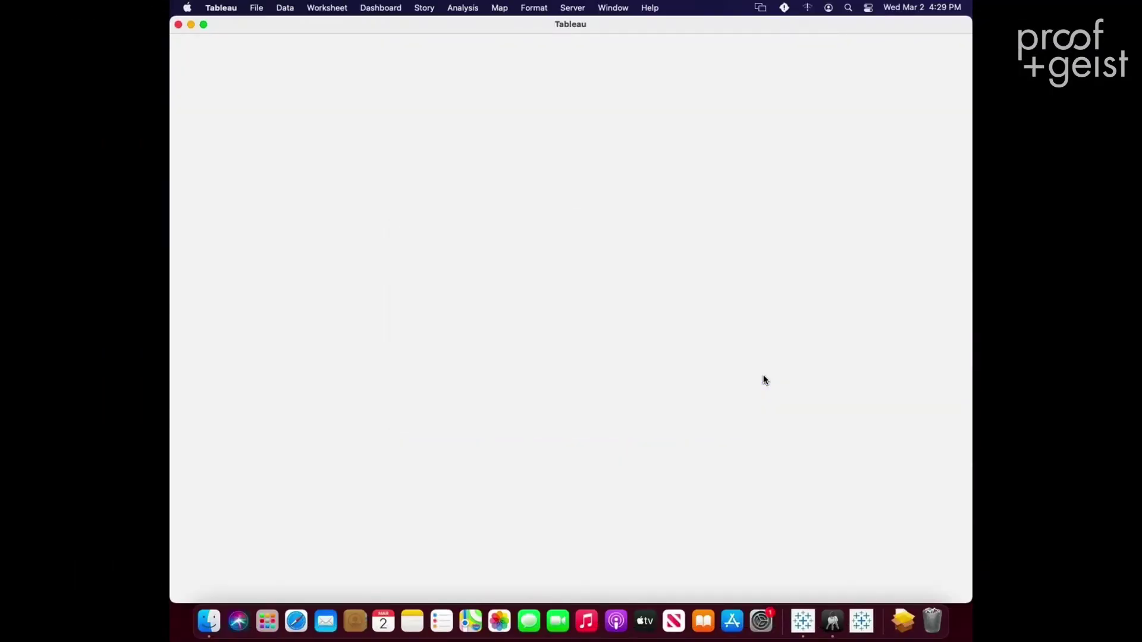
- Sign in through FileMaker JDBC by Beezwax to database TACO_DEMO with the TACO account credentials
click(203, 393)
click(421, 468)
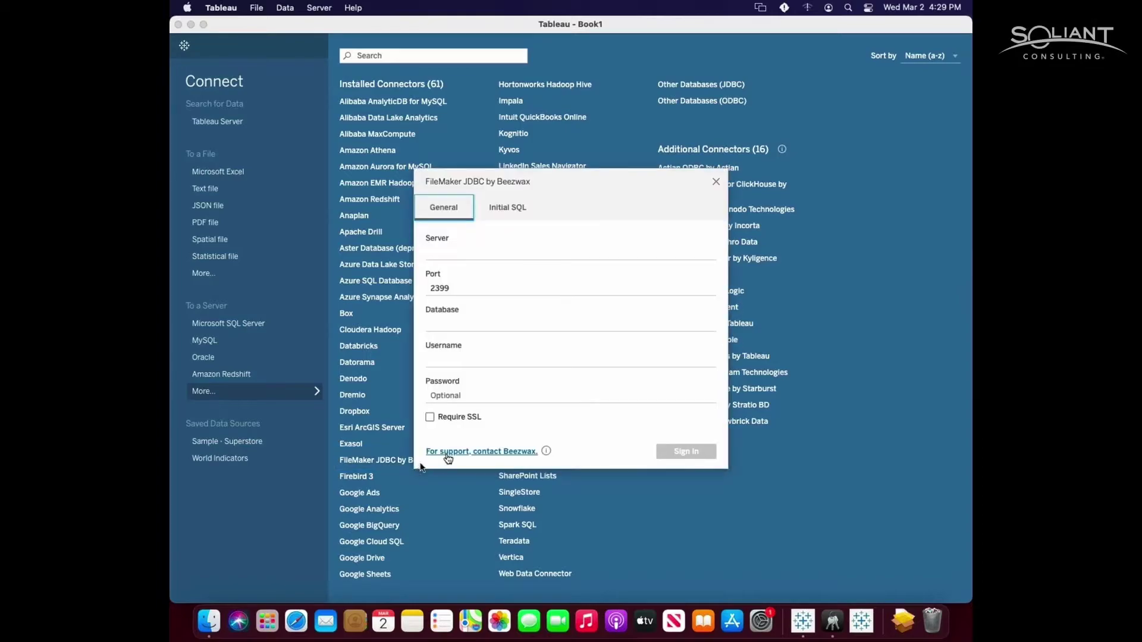
click(487, 253)
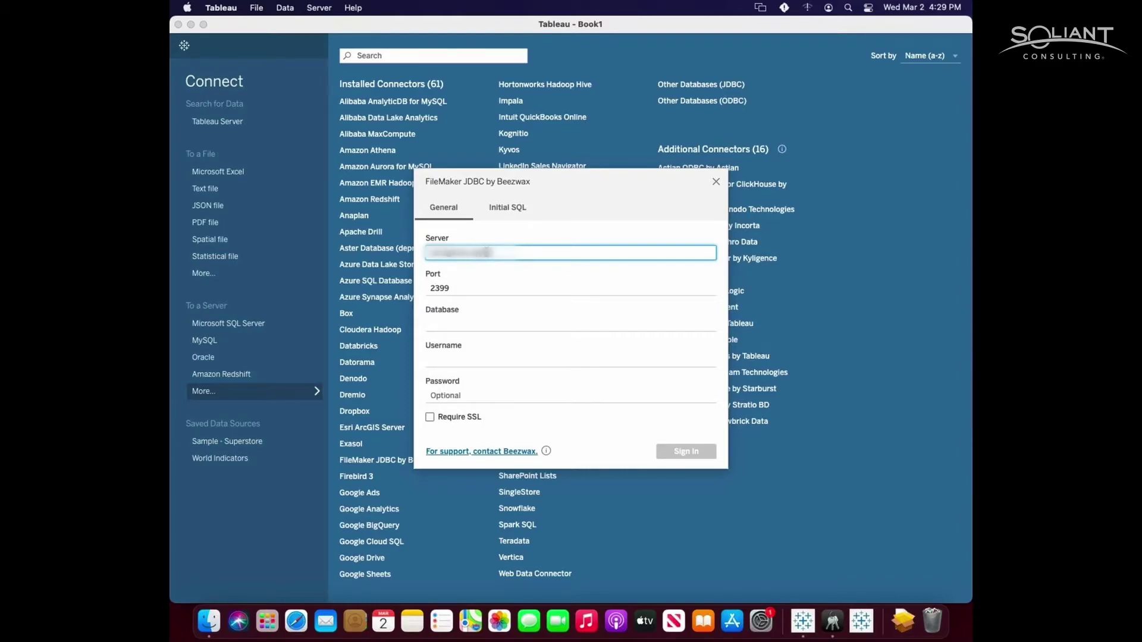
key(Tab)
key(Tab)
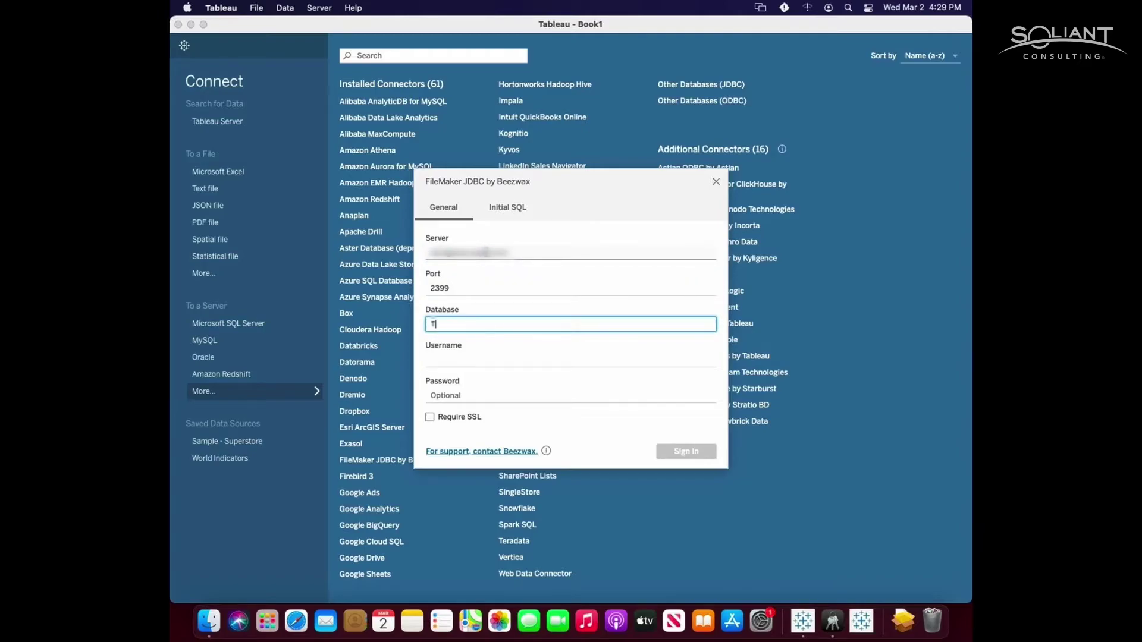
text(TACO_DEMO)
key(Tab)
text(TA)
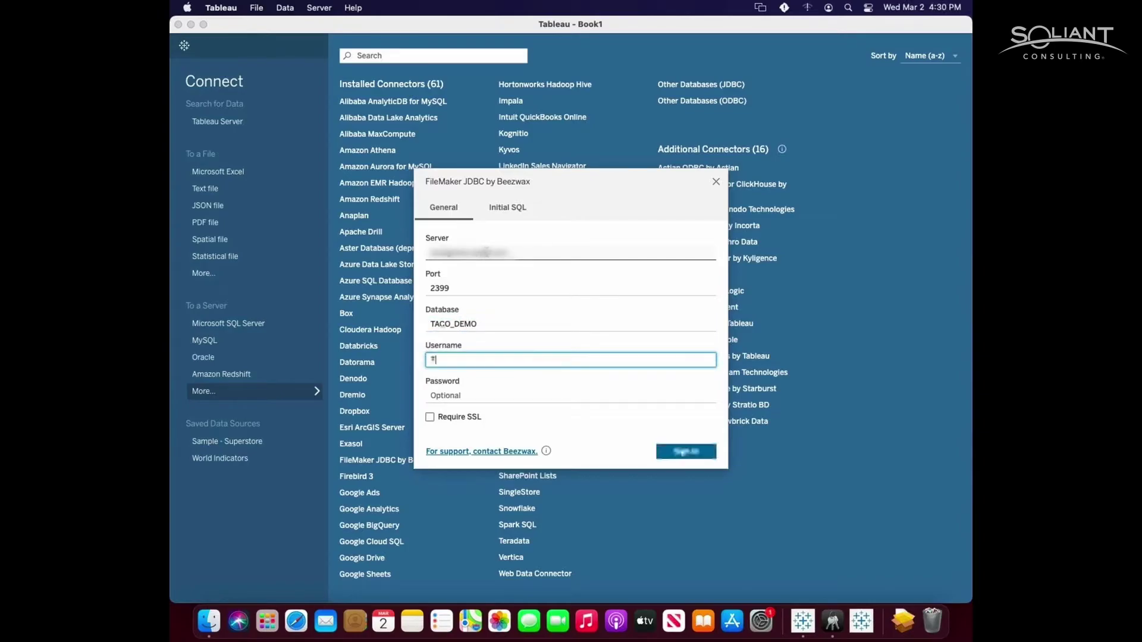
text(CO)
key(Tab)
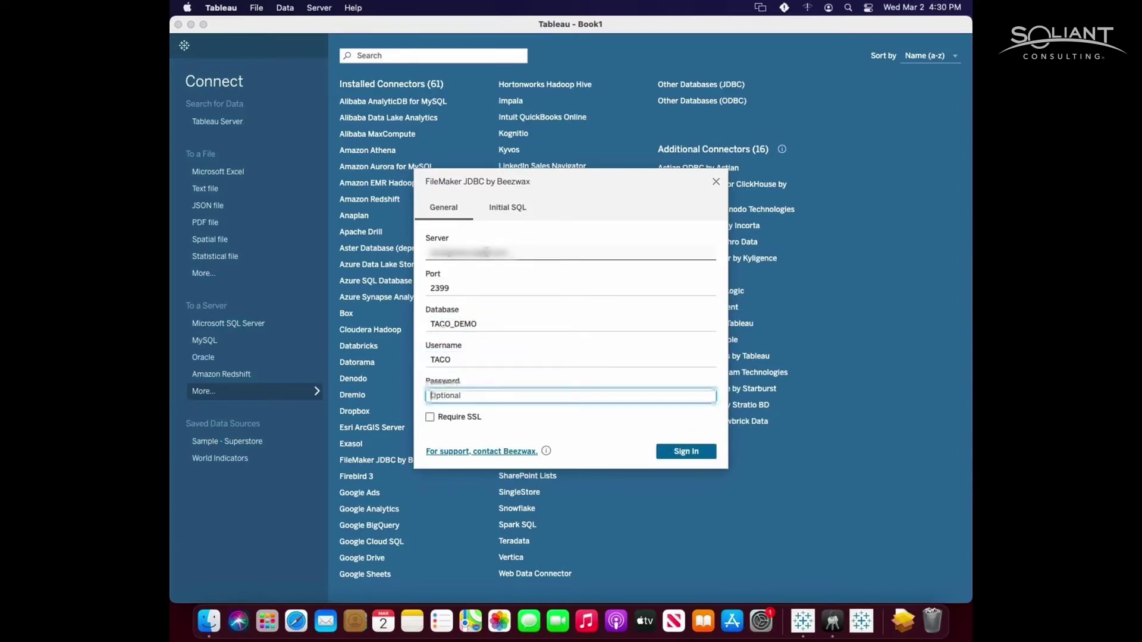
text(•••)
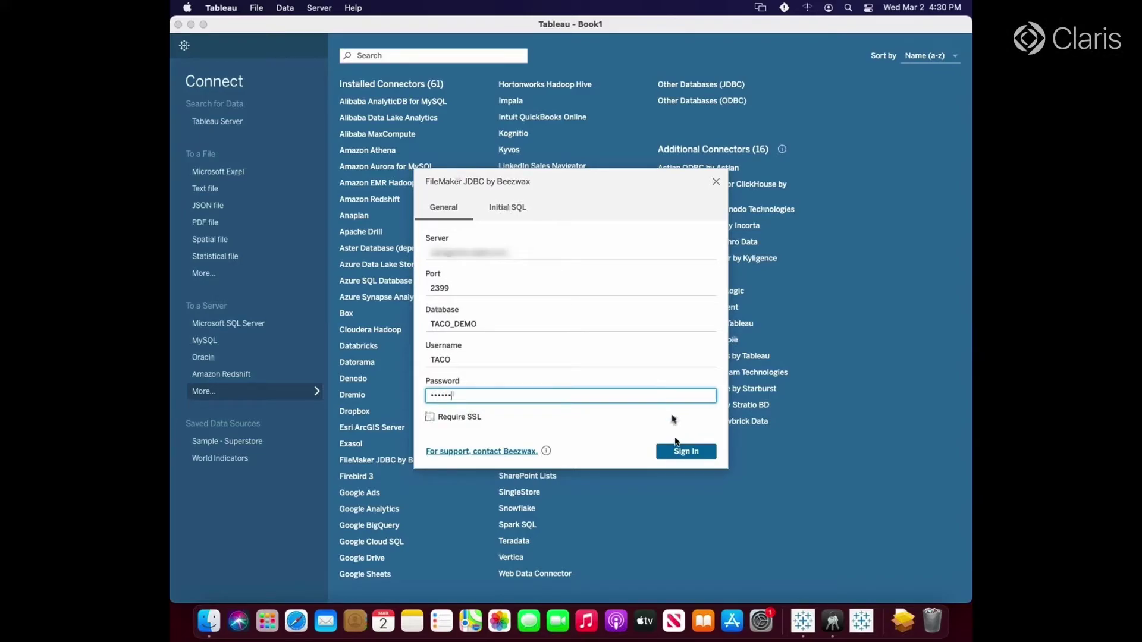
click(692, 452)
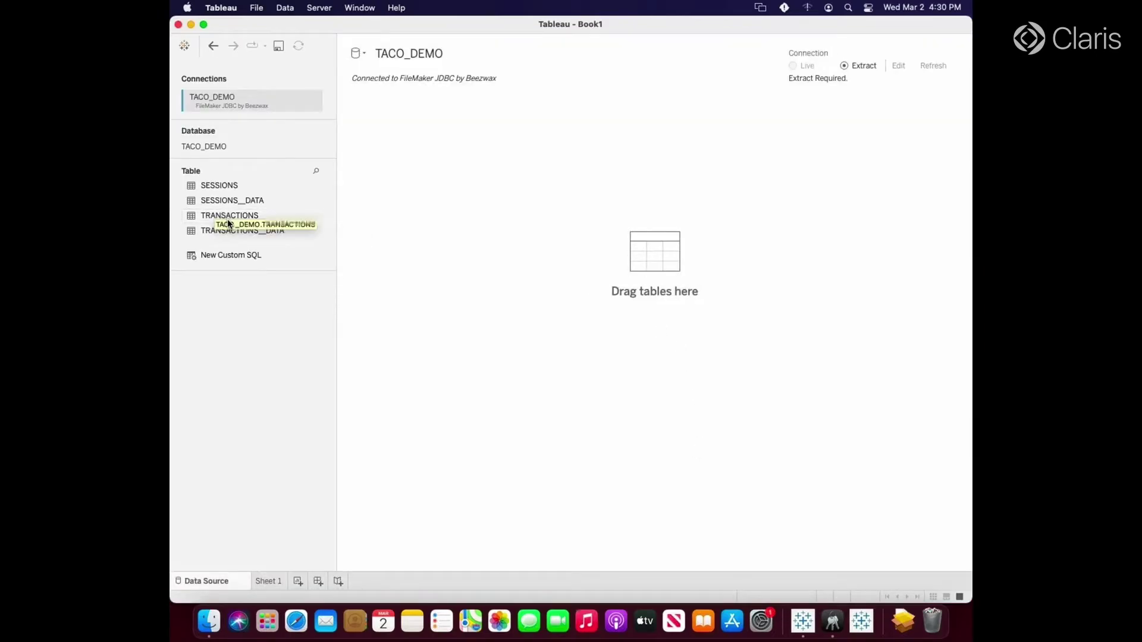
- Add TRANSACTIONS and SESSIONS to the canvas, relating Id Session to Id (Sessions)
drag(228, 219, 491, 165)
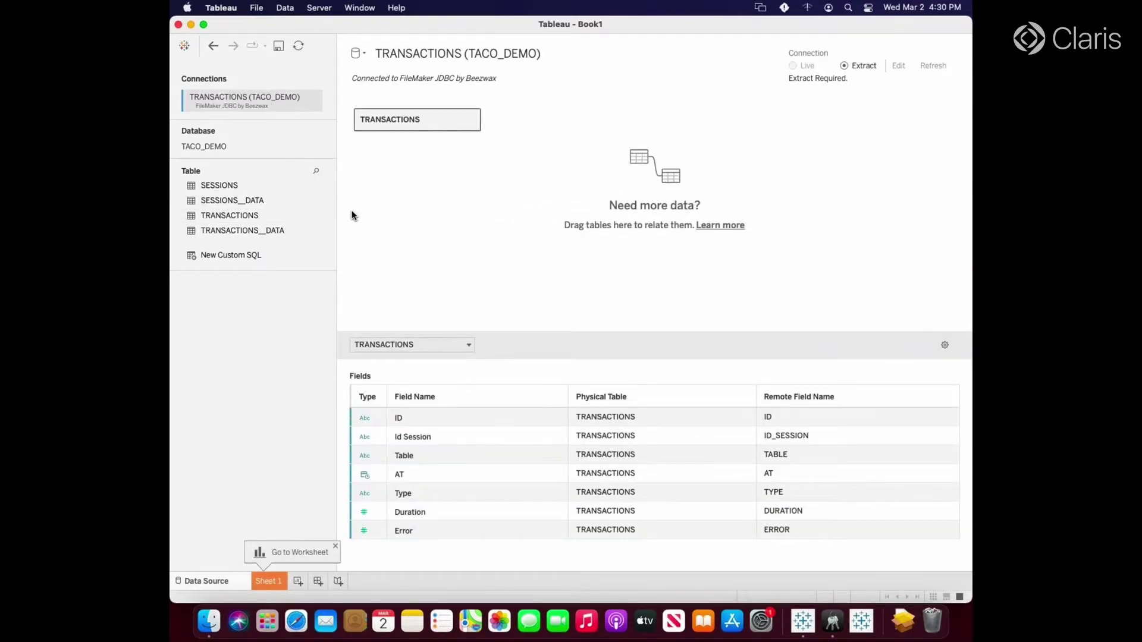
drag(202, 185, 608, 124)
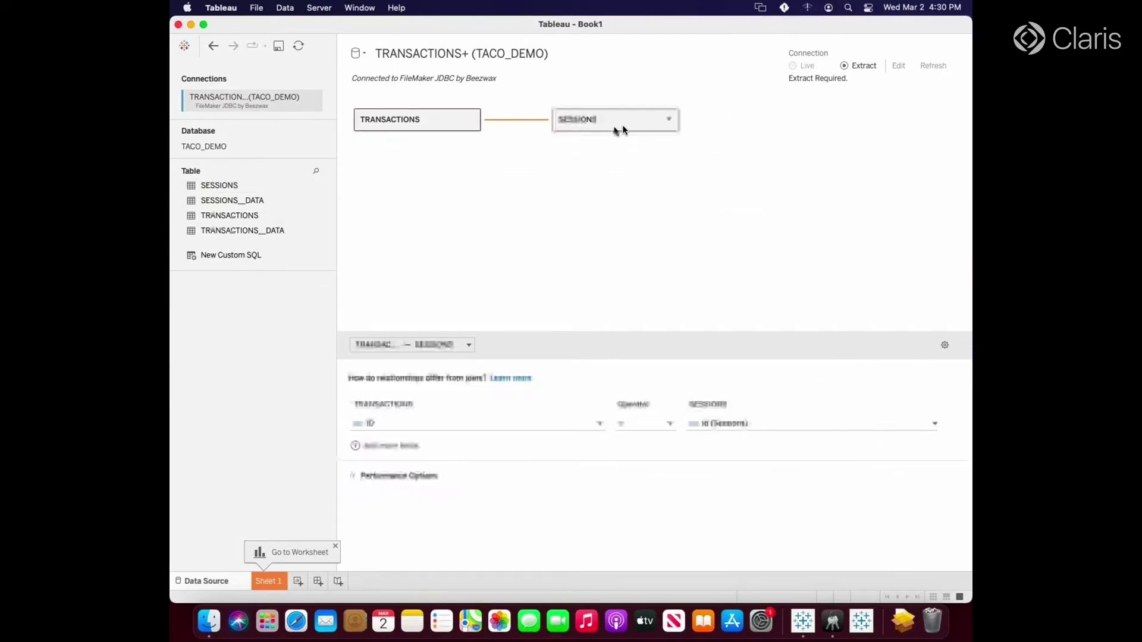
click(386, 425)
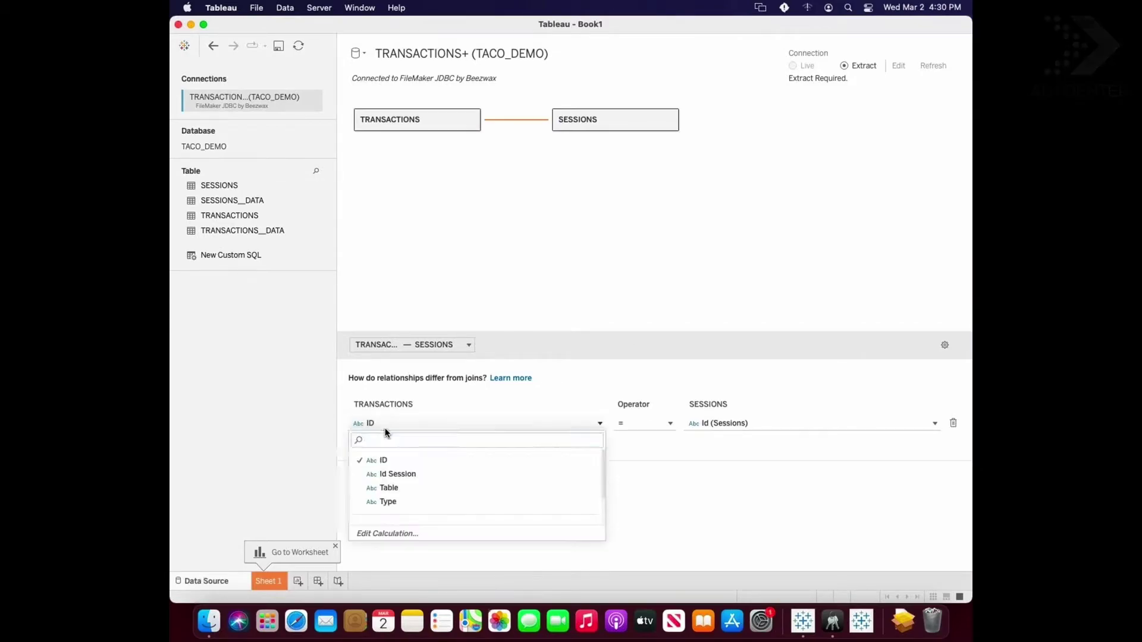
click(403, 474)
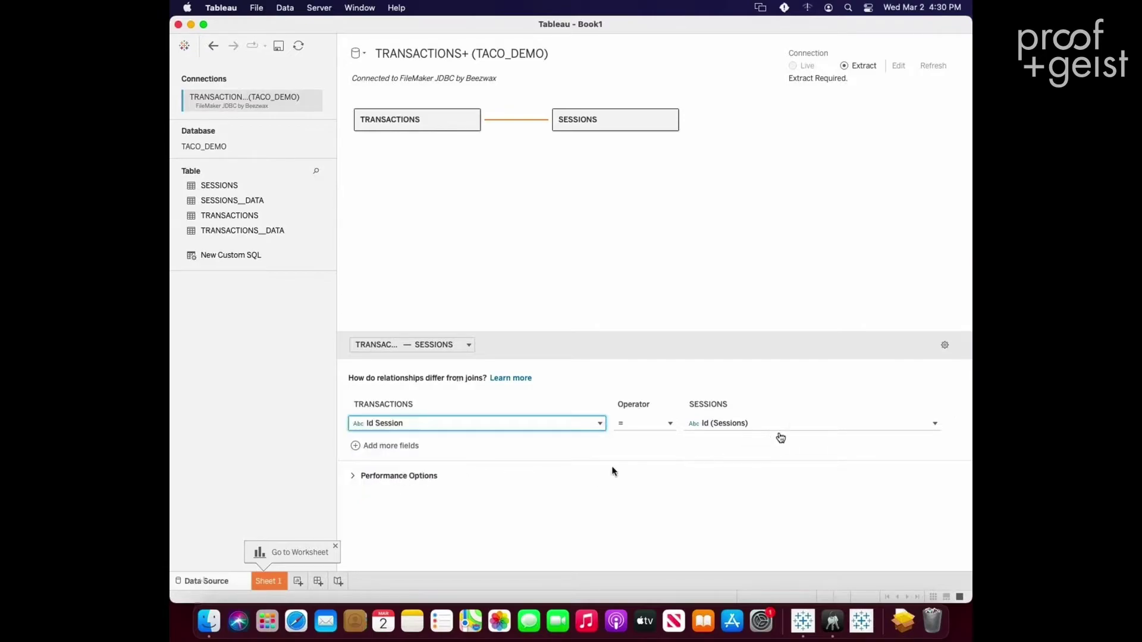
click(791, 424)
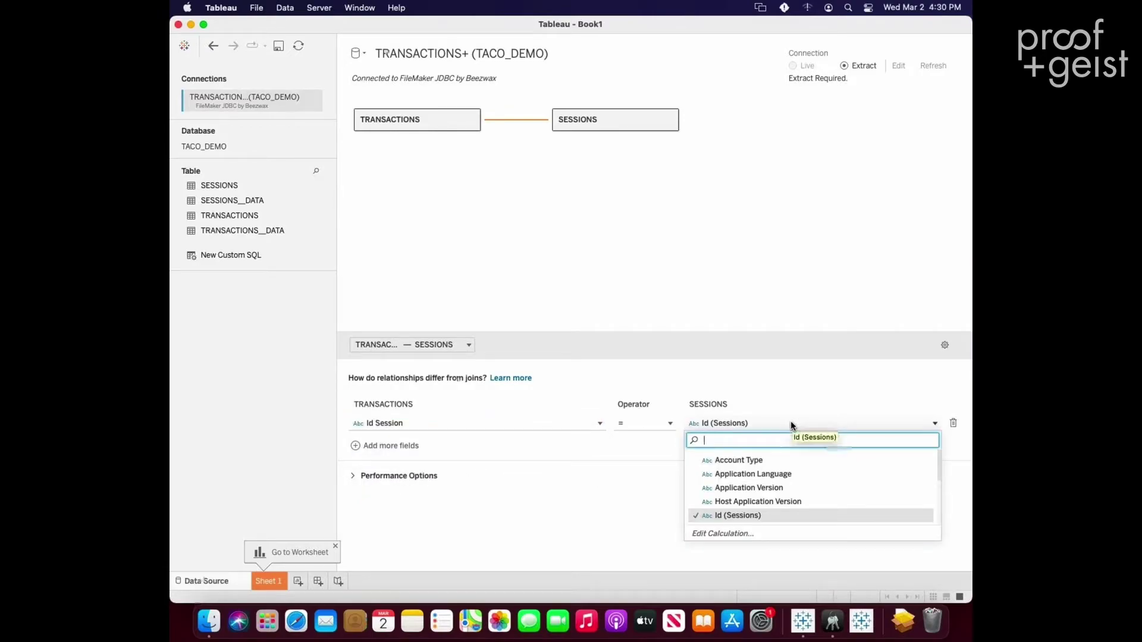
click(800, 372)
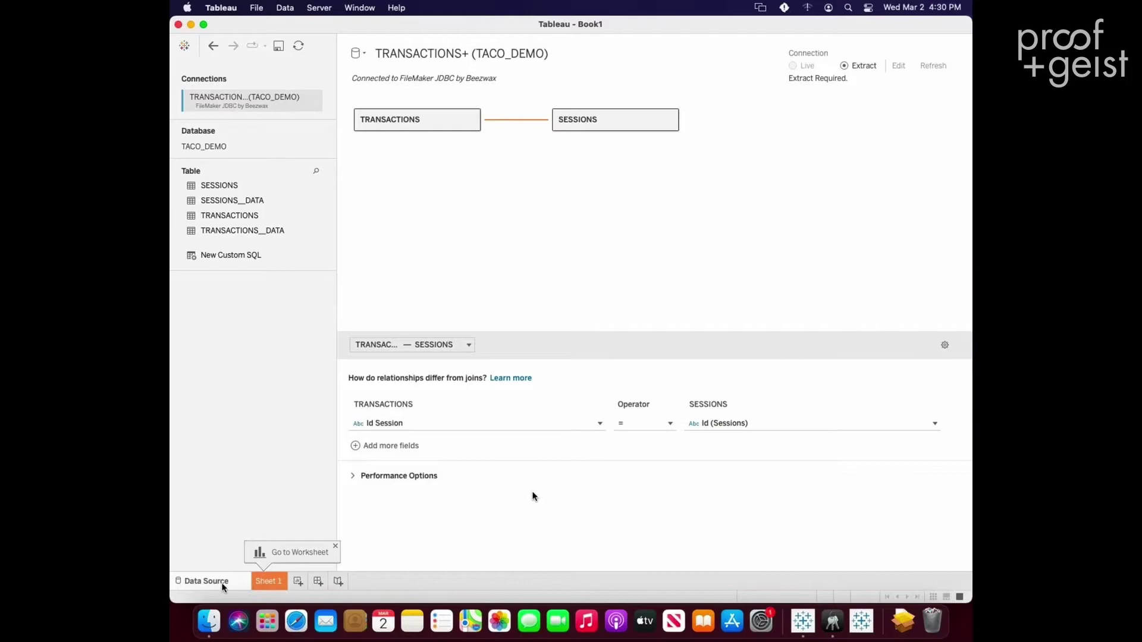
click(267, 585)
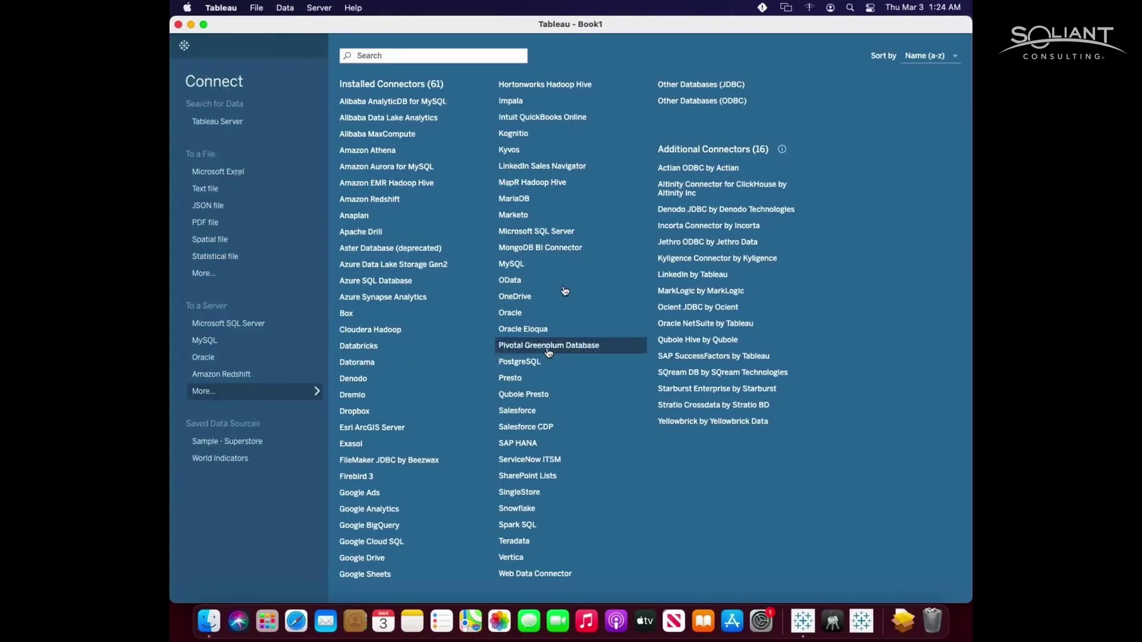
- Load the fm_connector.html page in the Web Data Connector with the corrected server host name
click(535, 574)
click(809, 161)
click(519, 169)
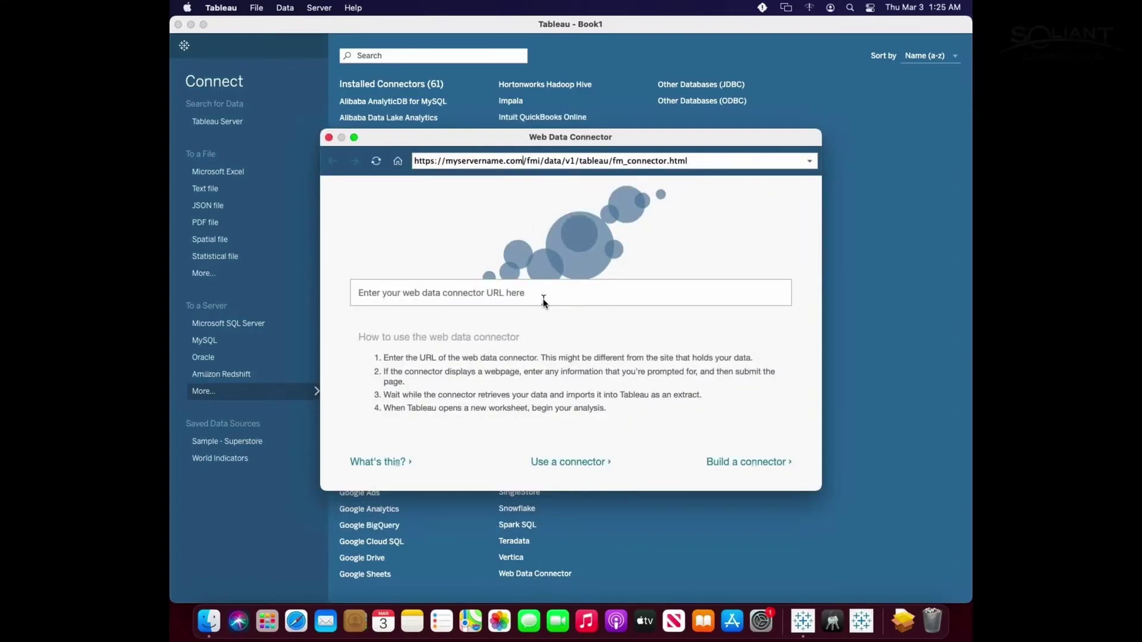
key(BackSpace)
key(BackSpace)
key(BackSpace)
key(BackSpace)
key(BackSpace)
key(BackSpace)
key(BackSpace)
key(BackSpace)
key(BackSpace)
key(BackSpace)
key(BackSpace)
key(BackSpace)
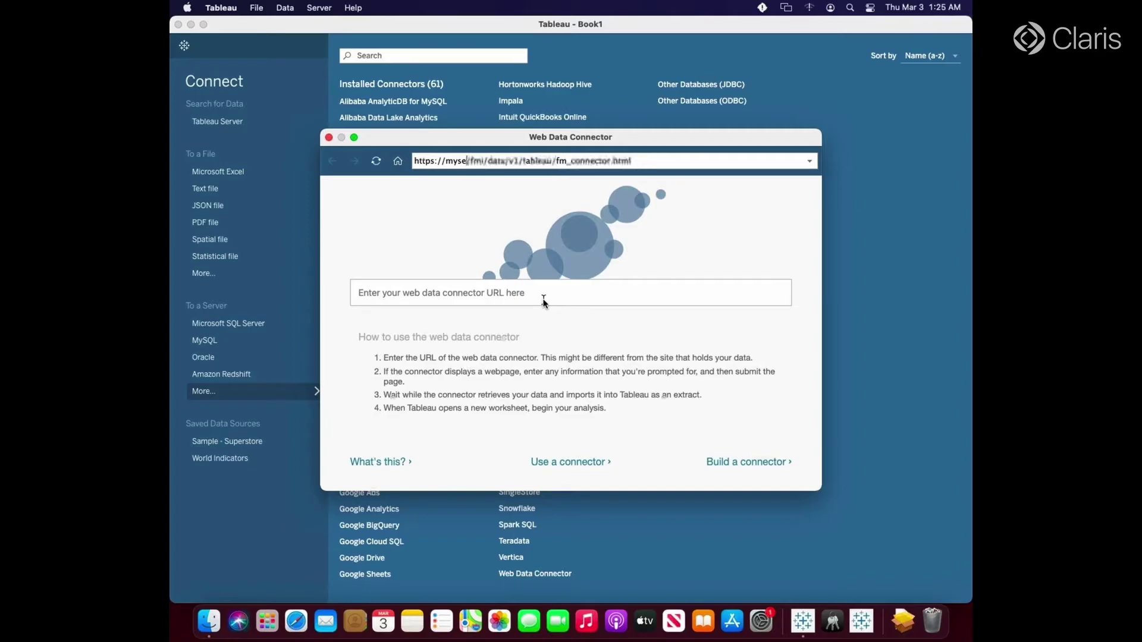
key(BackSpace)
key(BackSpace)
key(BackSpace)
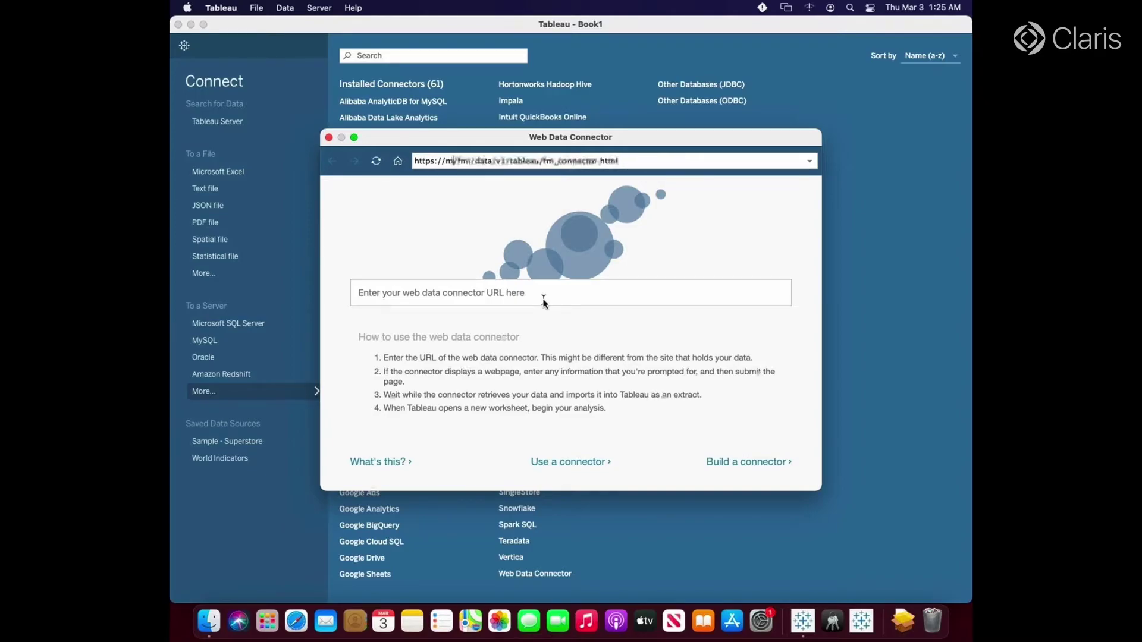
text(y)
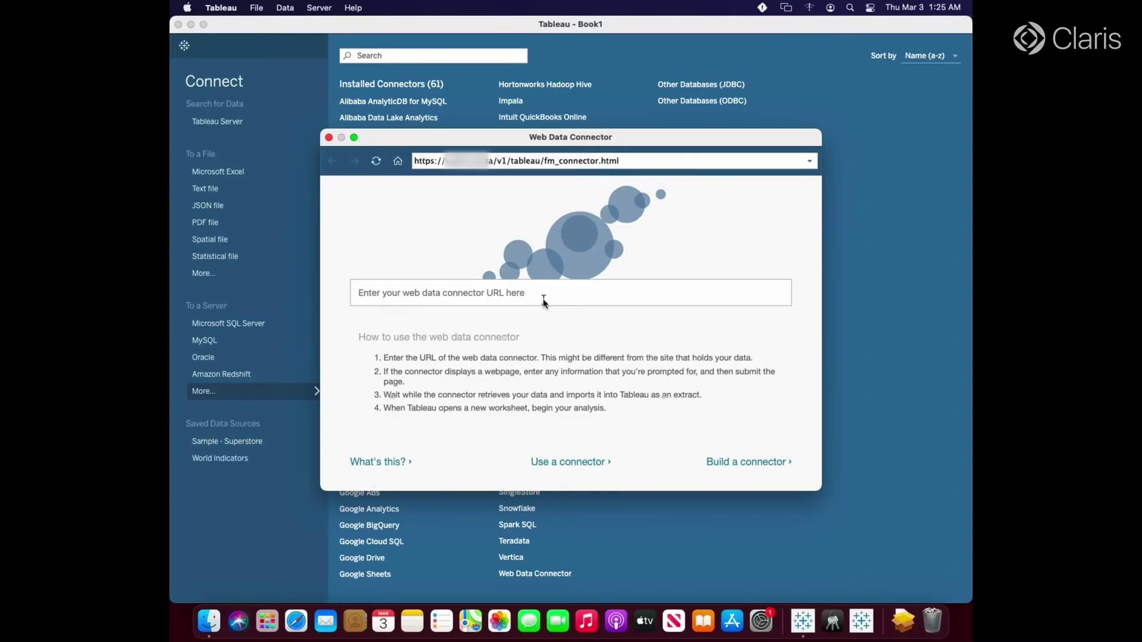
text(ser)
text(ver.co)
text(m)
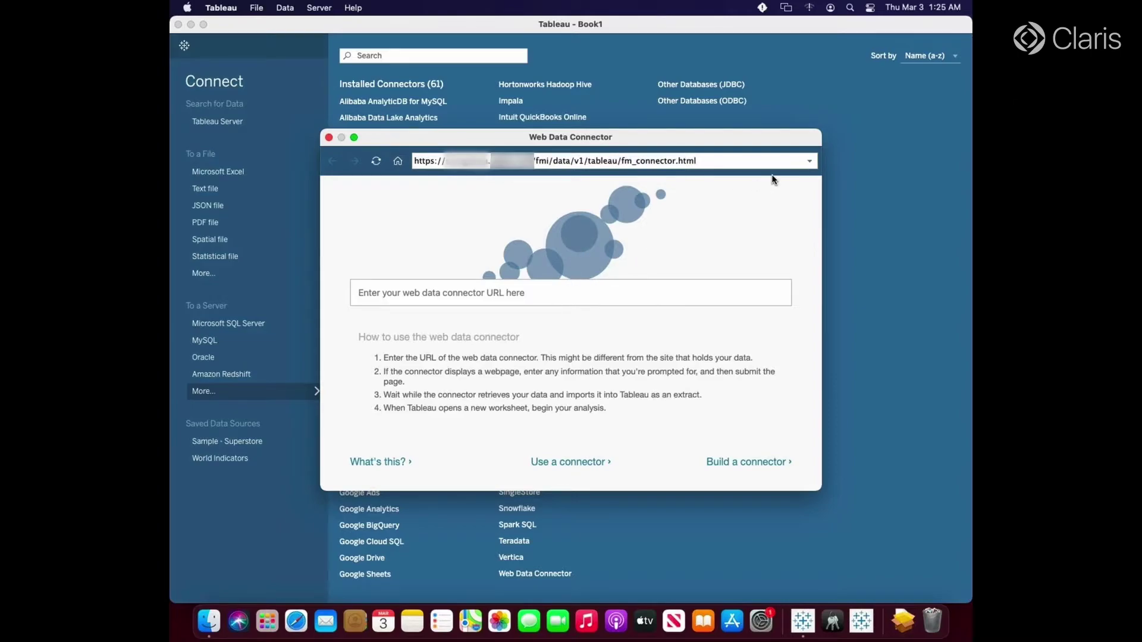
key(Return)
- Import the TACO_DEMO TRANSACTIONS layout using the WDC account and its password
click(463, 279)
text(TACO)
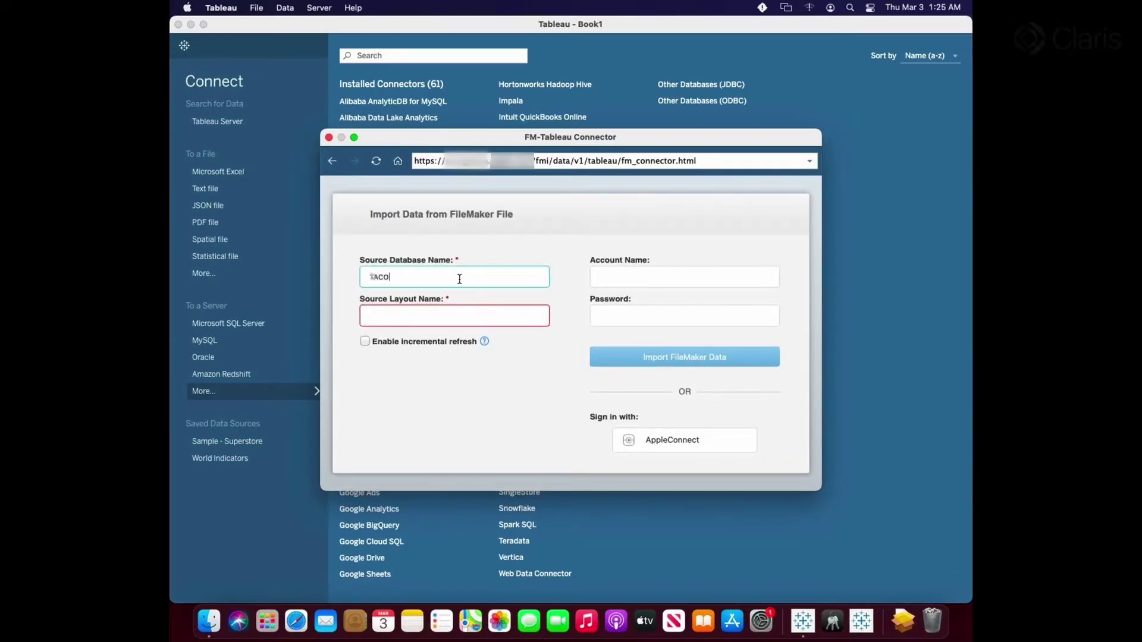
text(_DEMO)
click(407, 318)
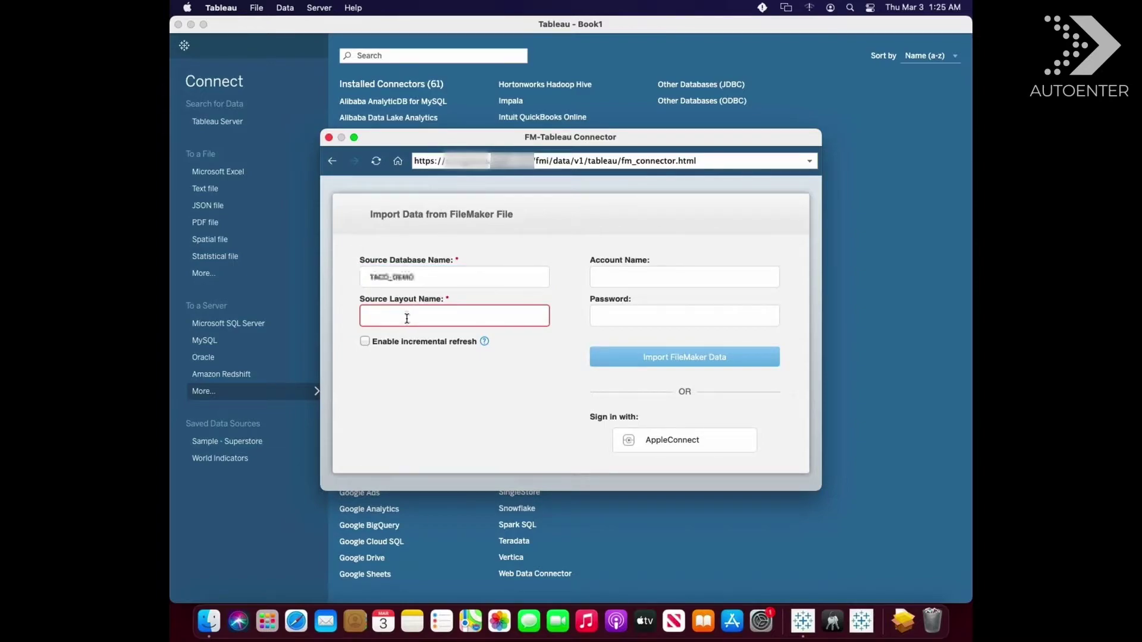
text(TAC)
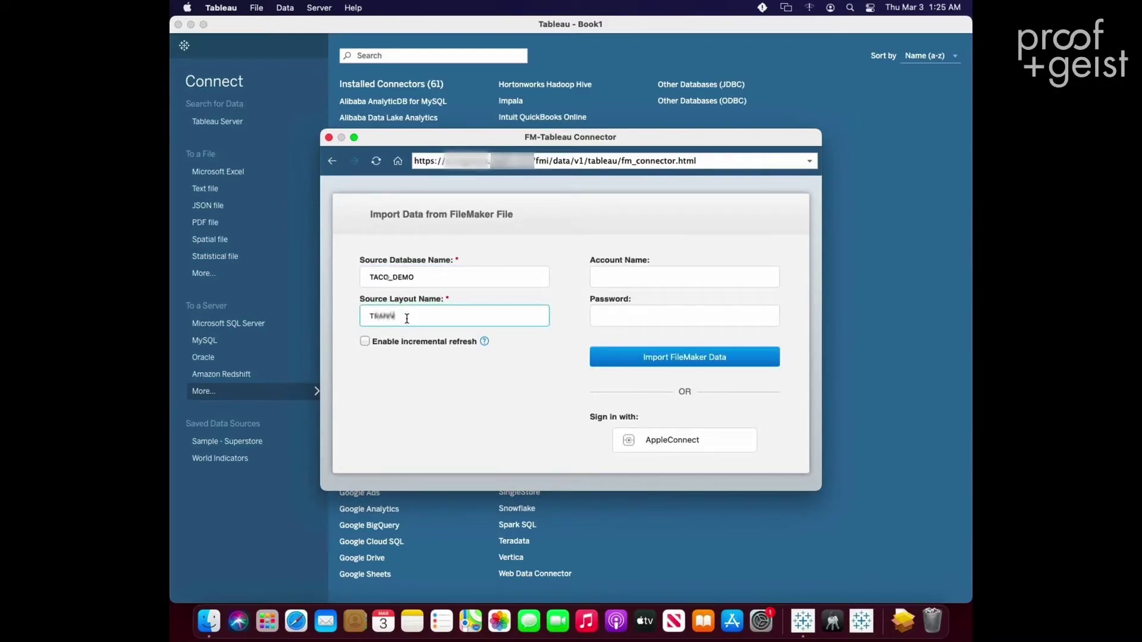
text(NSACTIONS)
click(607, 281)
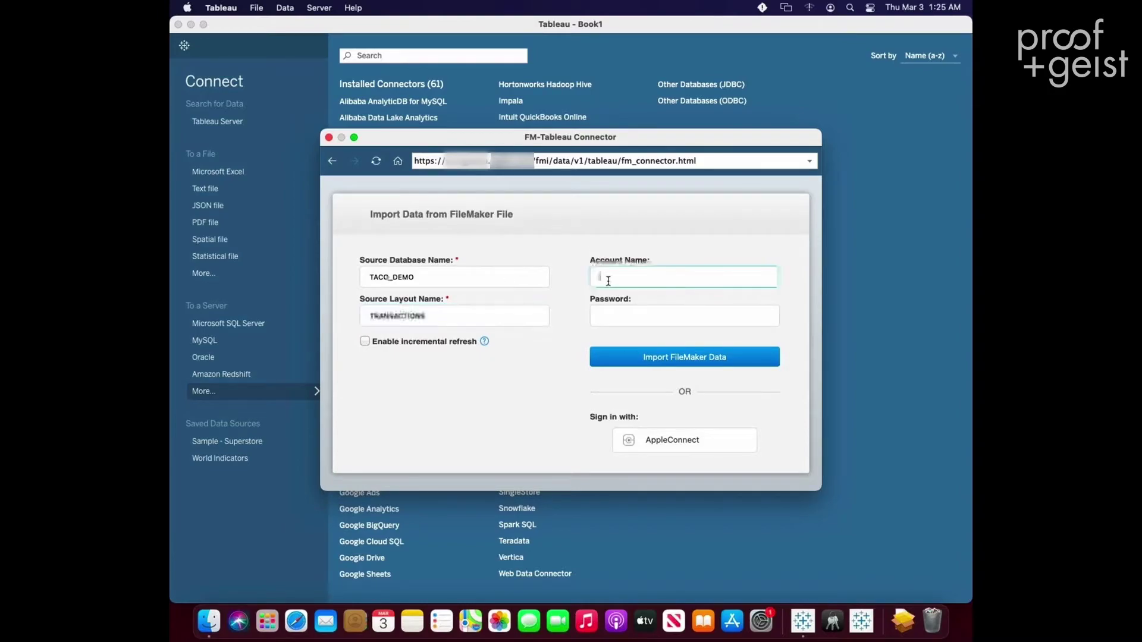
text(WDC)
click(625, 316)
text(wdc)
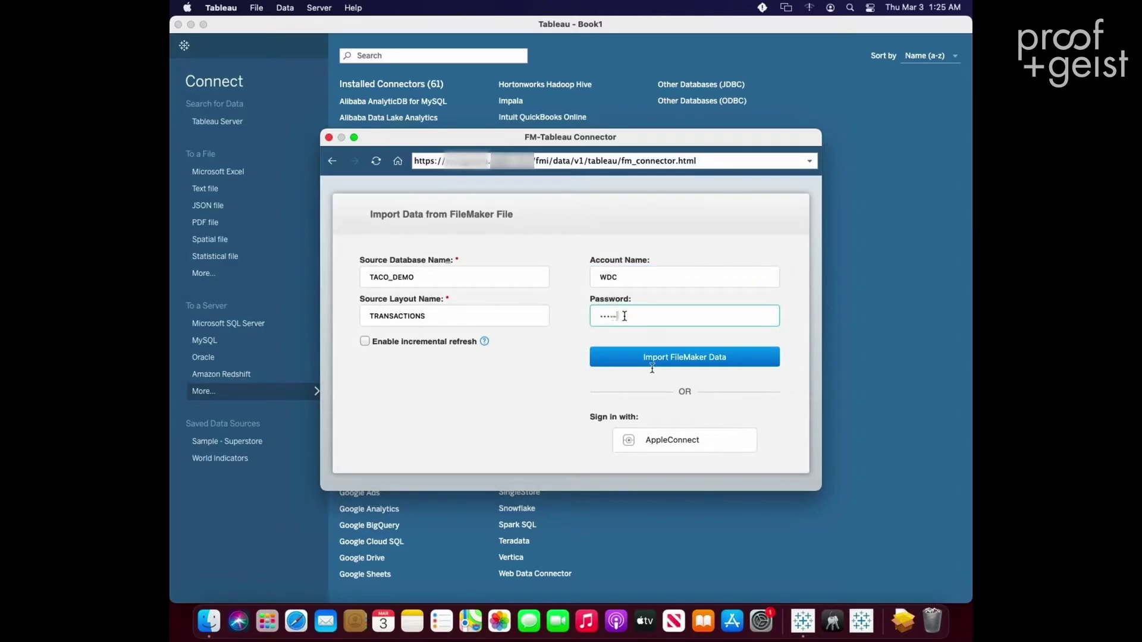
click(662, 359)
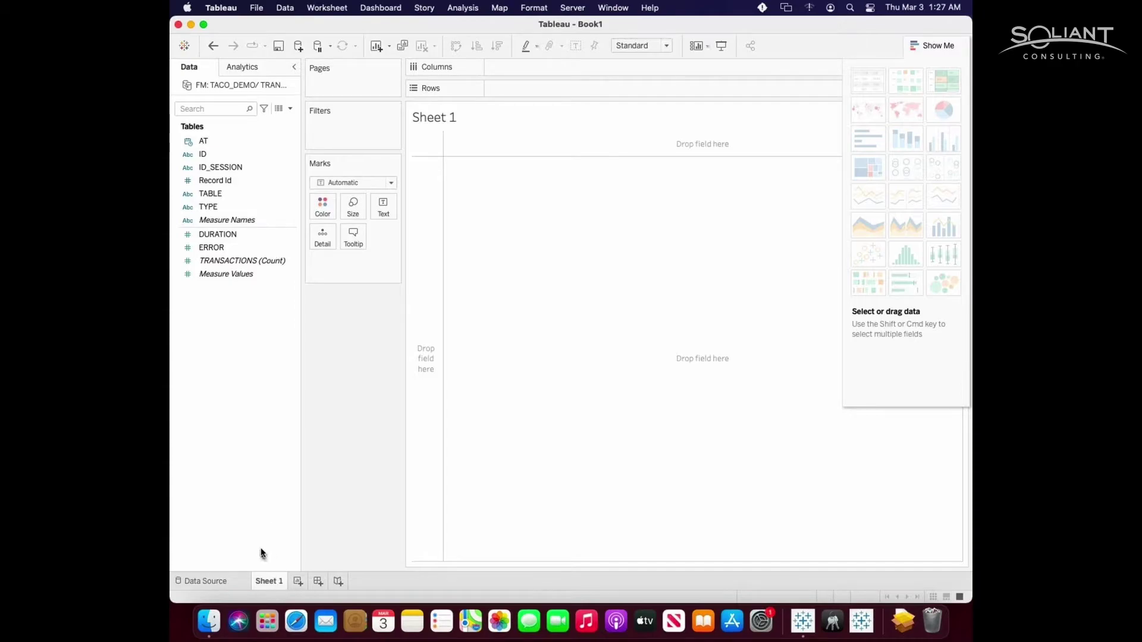
click(230, 261)
drag(275, 260, 483, 208)
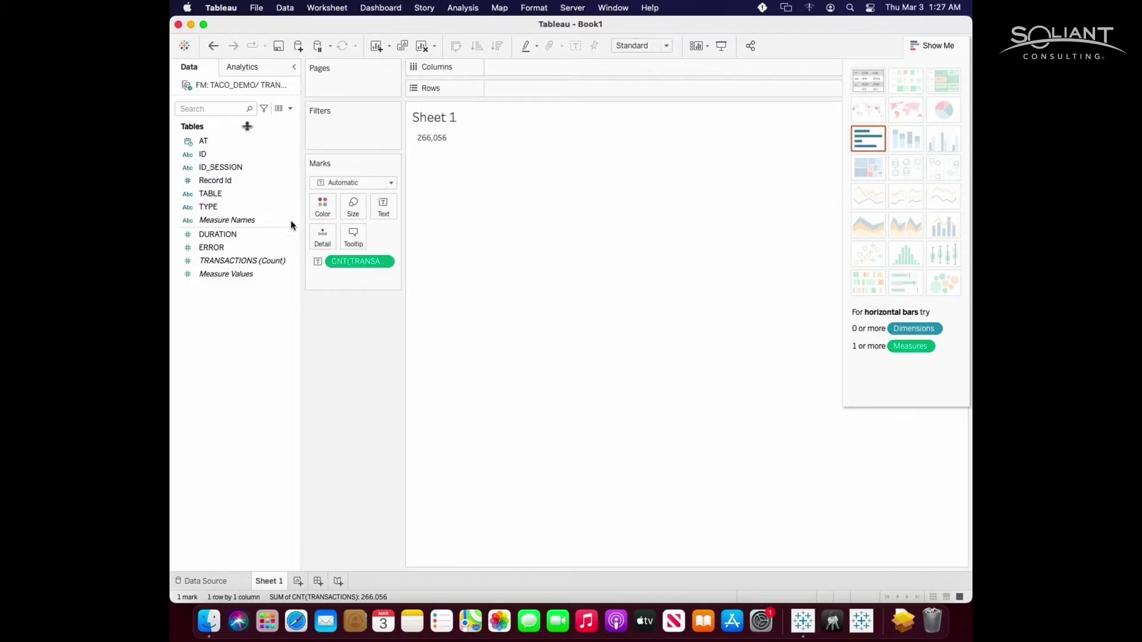
drag(352, 264, 357, 357)
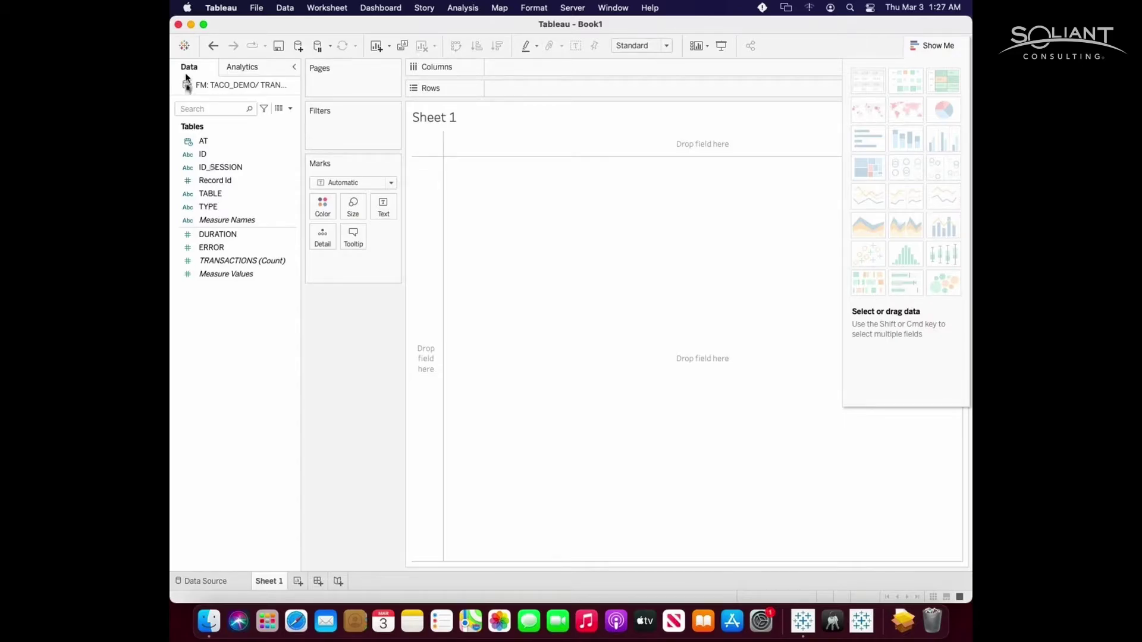
- Return to the Connect page, reopen the Web Data Connector, then close the FileMaker connector window
click(184, 46)
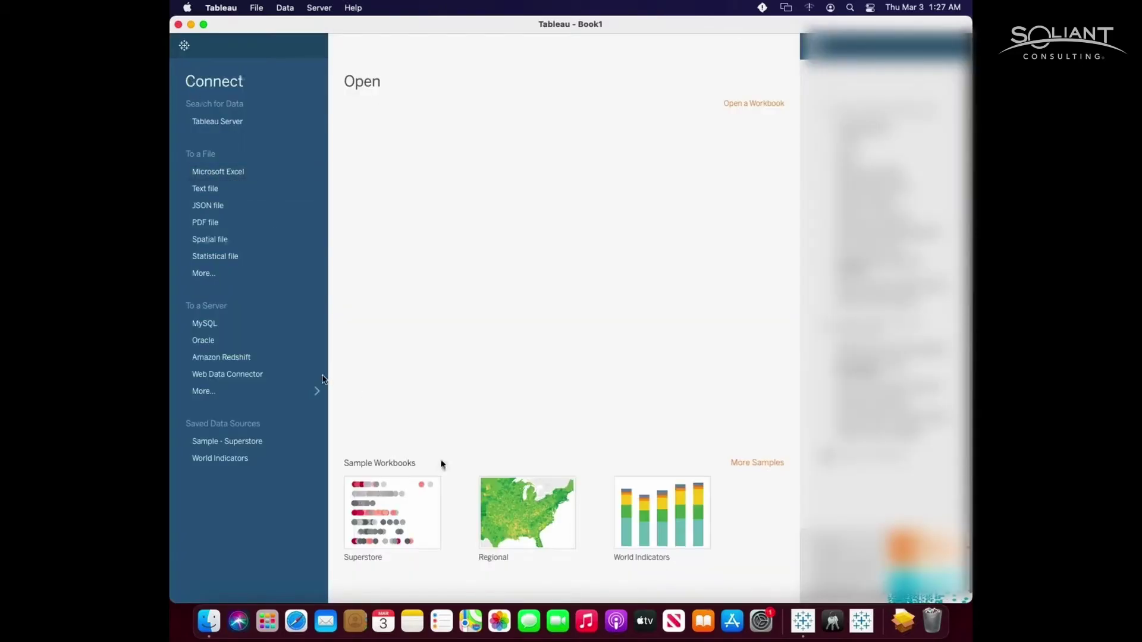
click(284, 380)
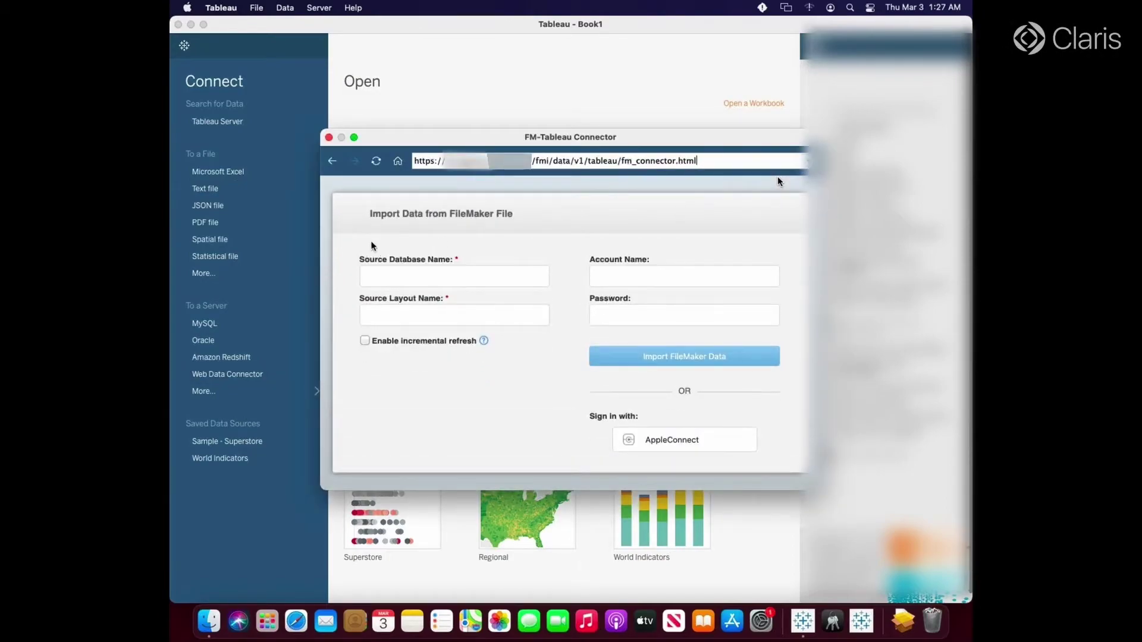
click(386, 273)
click(671, 357)
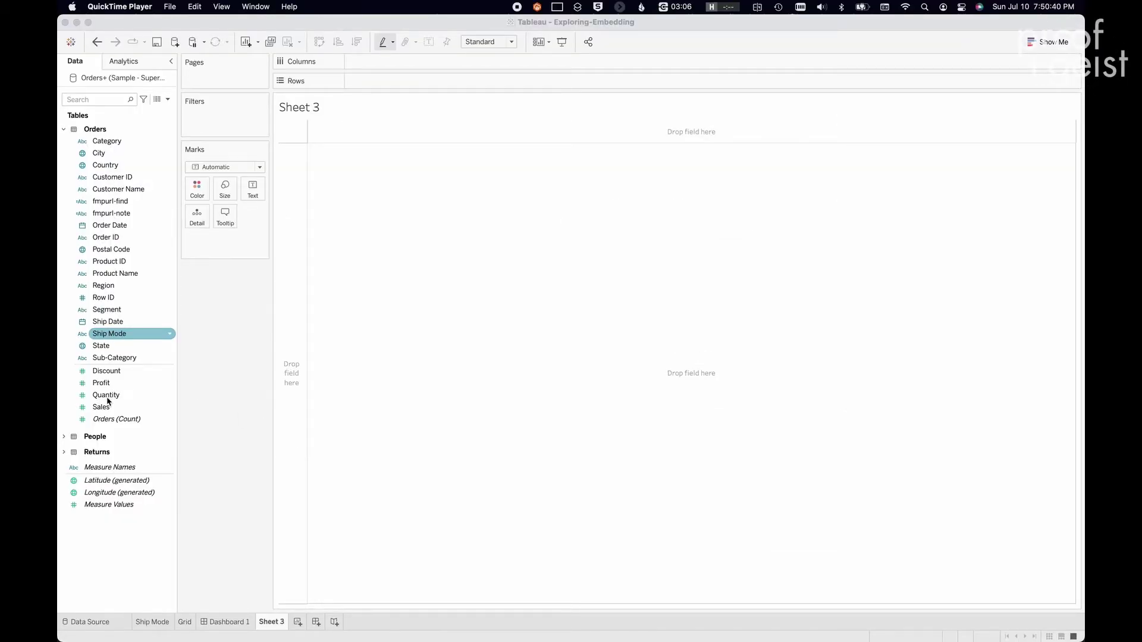
- Build SUM(Sales) bars by Ship Mode, coloured by Segment and sorted descending
click(108, 407)
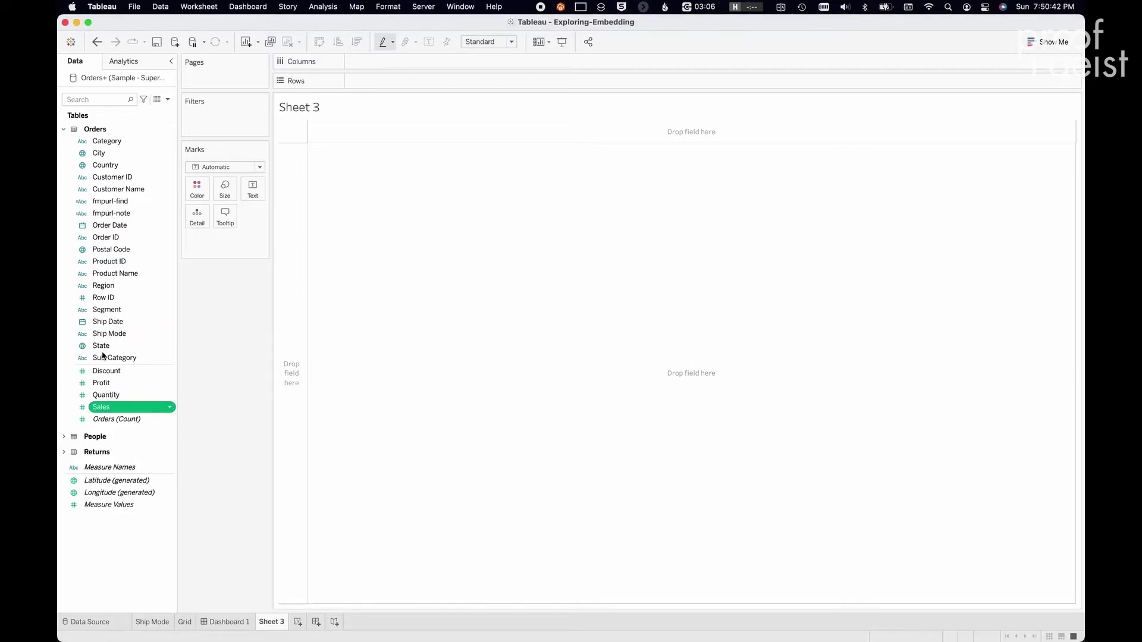
click(108, 324)
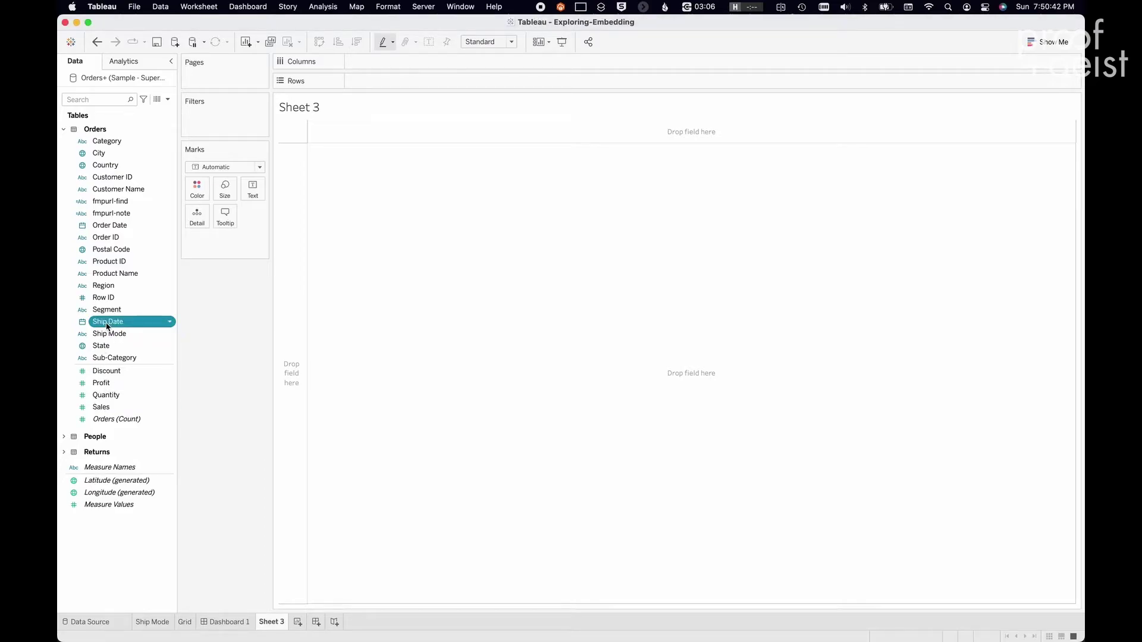
click(101, 407)
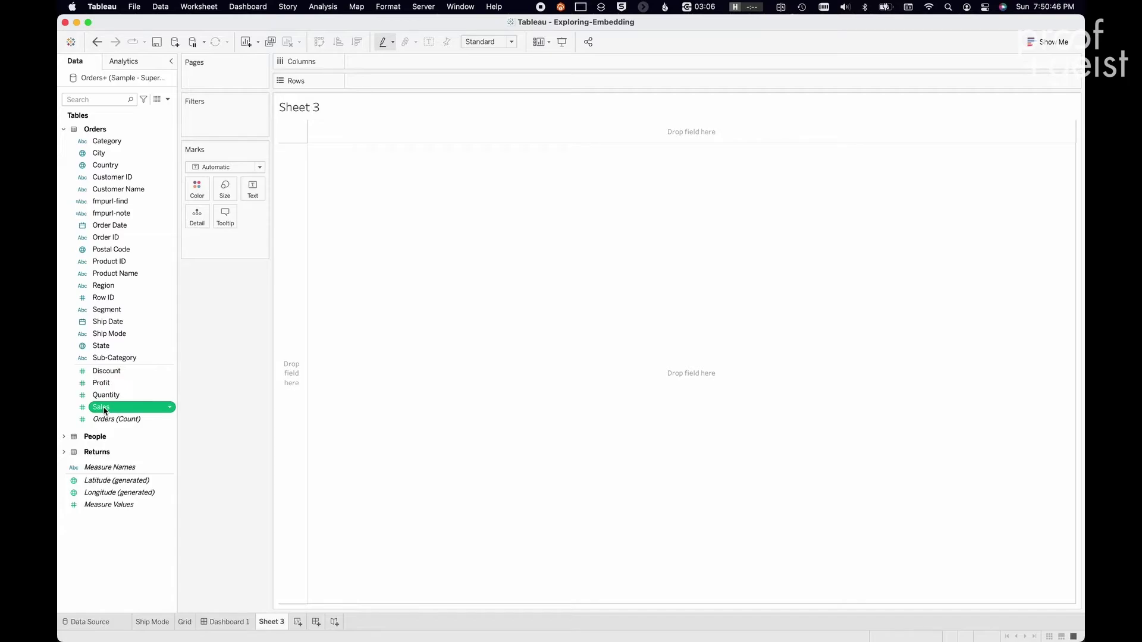
drag(104, 411, 374, 67)
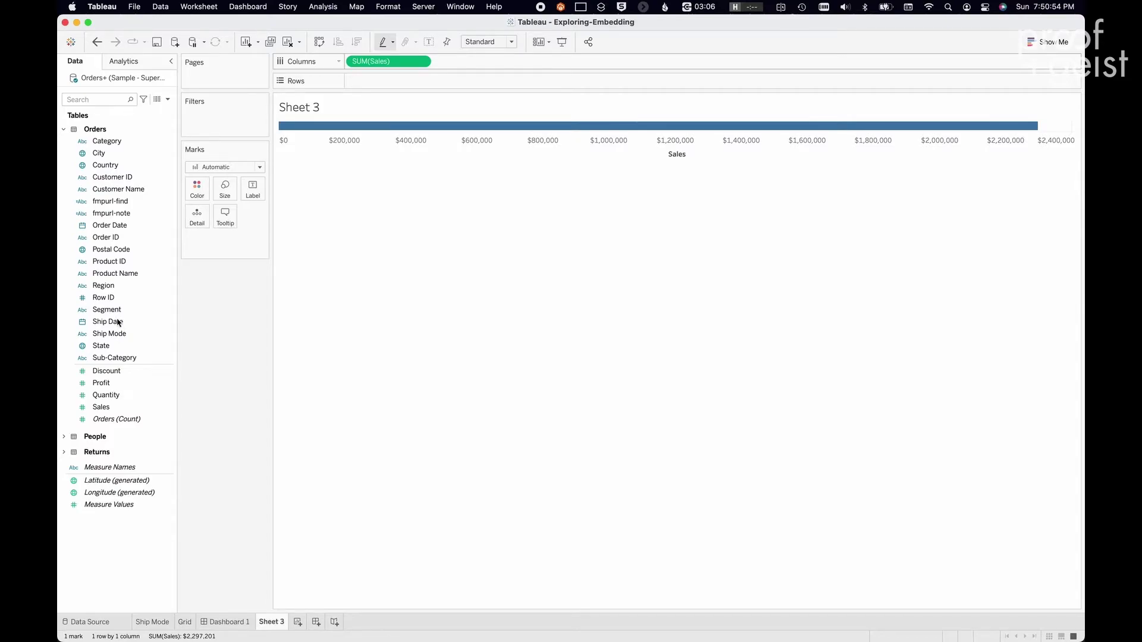
mouse_move(119, 334)
mouse_down()
mouse_move(342, 87)
mouse_move(366, 81)
mouse_up()
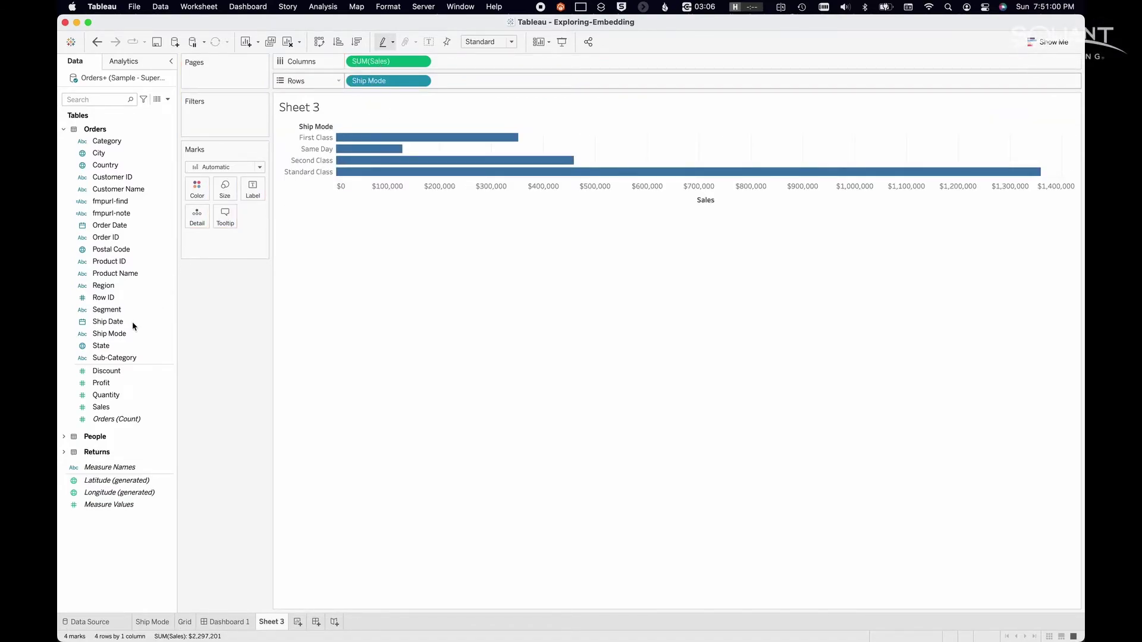
drag(113, 310, 202, 187)
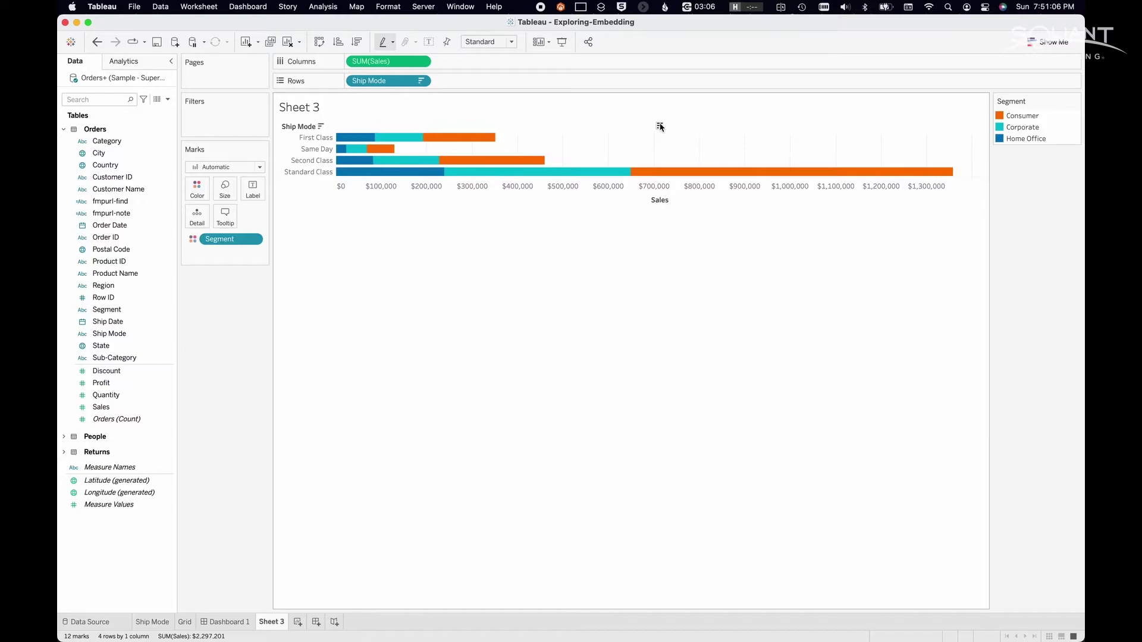
click(659, 127)
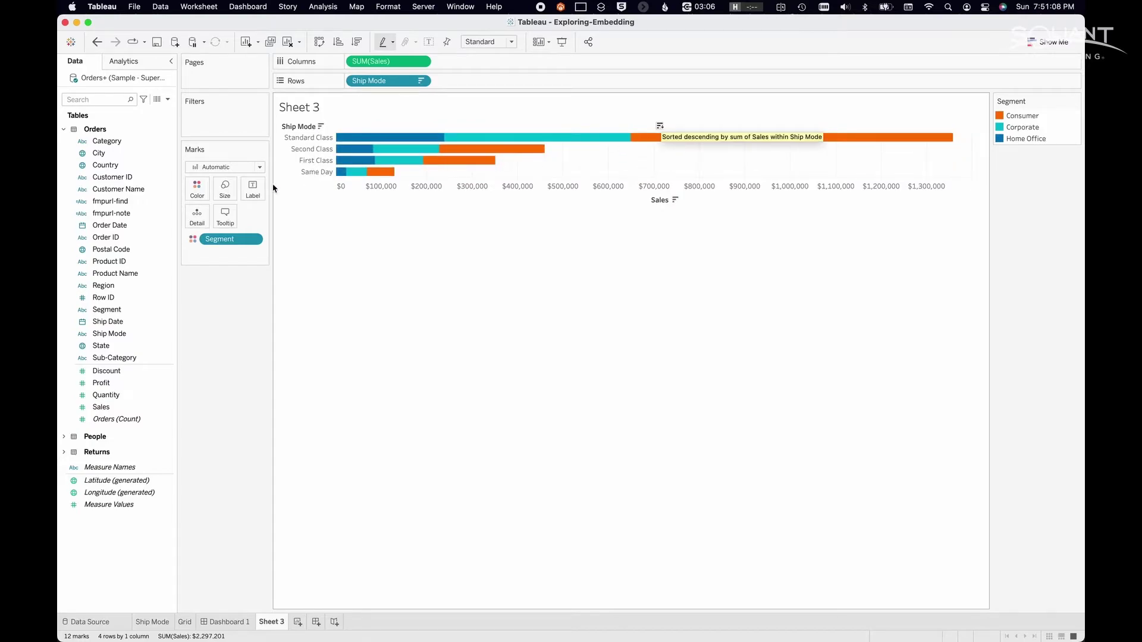
- Add Ship Date to Filters as a range of dates
drag(123, 326, 223, 119)
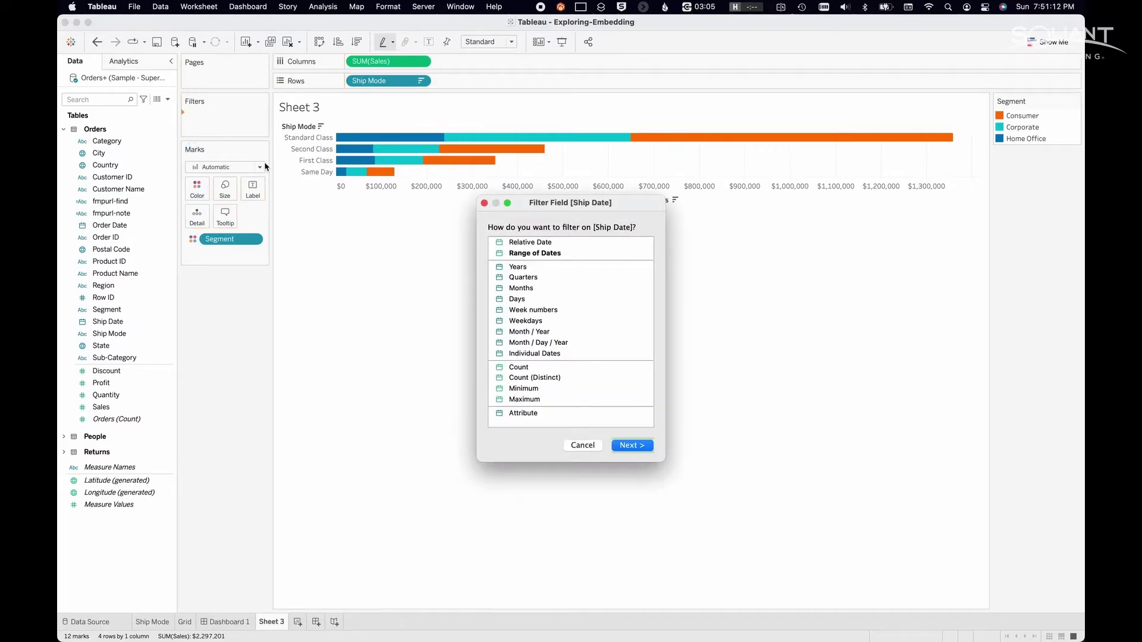
click(551, 254)
click(635, 449)
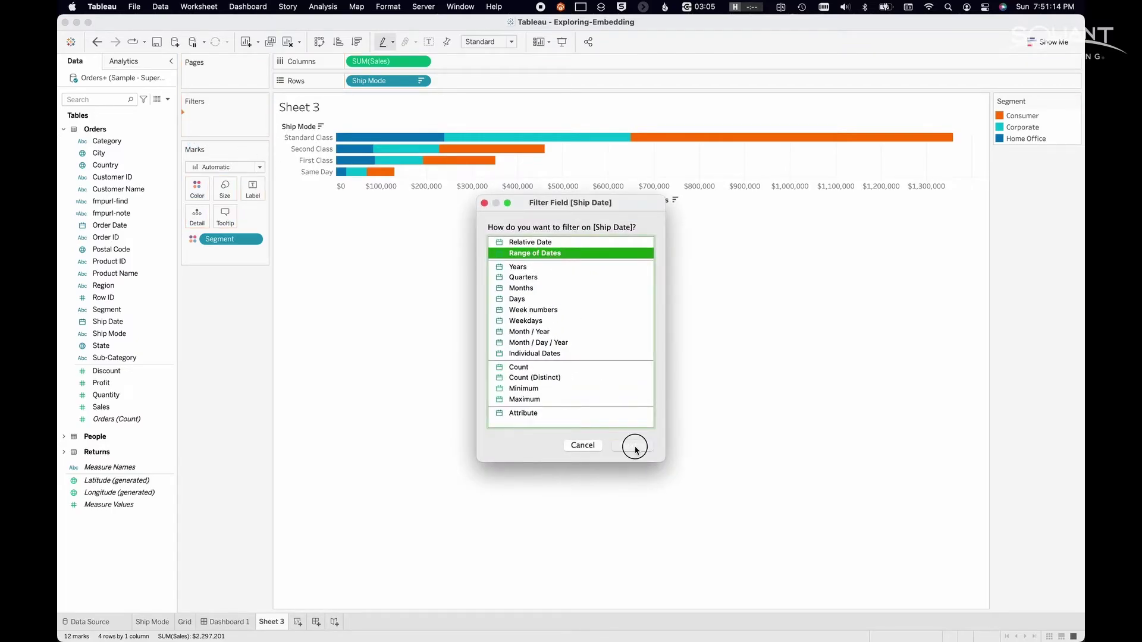
click(457, 327)
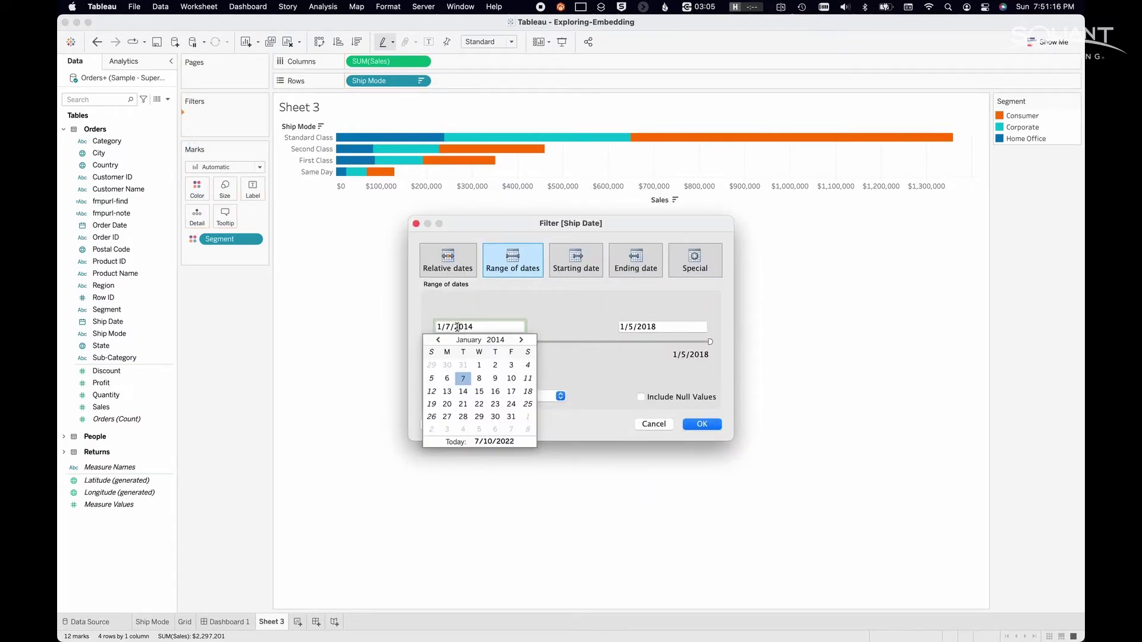
click(475, 329)
- Set the Ship Date range to 1/1/2017 through 12/31/2017 and apply the filter
key(BackSpace)
text(7)
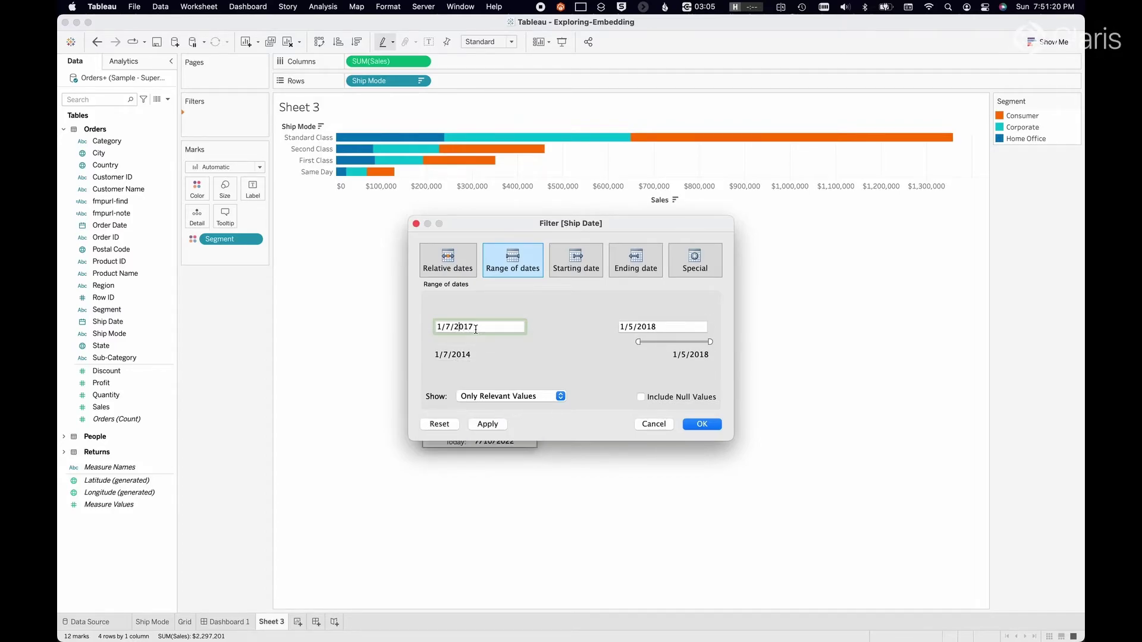
key(Left)
key(Left)
key(Left)
key(Left)
key(Left)
key(BackSpace)
text(1)
click(638, 326)
click(653, 327)
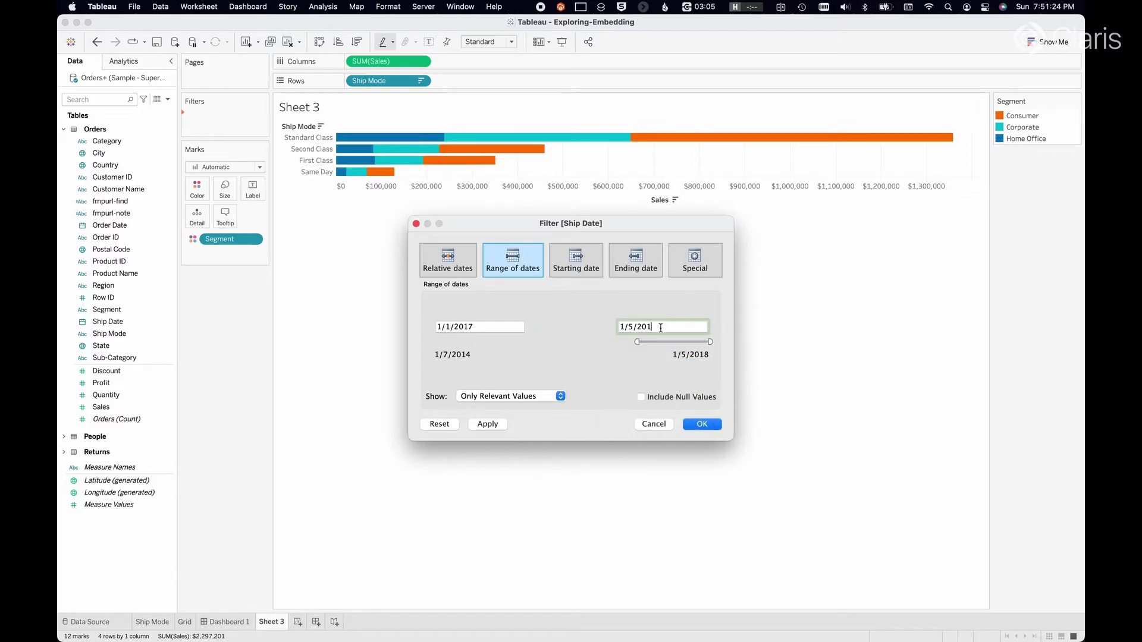
text(7)
text(2)
text(31)
click(701, 424)
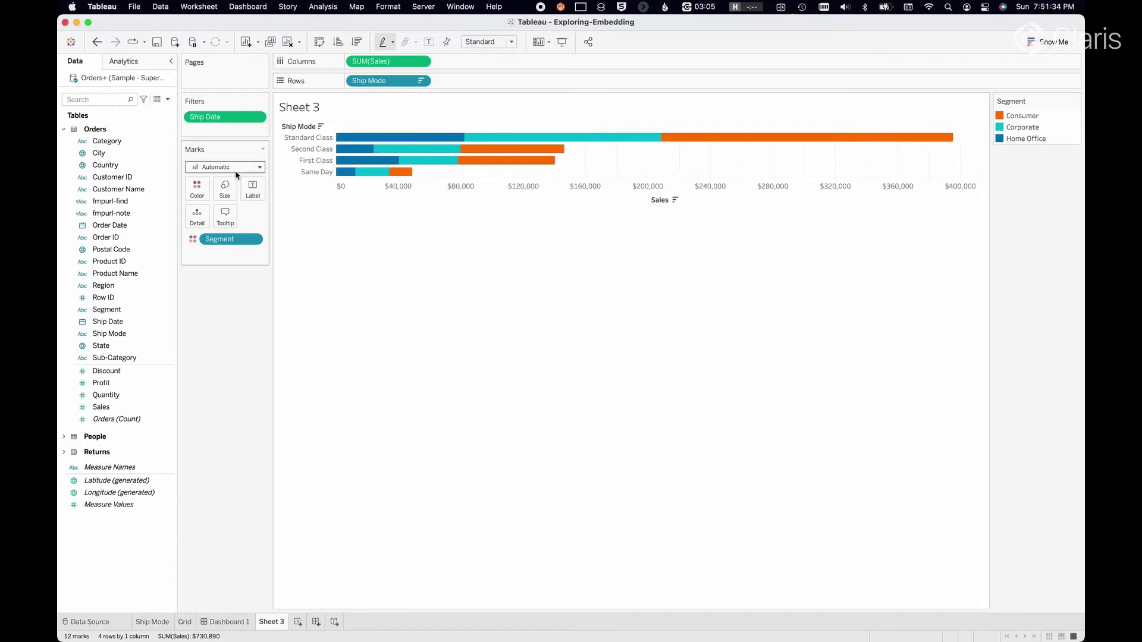
- Show the Ship Date range filter card (1/1/2017 to 12/31/2017) on Sheet 3
click(256, 118)
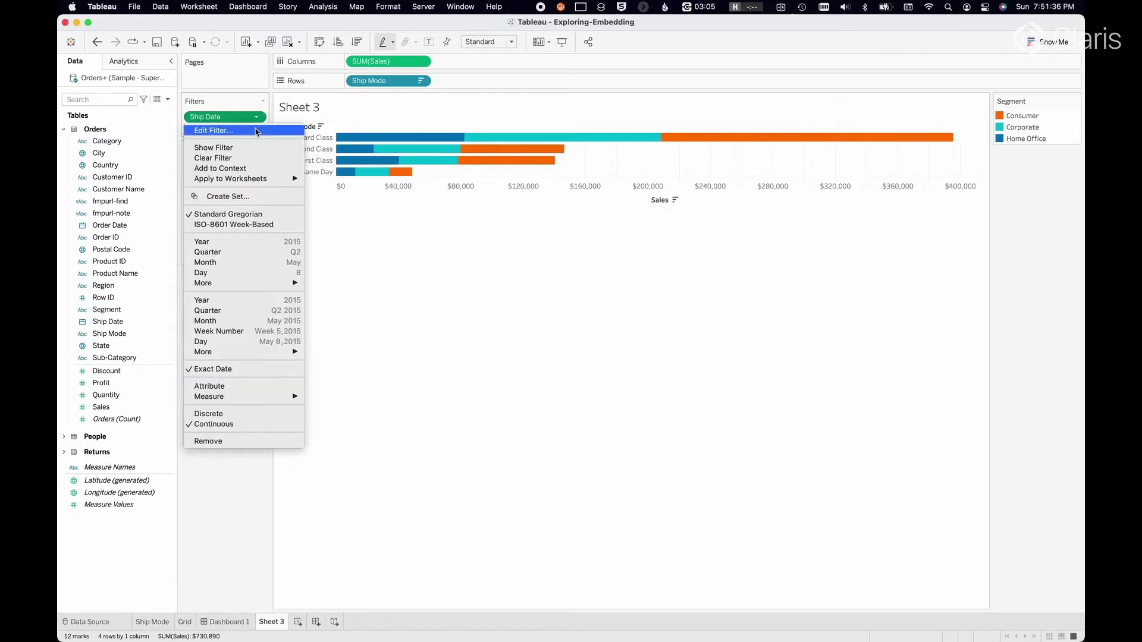
click(252, 149)
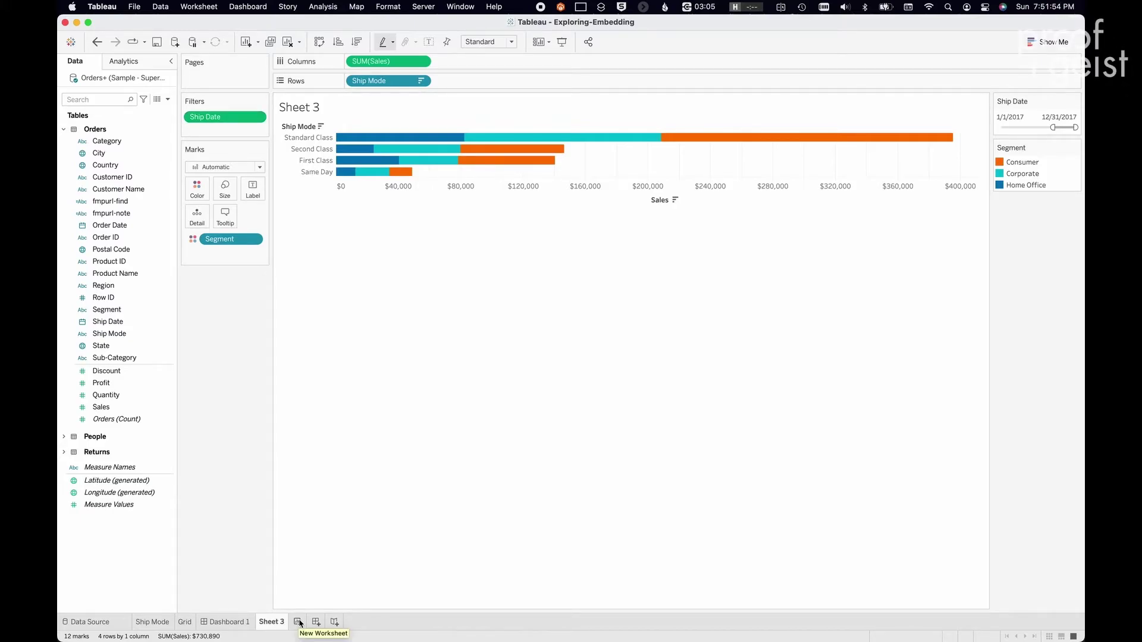
- Look over the Ship Mode and Grid worksheets
click(158, 622)
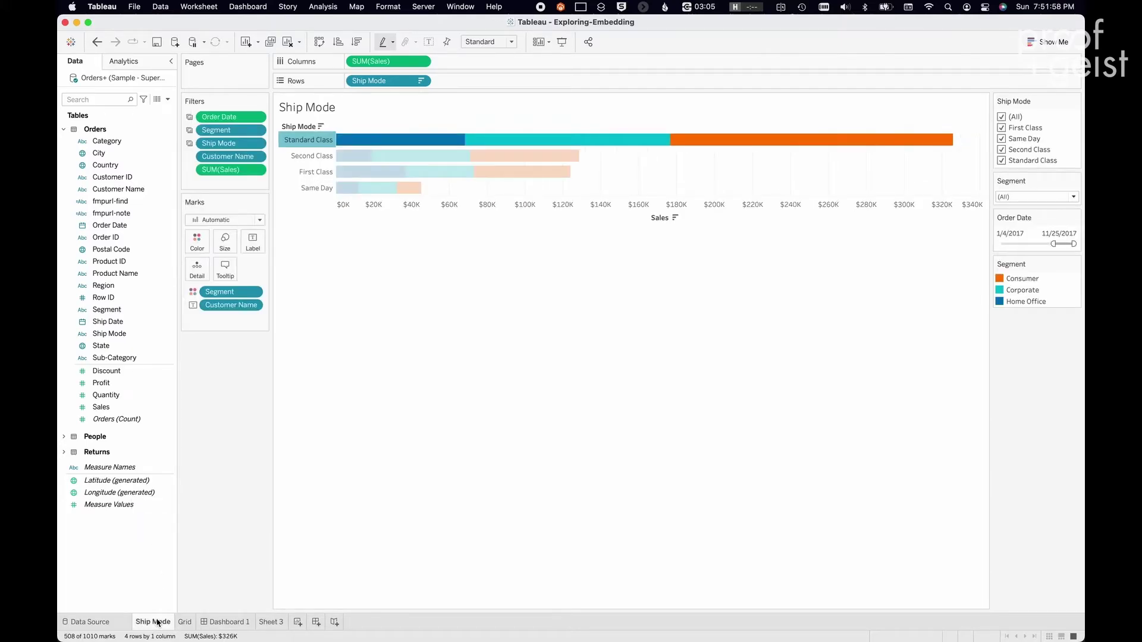
mouse_move(320, 145)
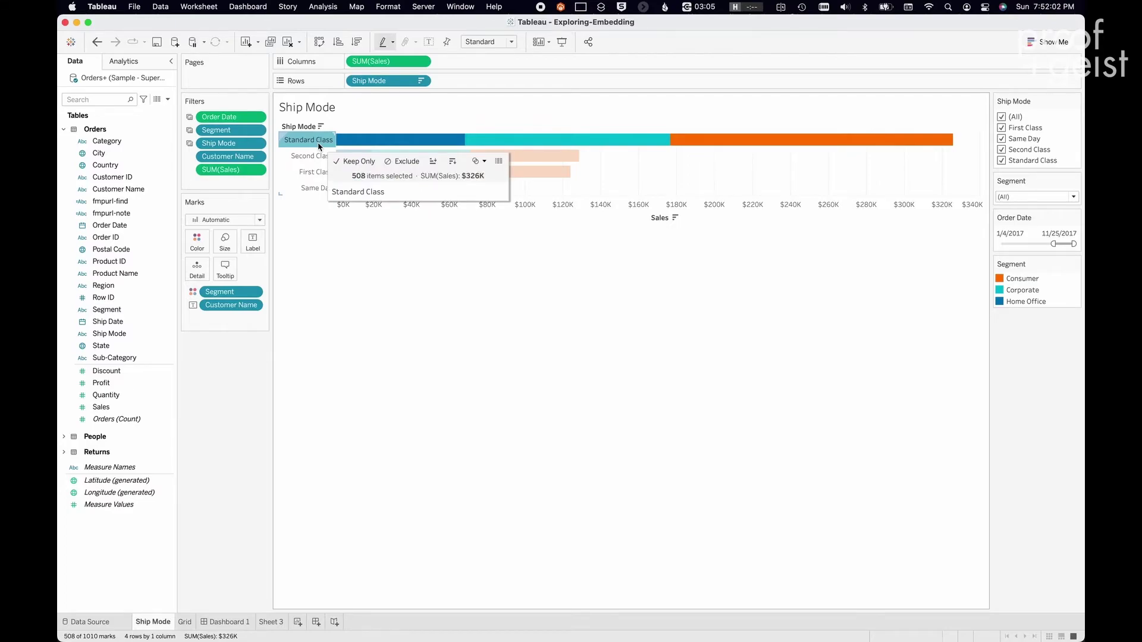
click(186, 622)
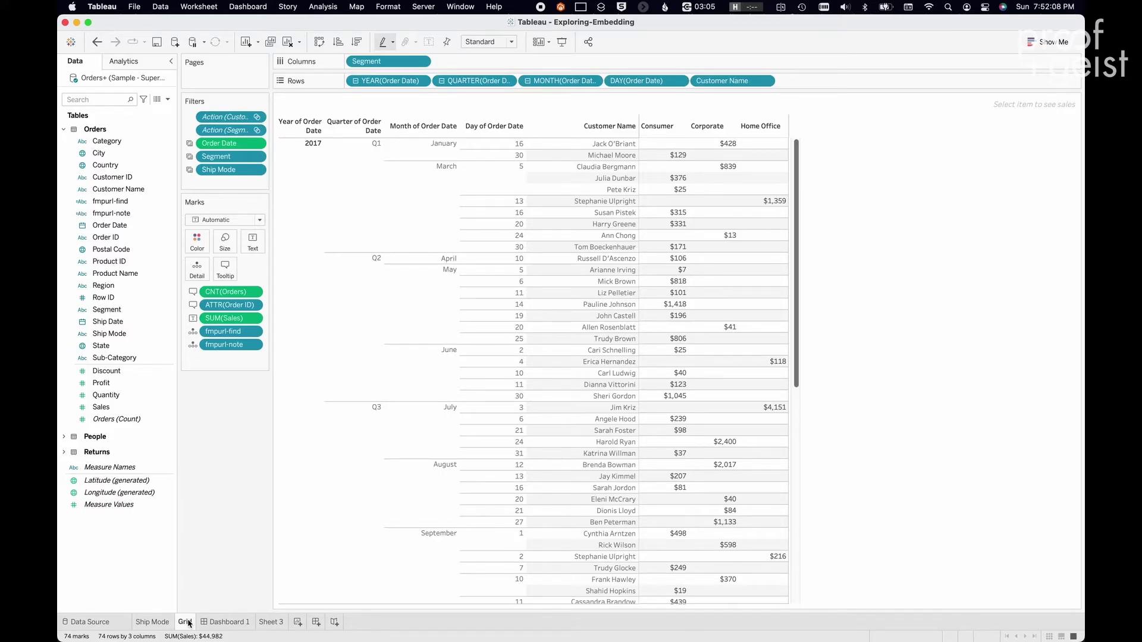
- On Dashboard 1, reselect Same Day in the Ship Mode chart to filter the order grid
mouse_move(189, 623)
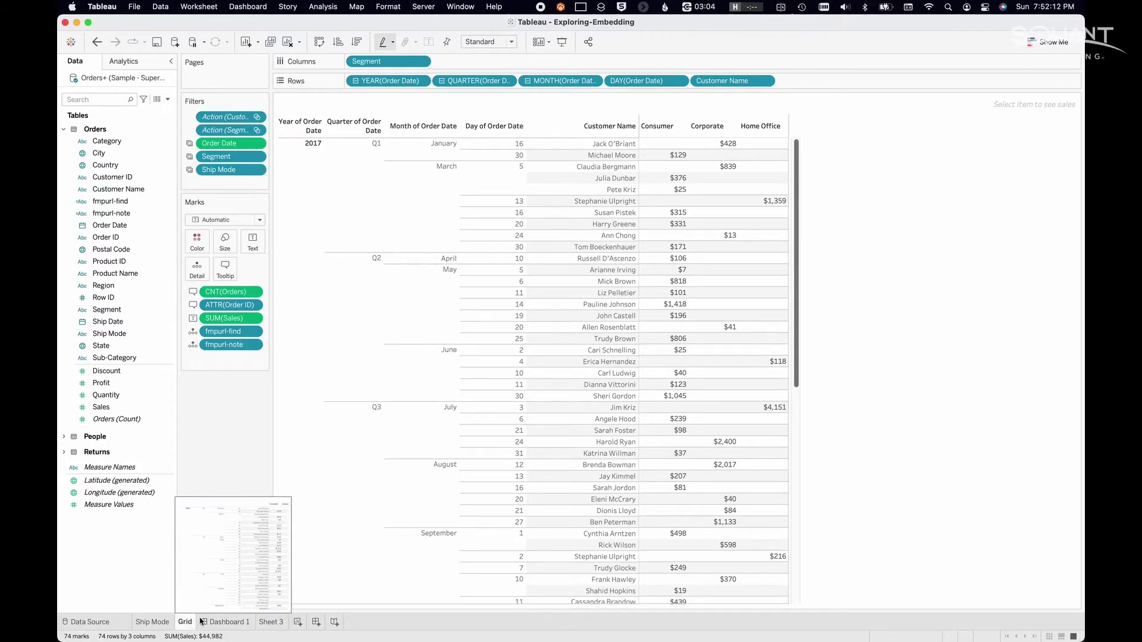
click(210, 622)
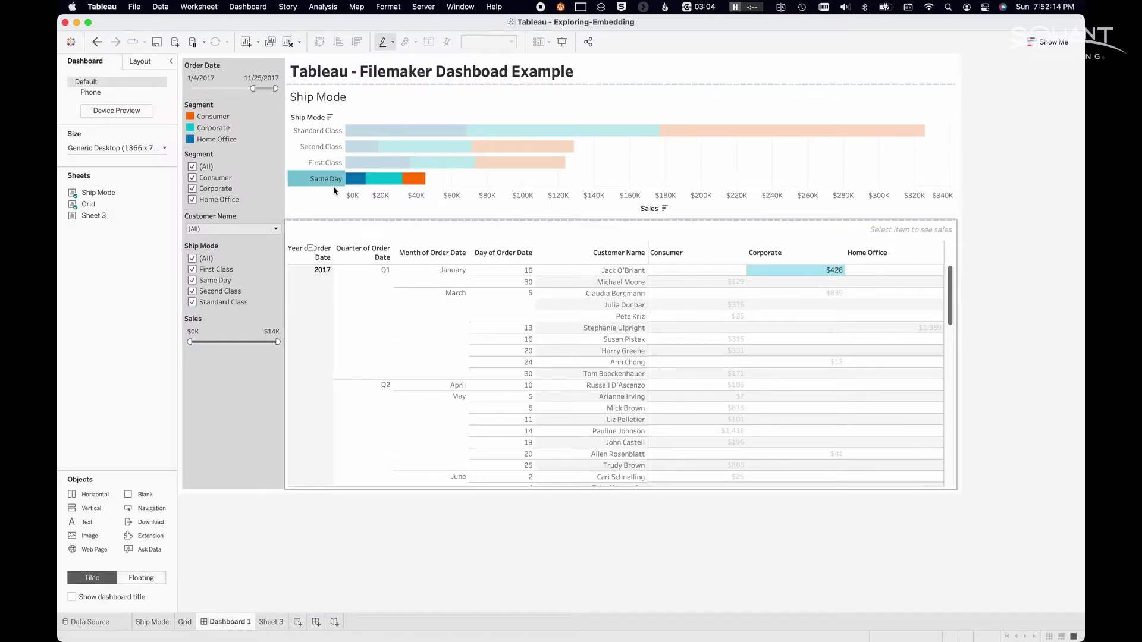
click(318, 180)
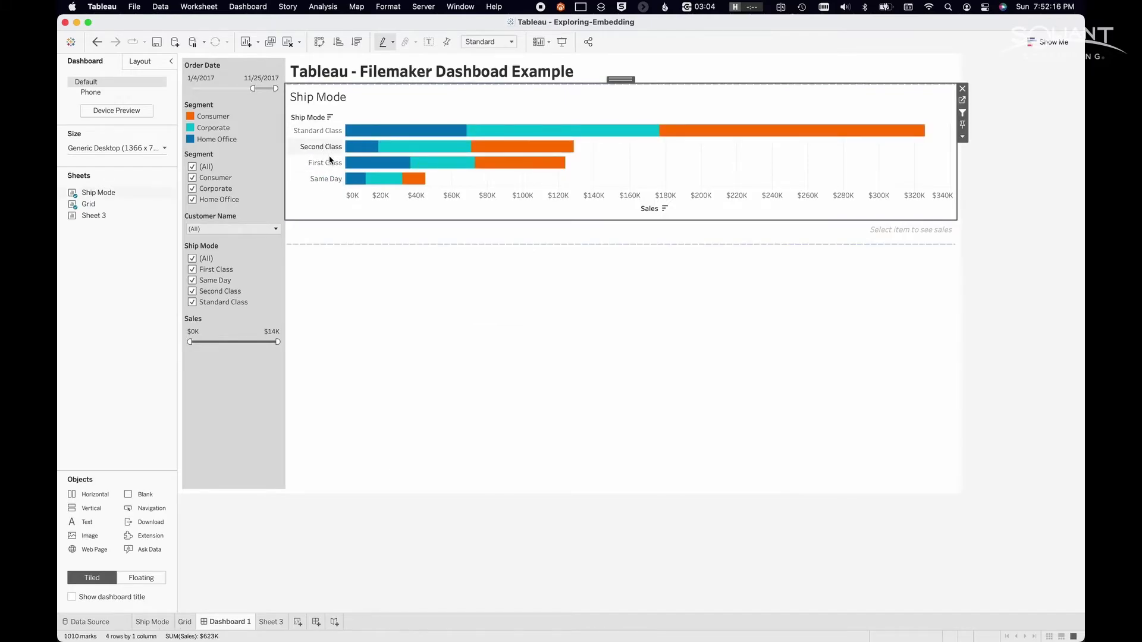
mouse_move(350, 132)
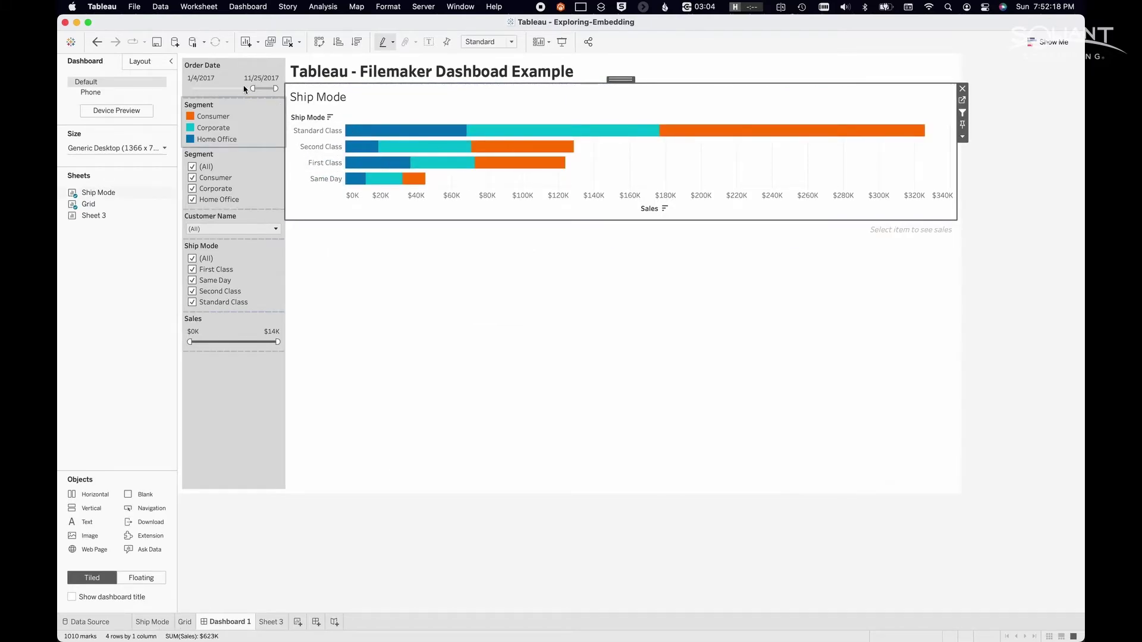
click(319, 178)
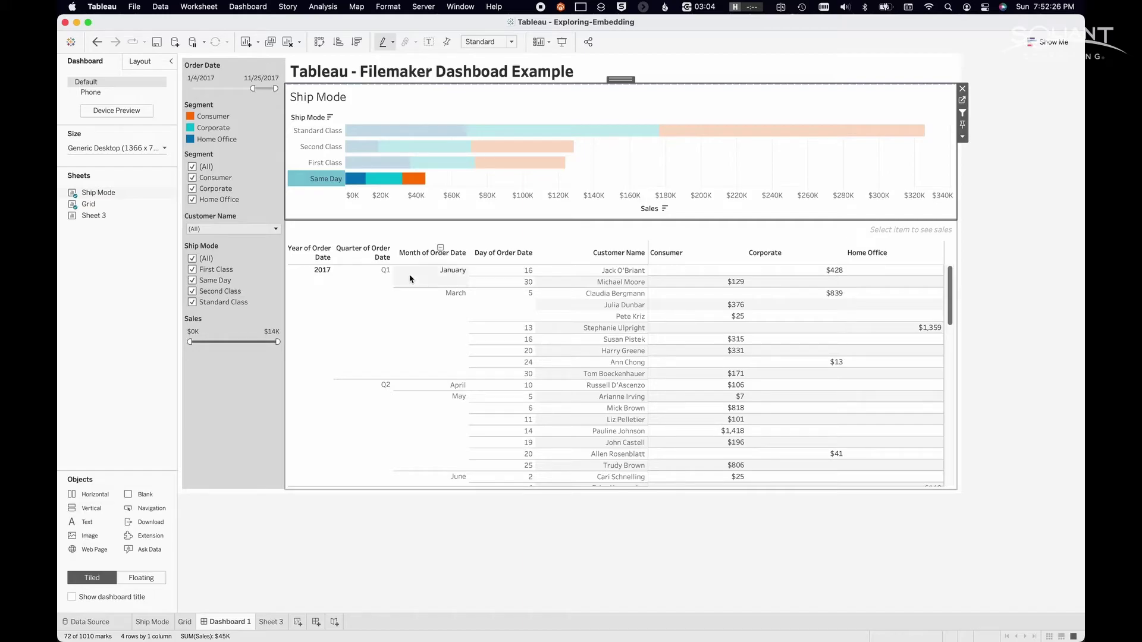
mouse_move(652, 375)
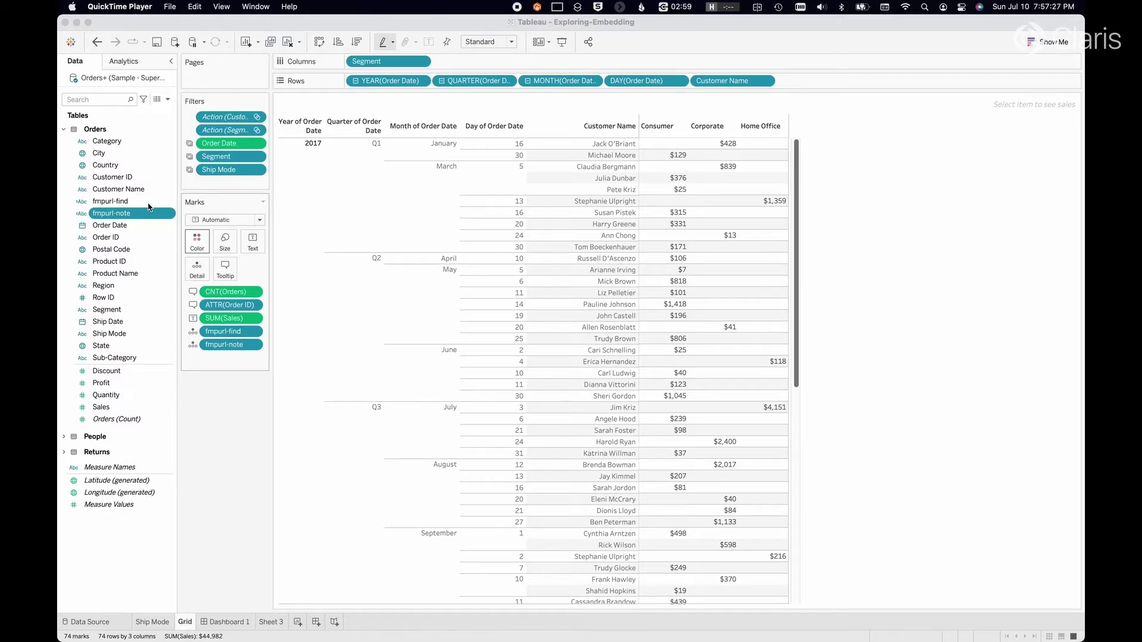
click(148, 202)
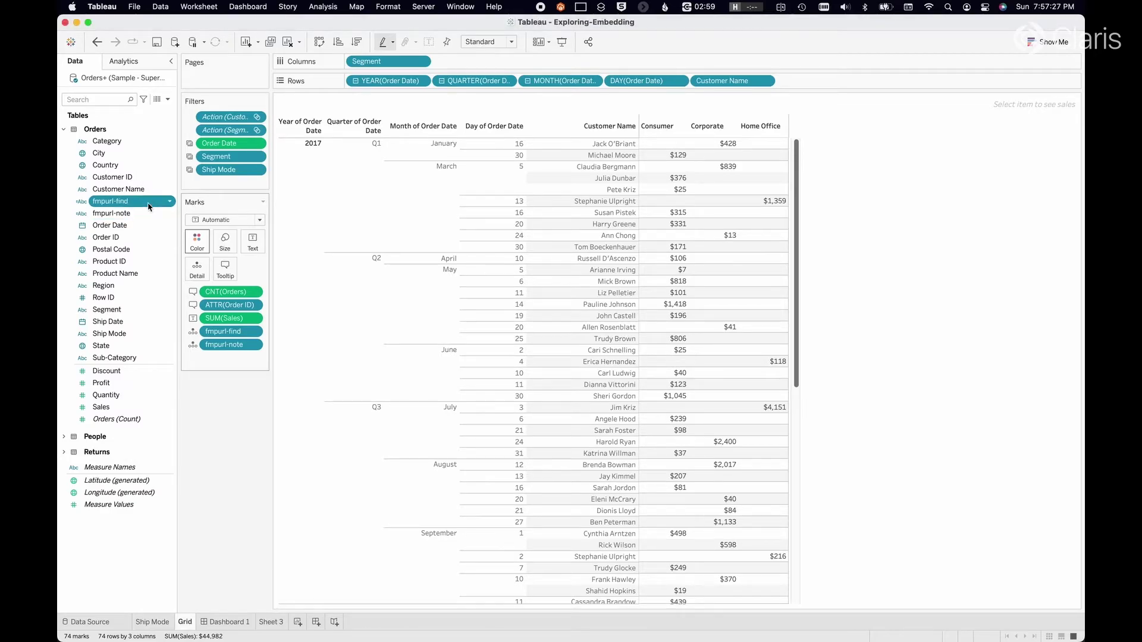
click(168, 99)
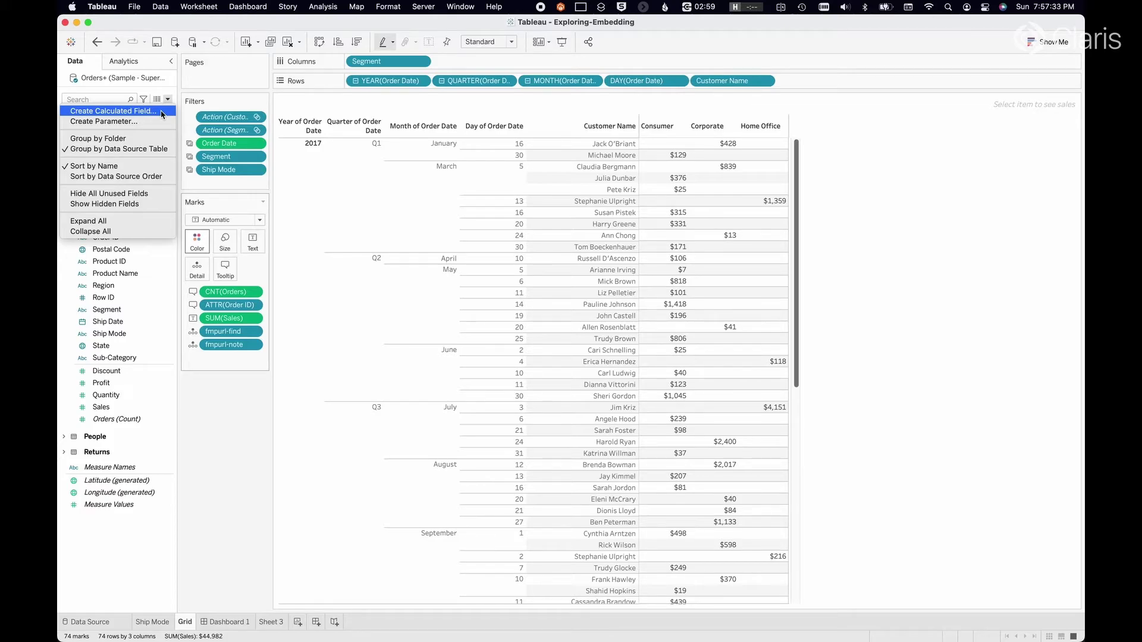
click(194, 100)
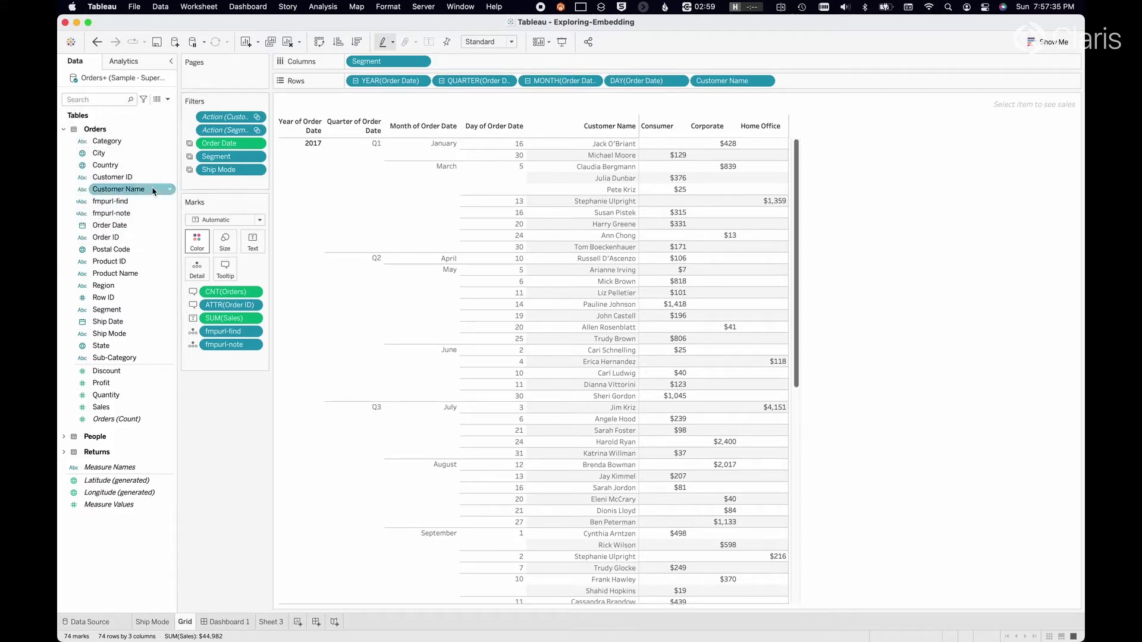
right_click(168, 203)
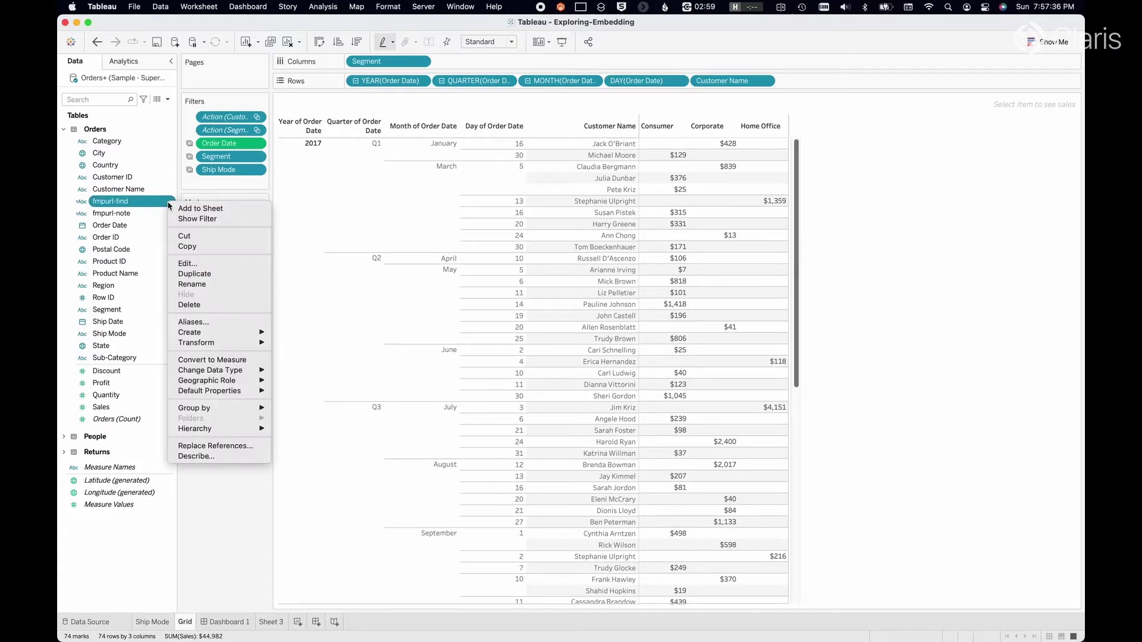
click(206, 265)
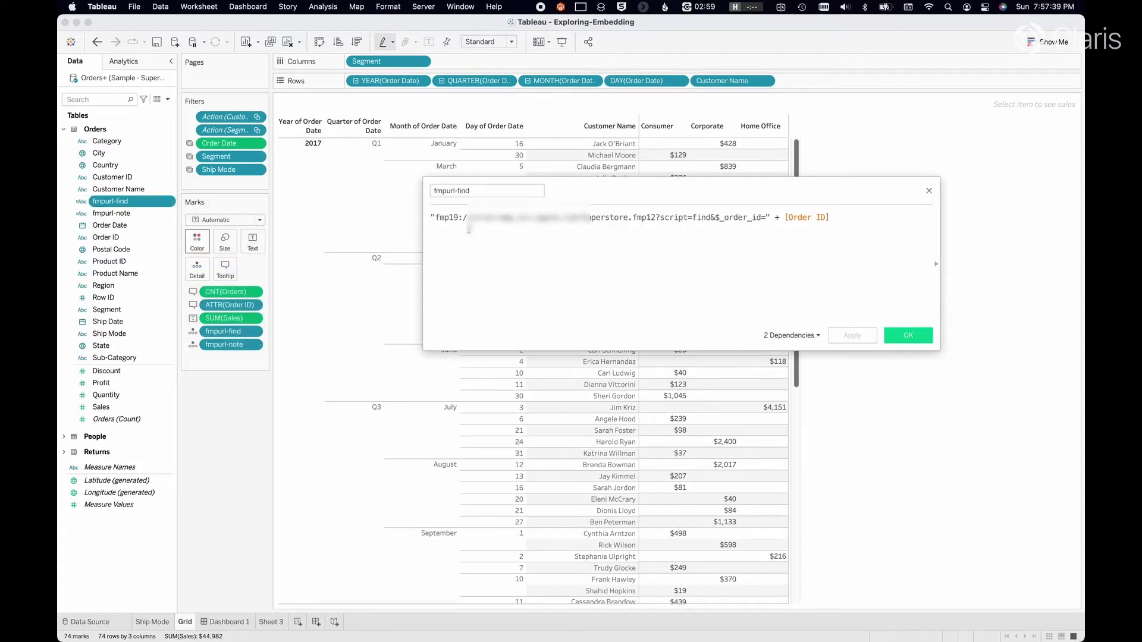
drag(436, 218, 713, 224)
click(702, 212)
double_click(700, 216)
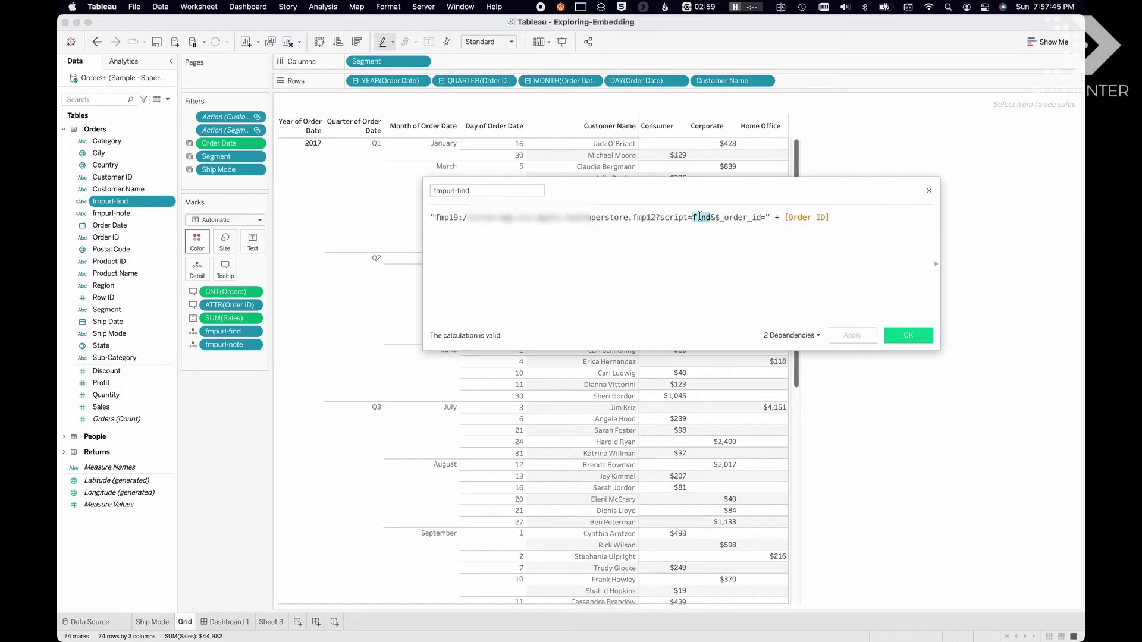
click(716, 218)
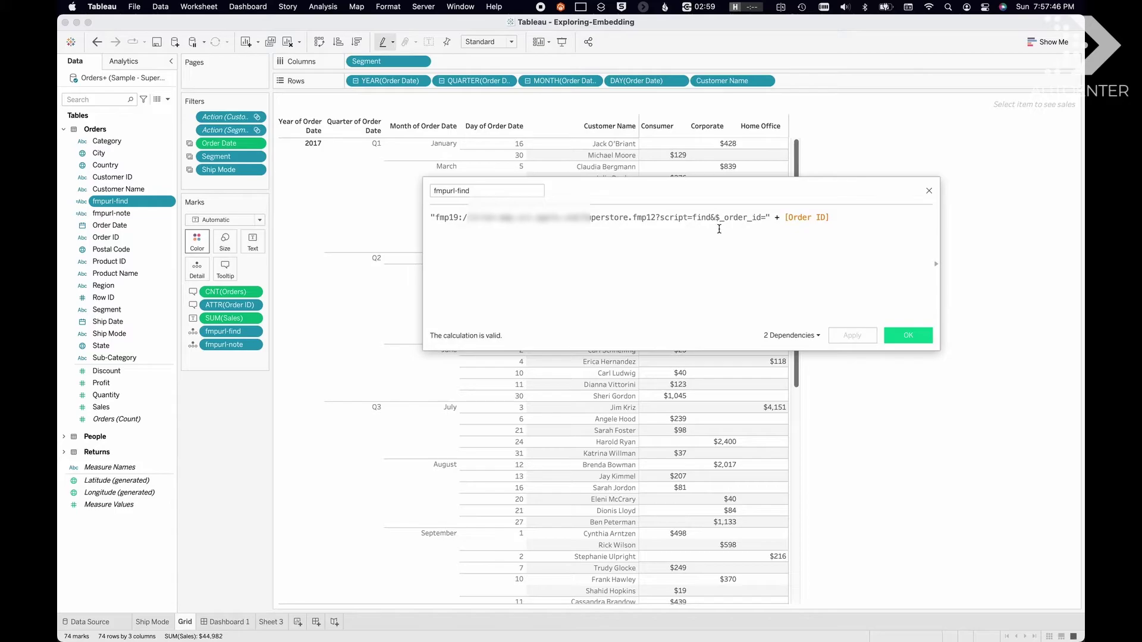
double_click(761, 218)
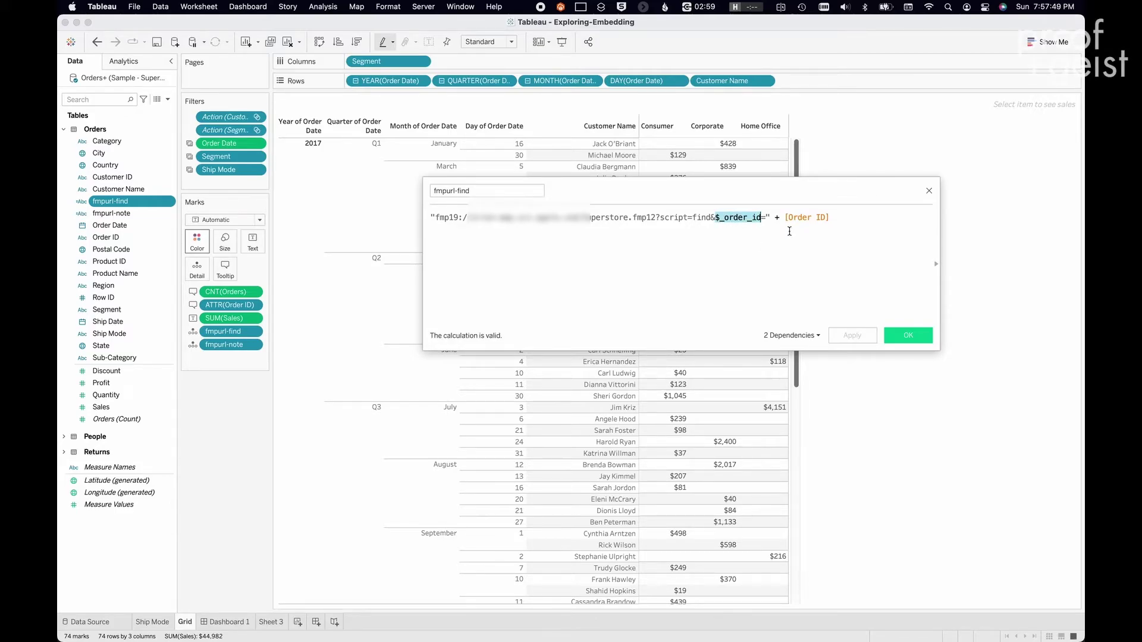
drag(786, 218, 848, 218)
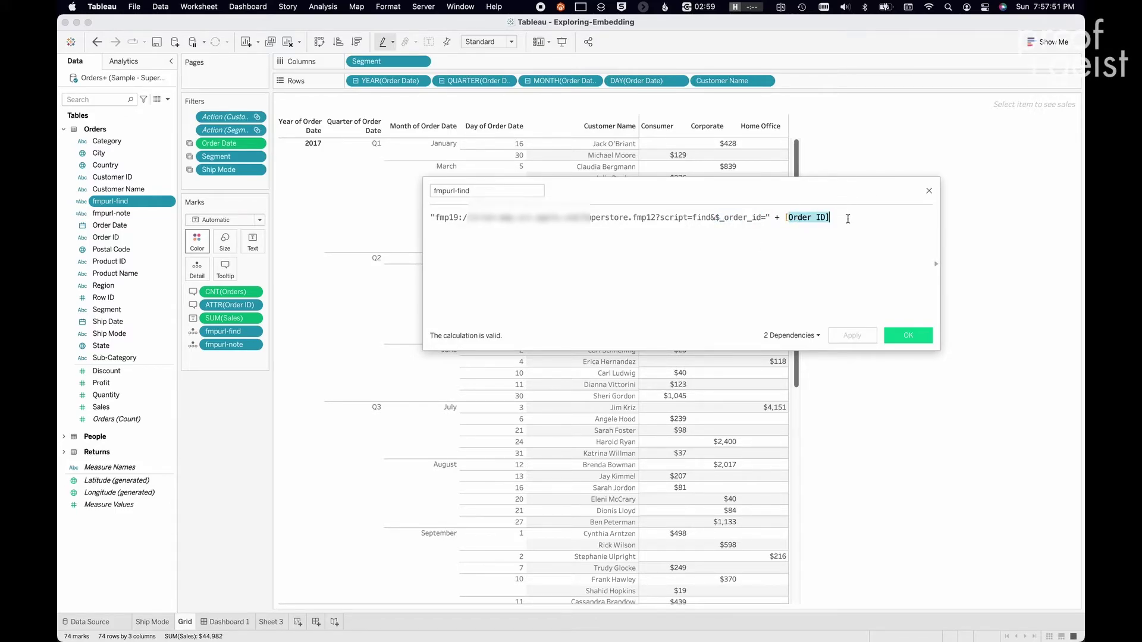
click(929, 192)
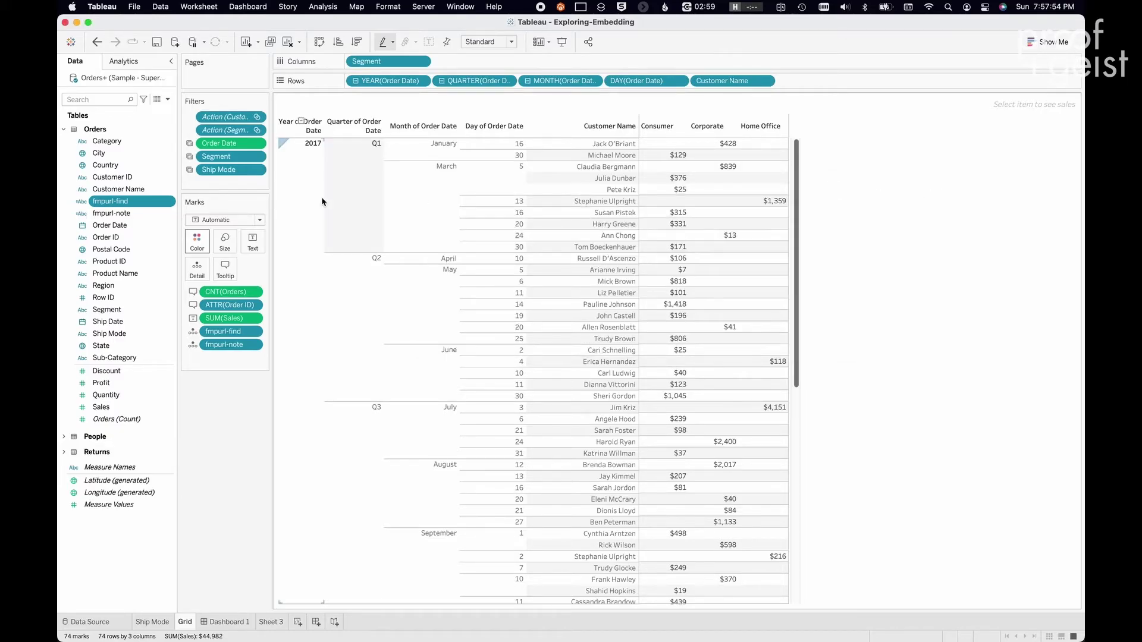
- Review the fmpurl-note calculation's formula without changes, then switch to FileMaker Pro
right_click(169, 213)
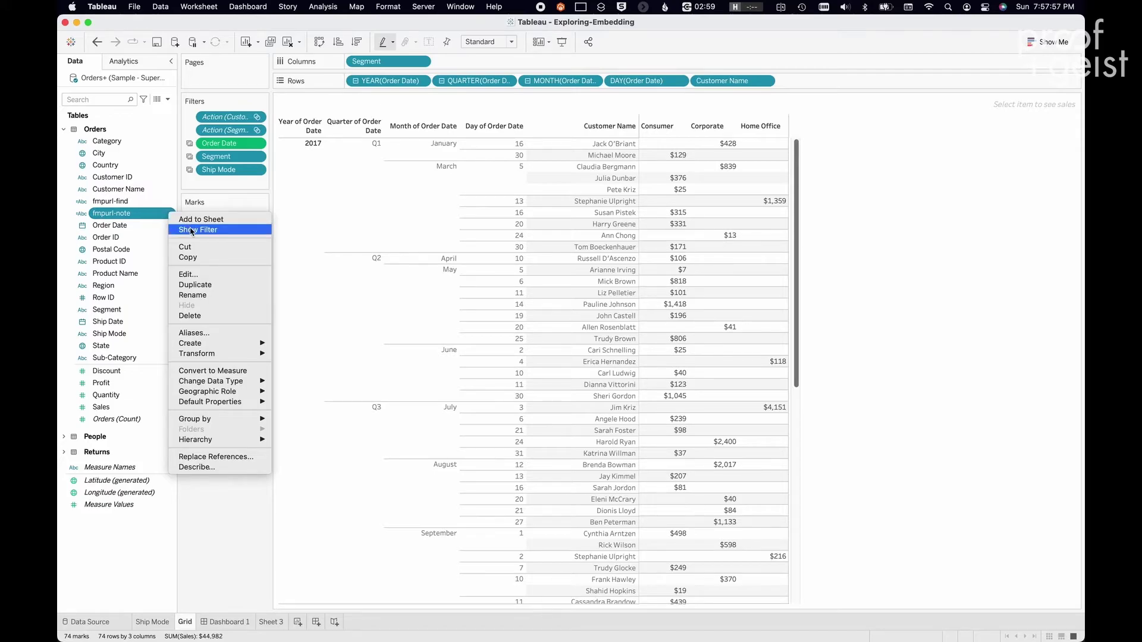
click(188, 274)
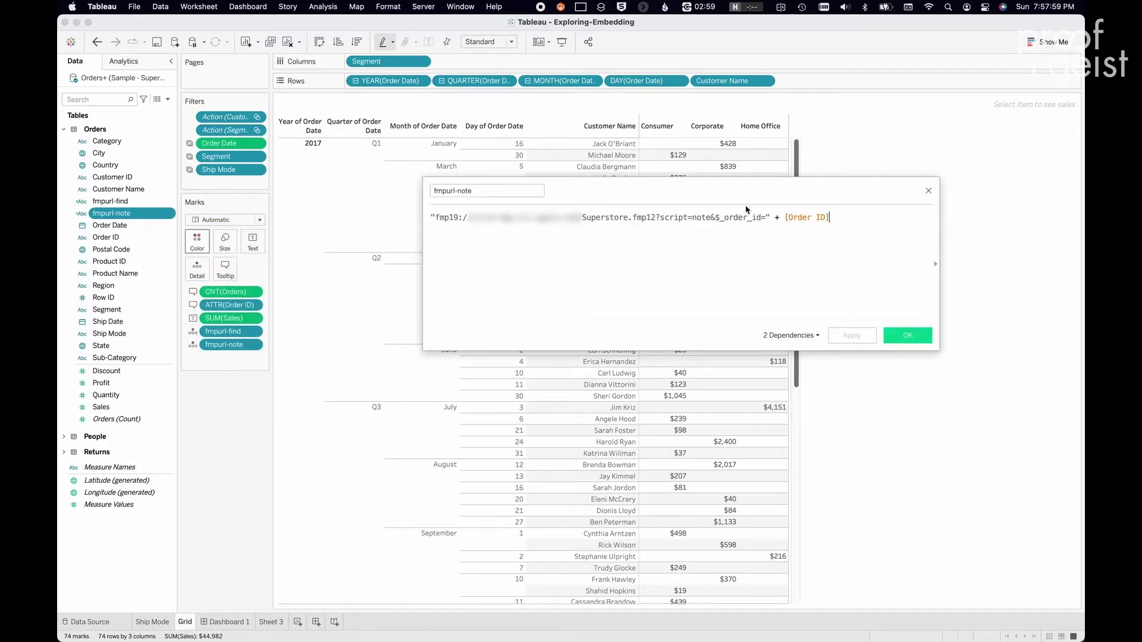
double_click(700, 218)
click(929, 191)
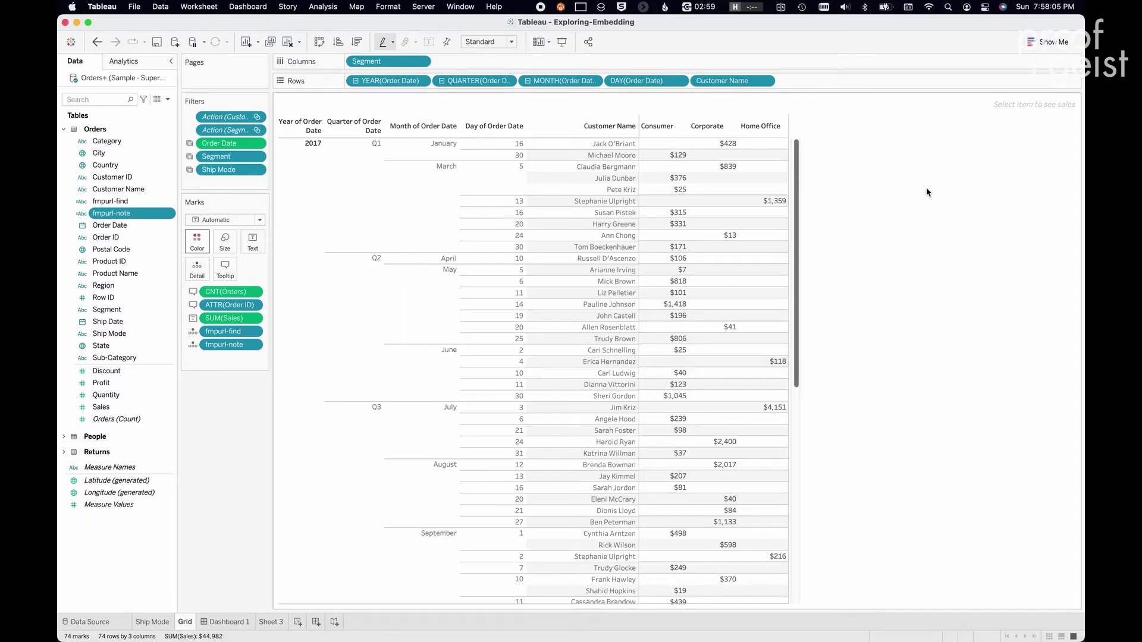
key(super+Tab)
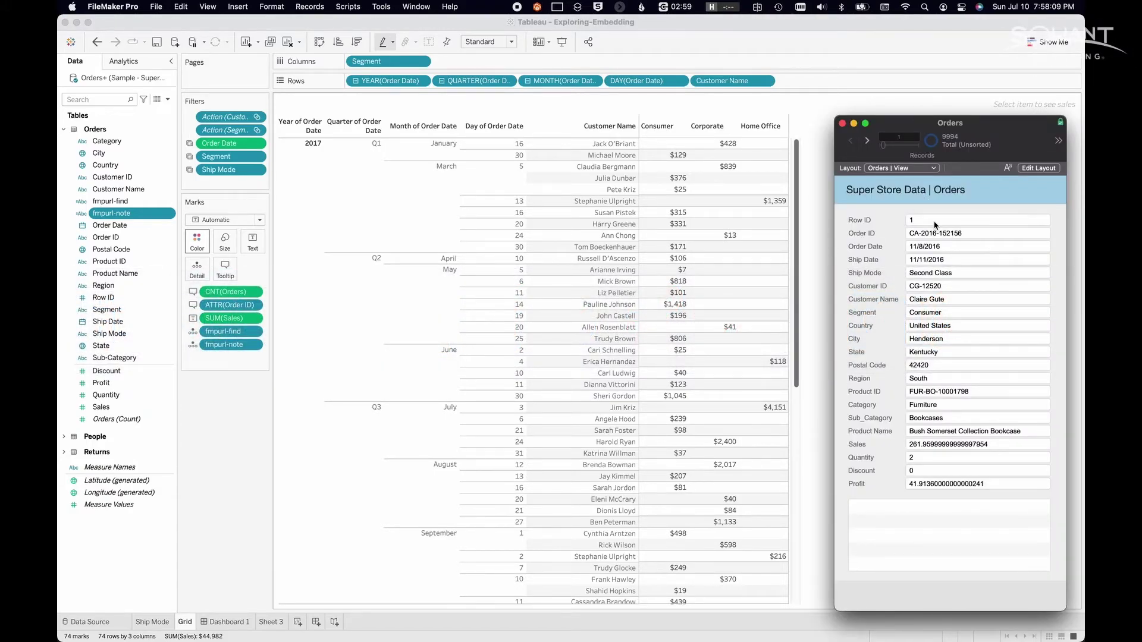
- Inspect the find script's Perform Find request on Order ID without changing it
key(super+shift+s)
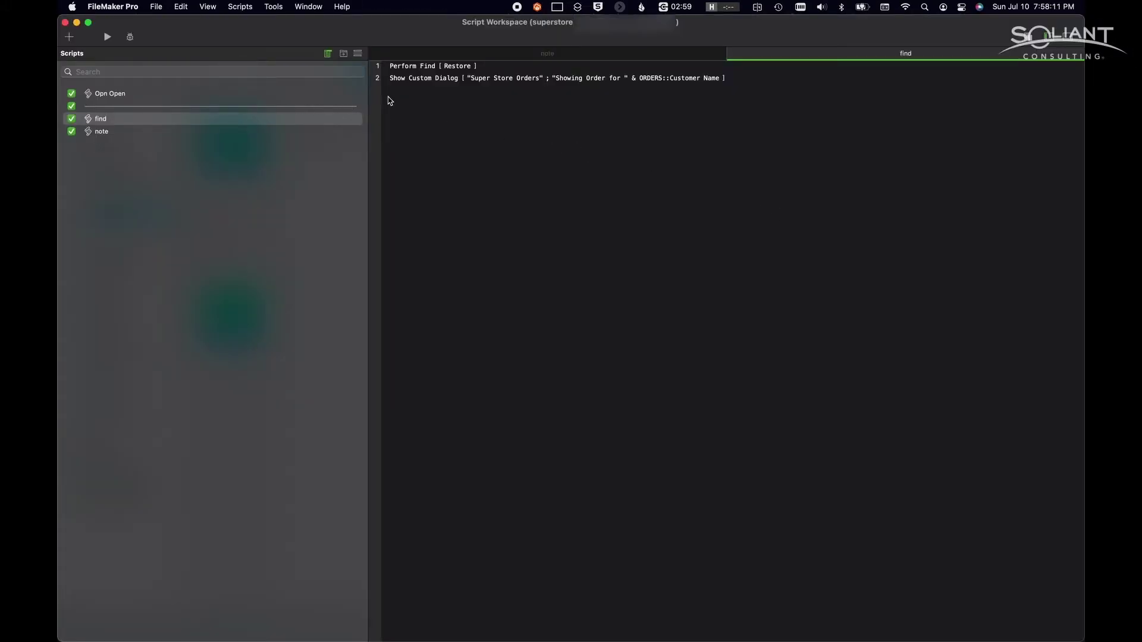
click(480, 69)
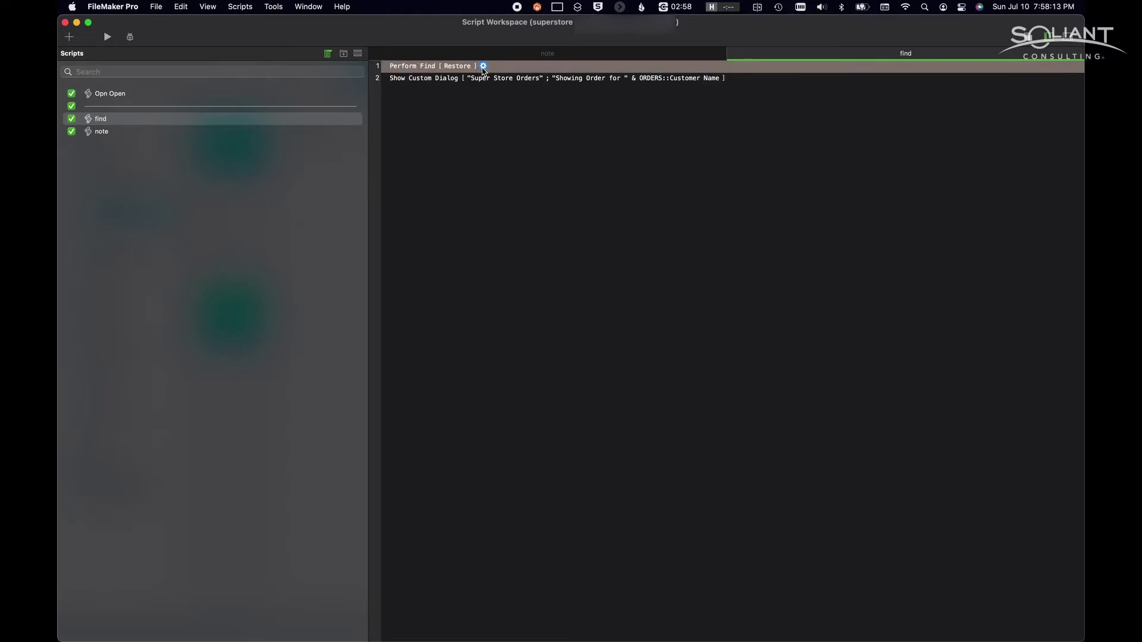
click(483, 66)
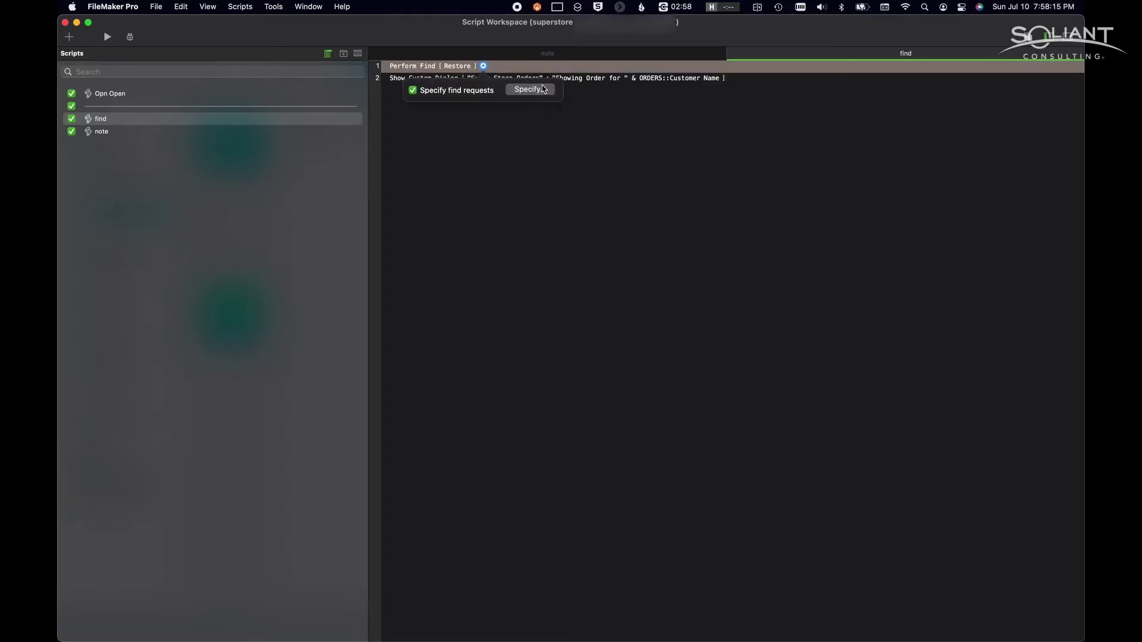
click(532, 89)
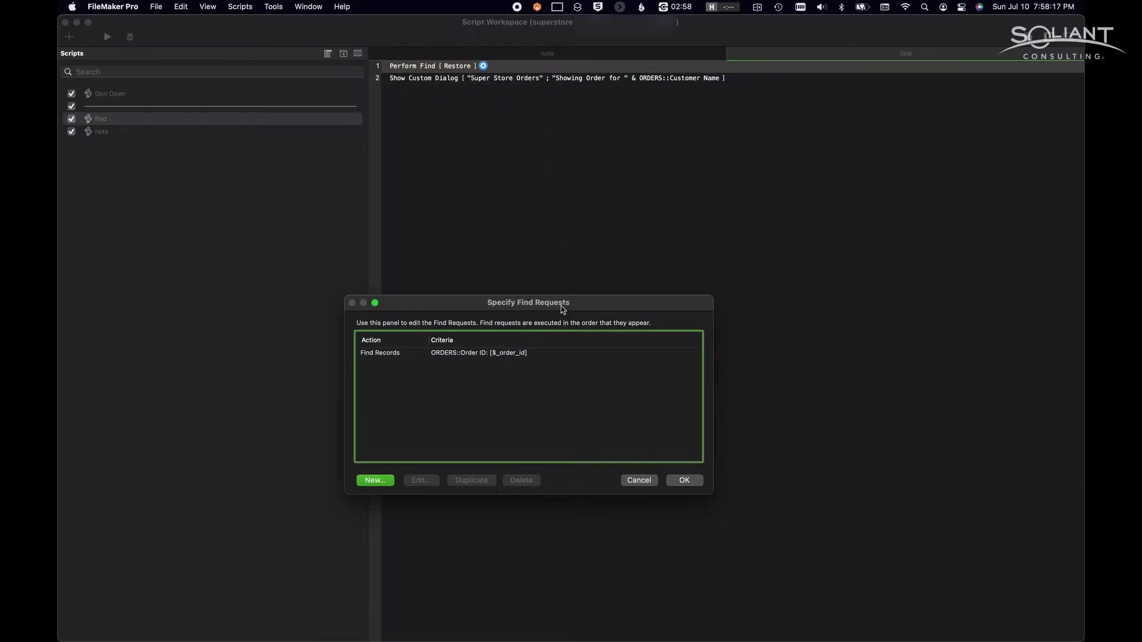
click(516, 353)
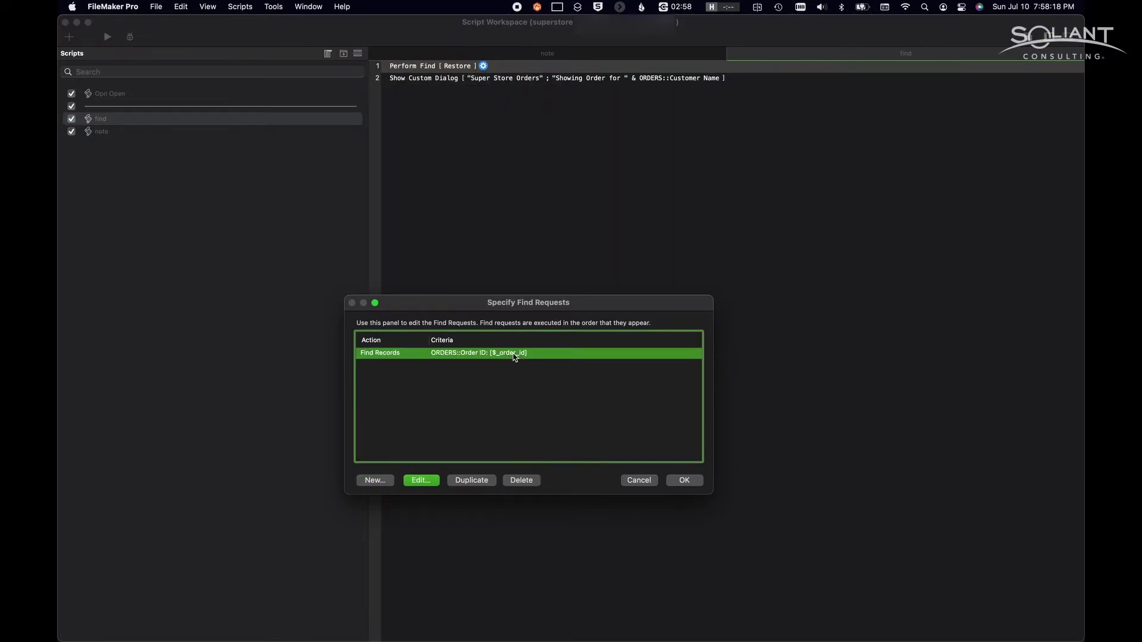
click(647, 480)
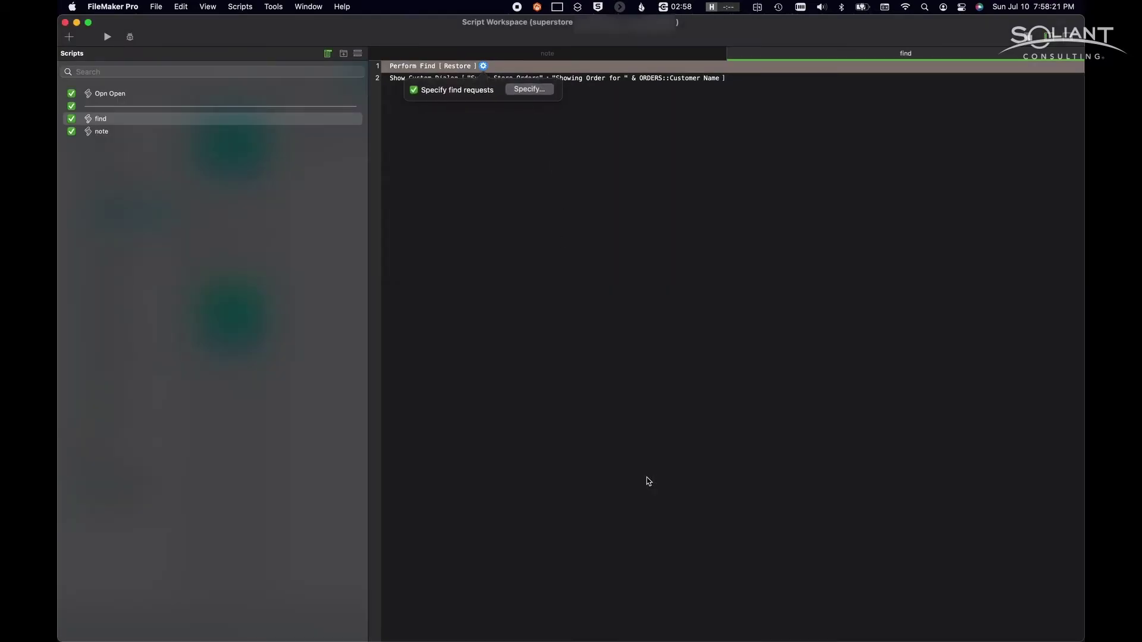
click(529, 180)
- Review the note script's New Window, New Record/Request and Set Field steps, then close Script Workspace
click(255, 131)
click(479, 70)
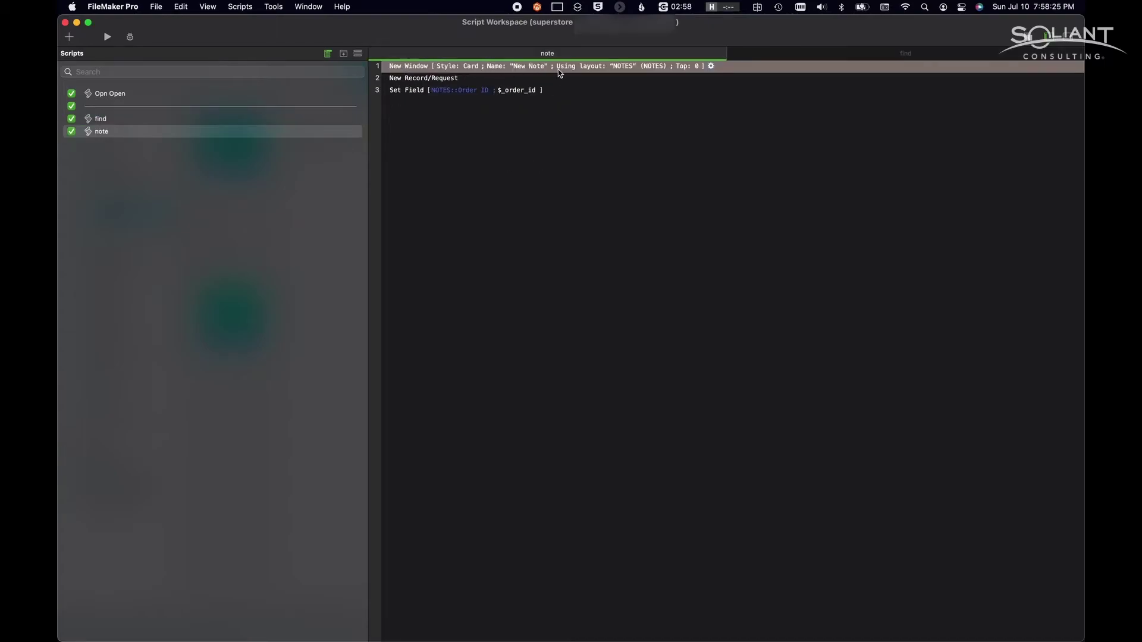
click(417, 79)
click(414, 95)
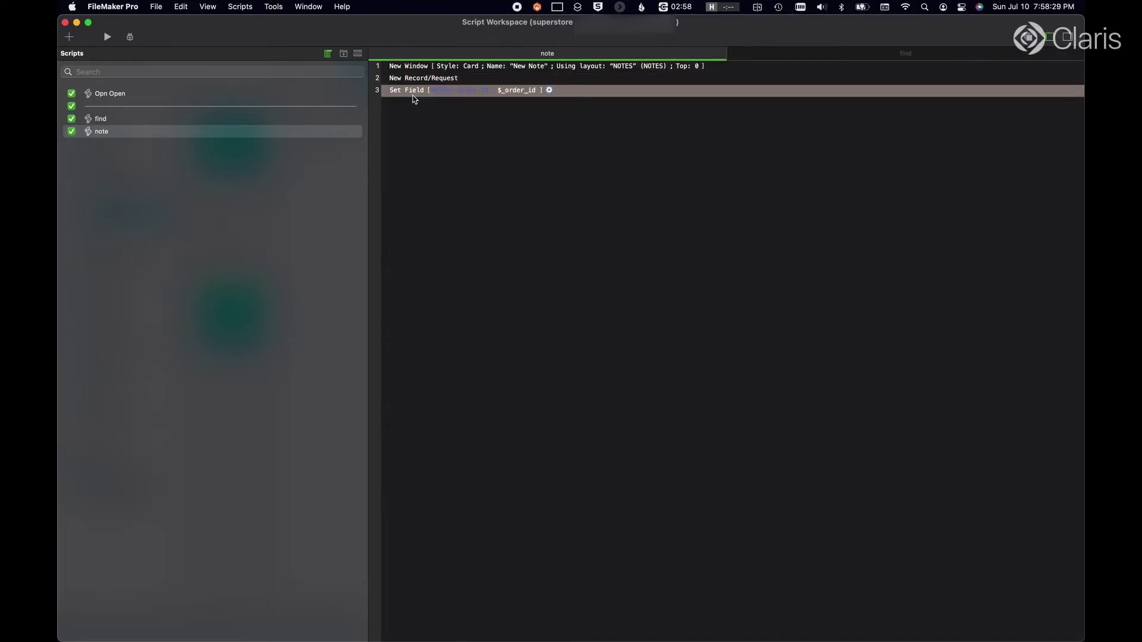
click(436, 115)
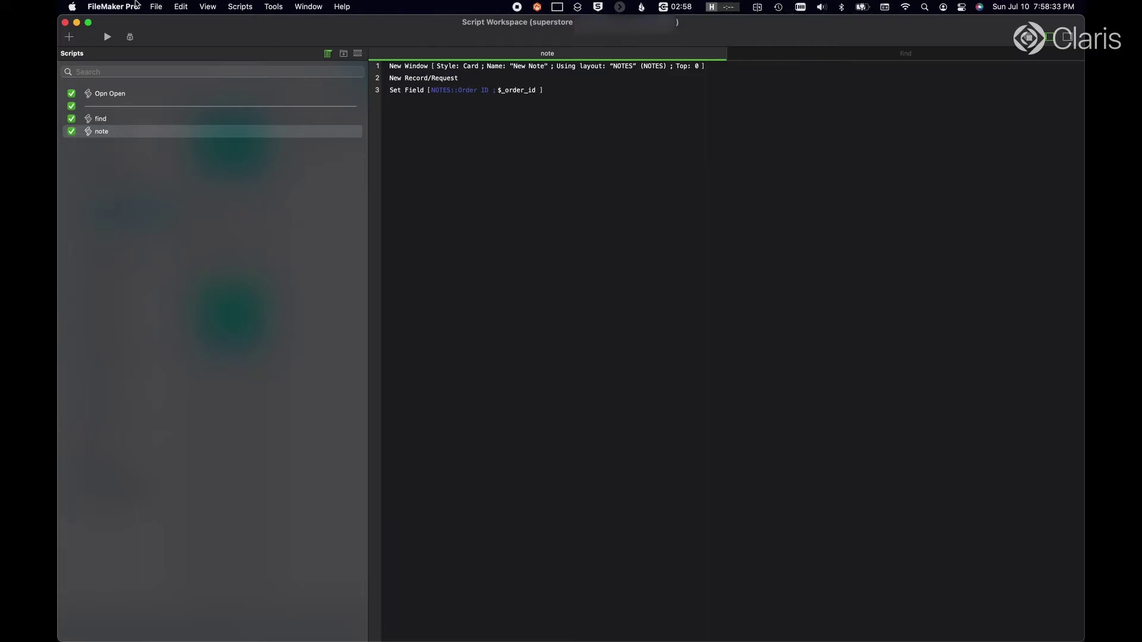
click(65, 23)
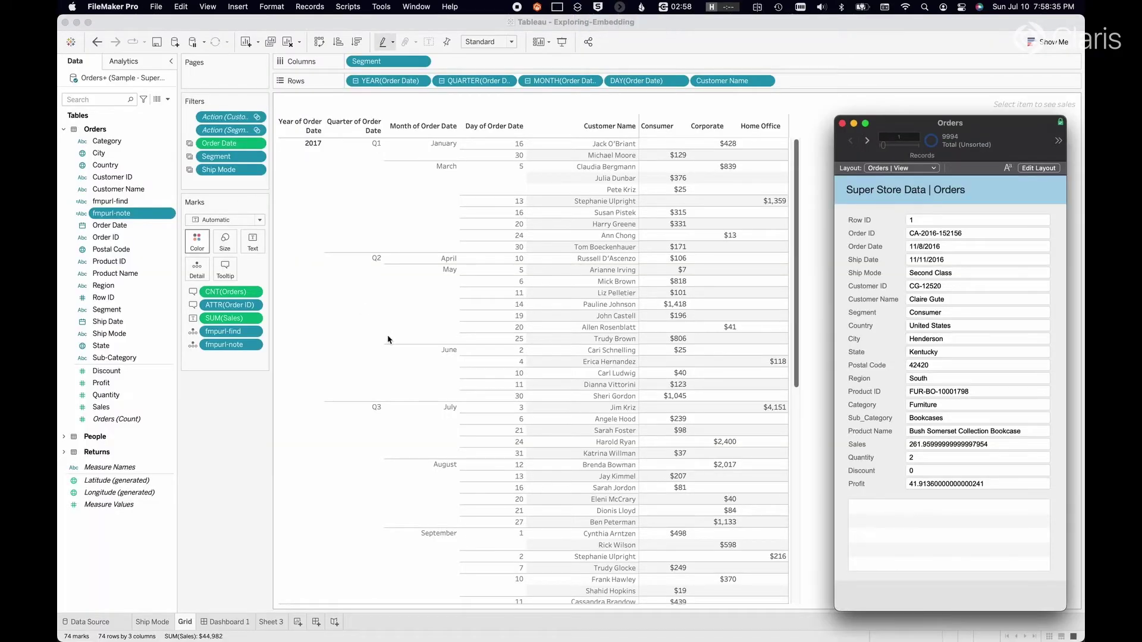
- Bring up Dashboard 1 in Tableau and open its Actions list, browsing the add-action choices
click(844, 48)
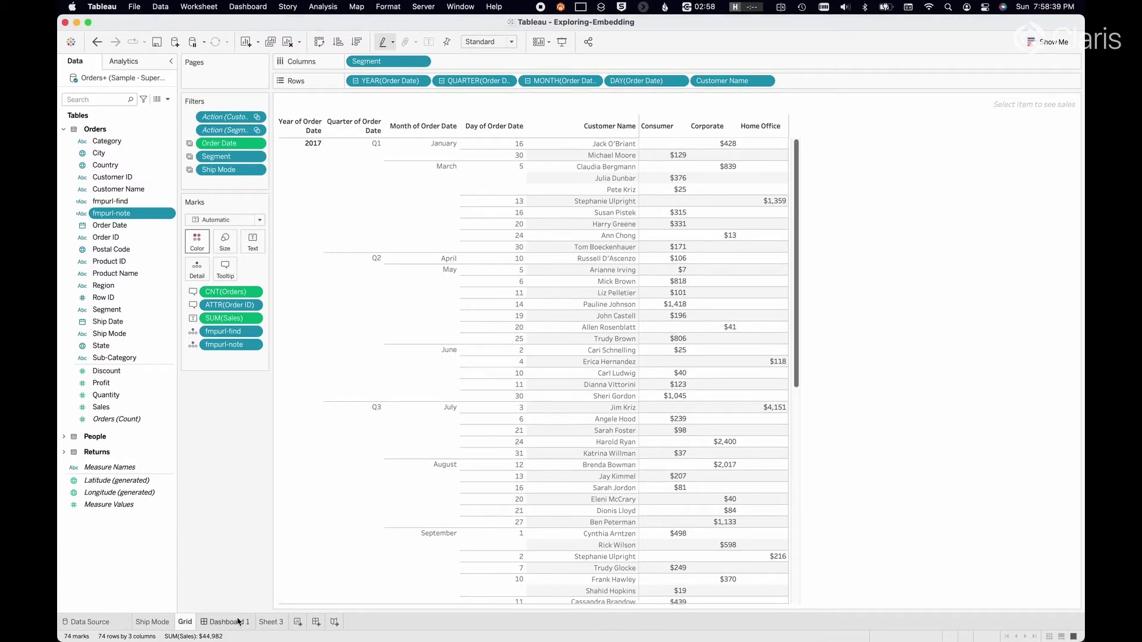
click(239, 622)
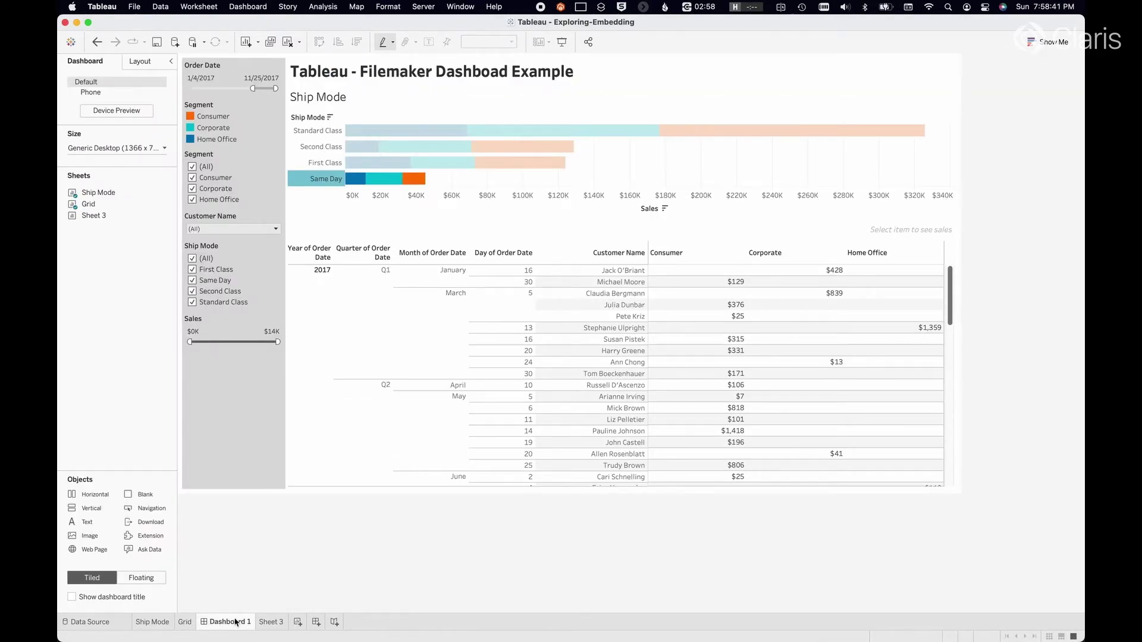
click(248, 6)
click(291, 218)
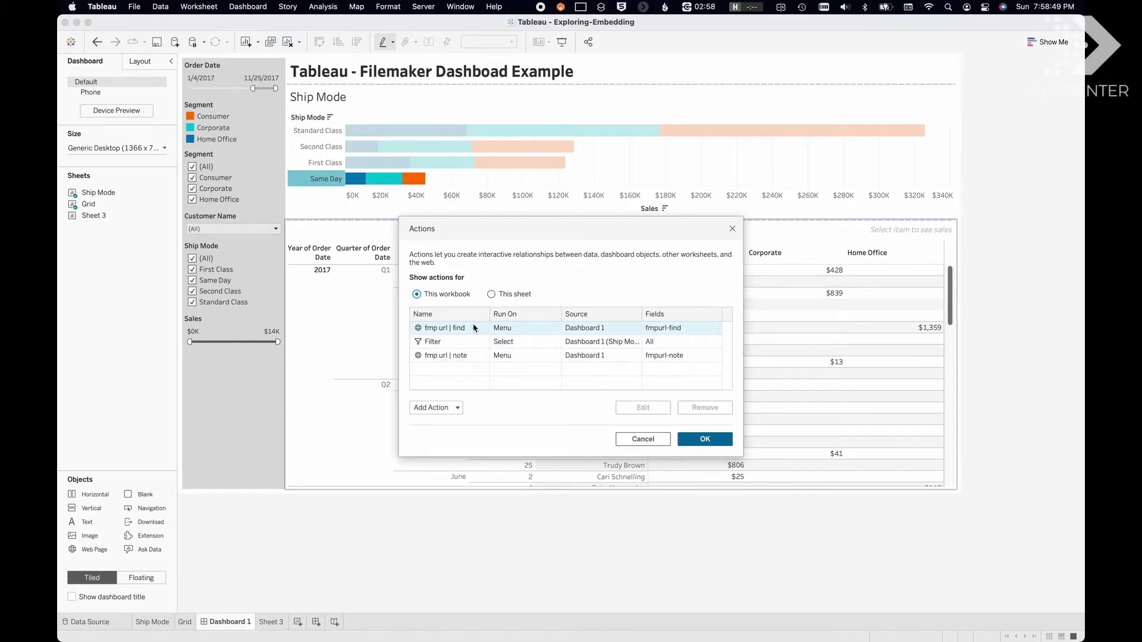
click(474, 356)
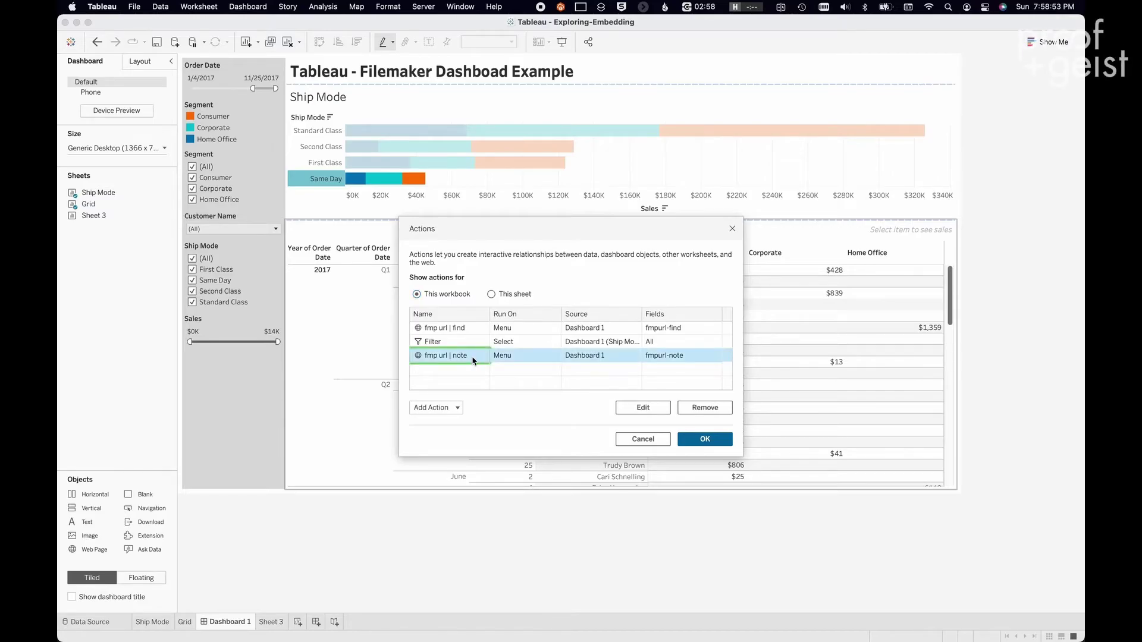
click(458, 407)
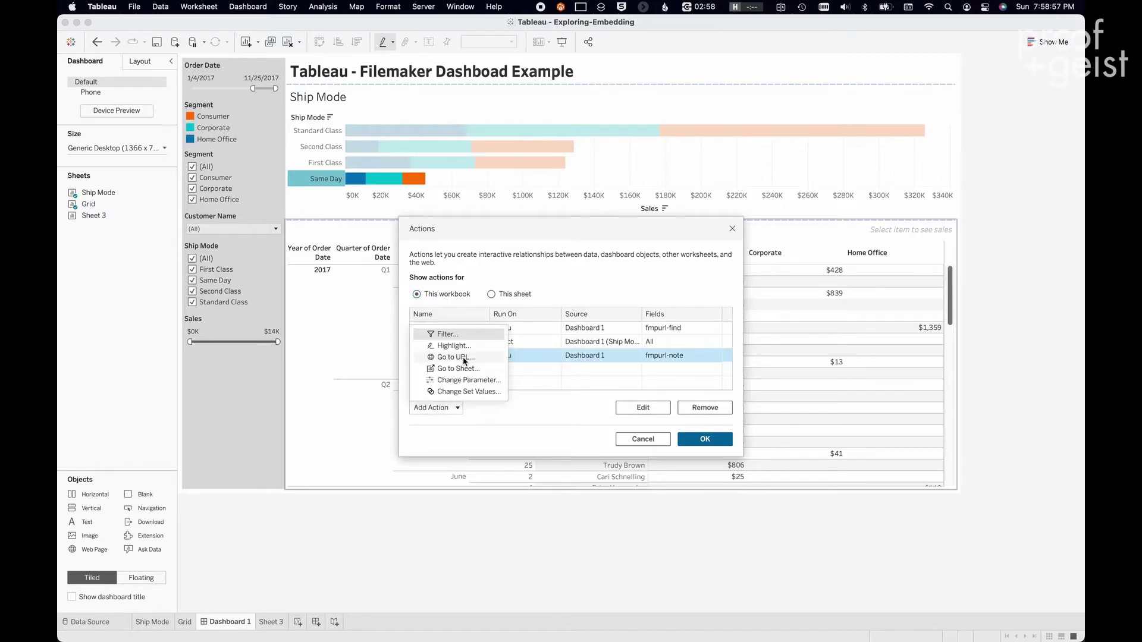
click(547, 406)
- Review the fmp url | find URL action's settings and field list, leaving it unchanged
click(490, 329)
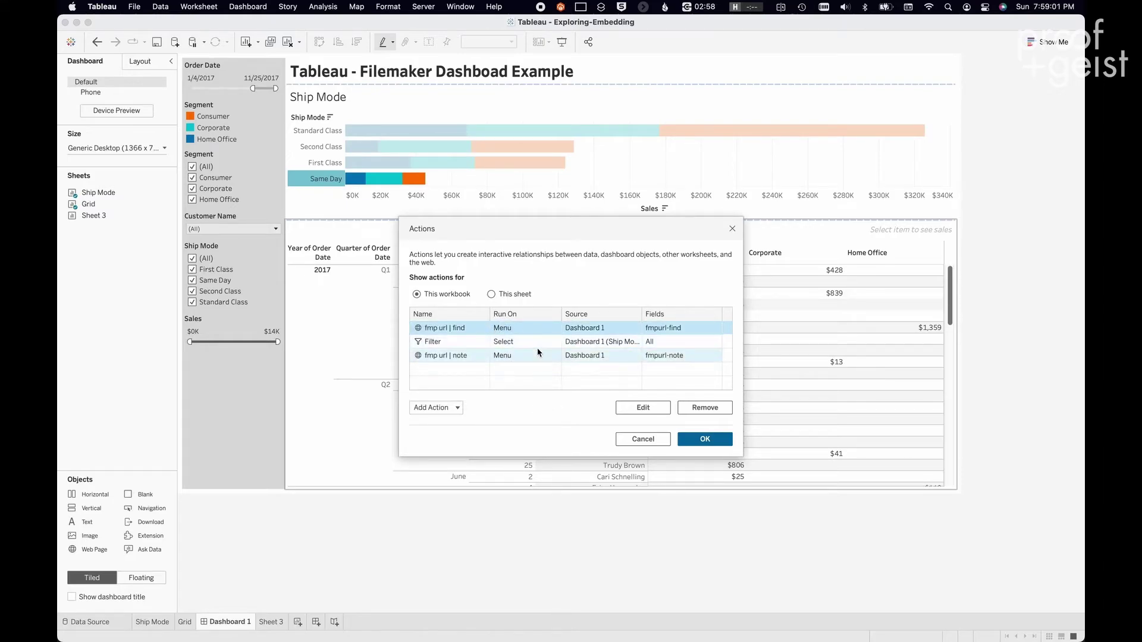
click(557, 329)
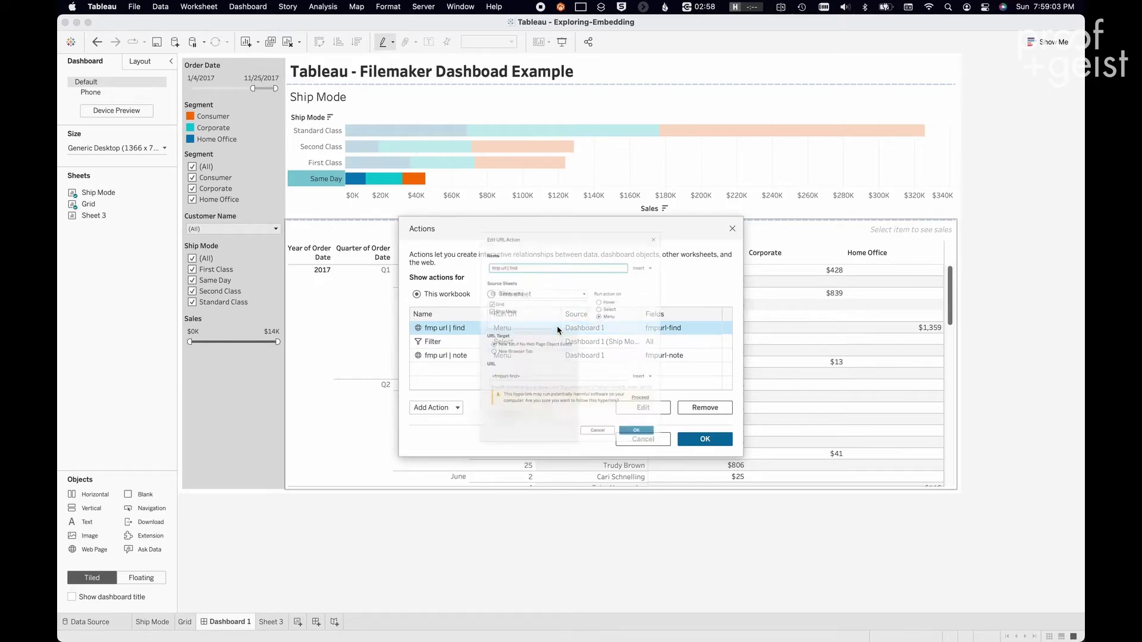
double_click(558, 329)
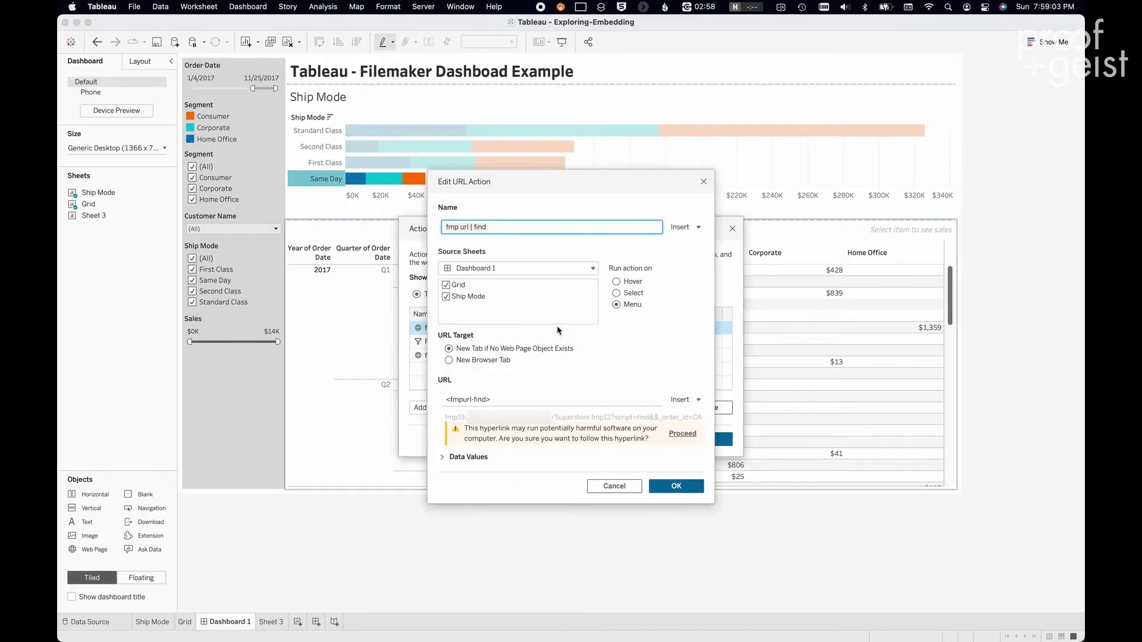
click(689, 400)
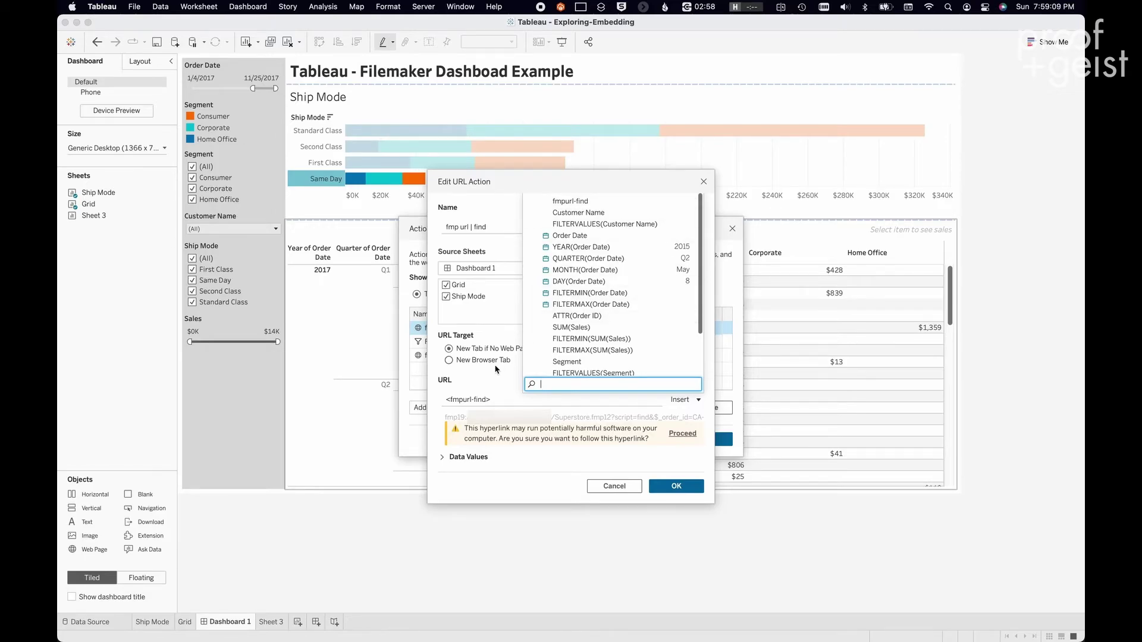
click(500, 401)
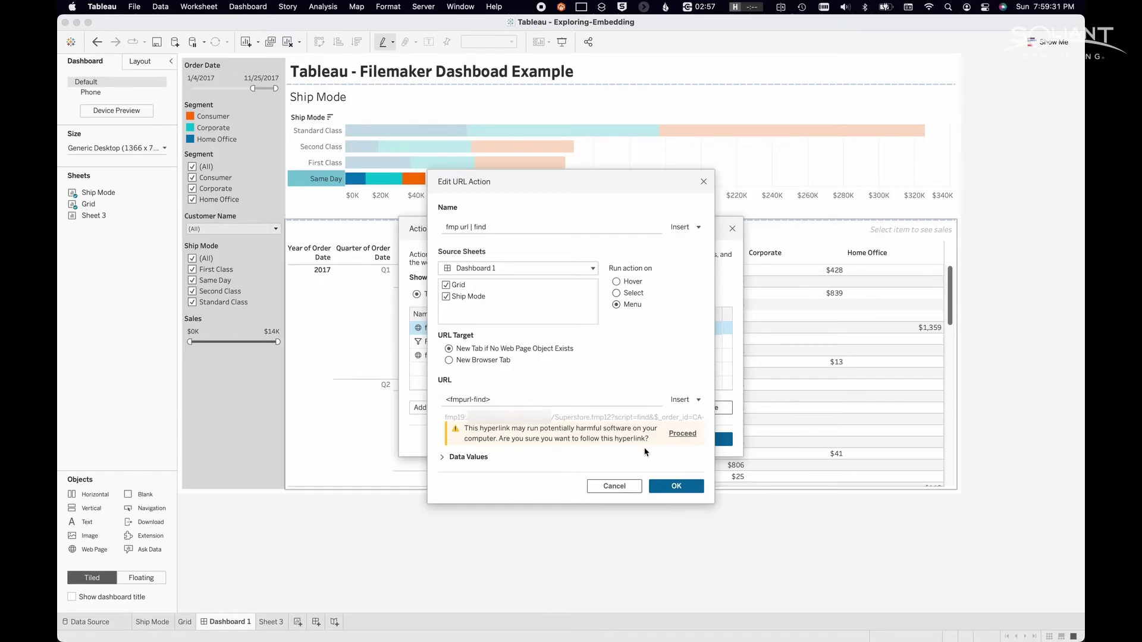
click(669, 489)
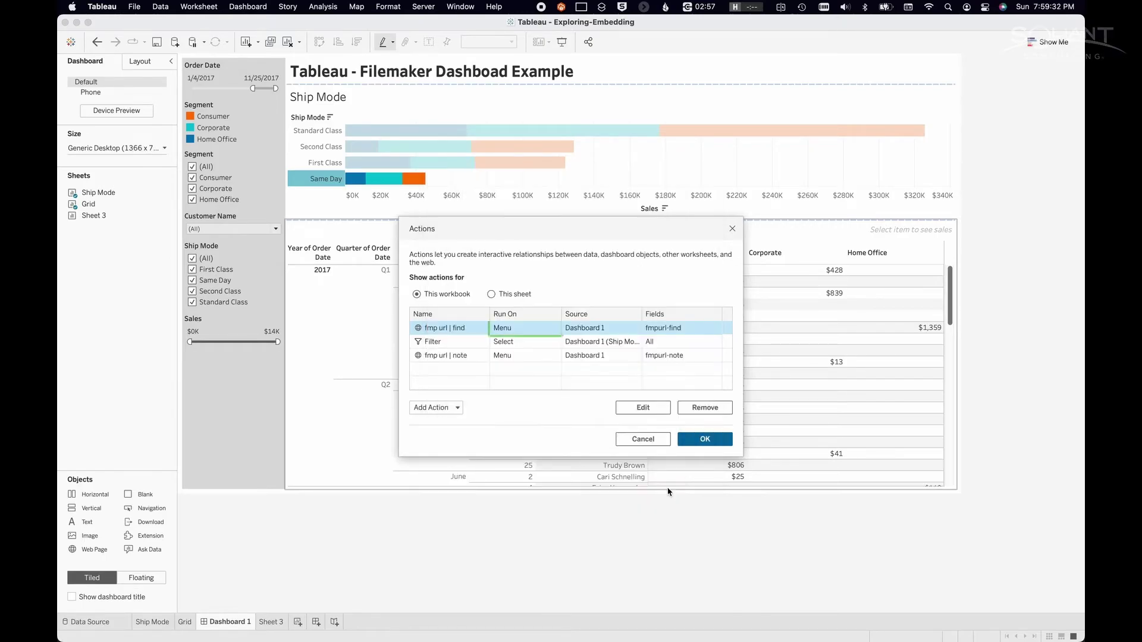
- Inspect the Ship Mode-to-Grid Filter action and close the Actions dialog
click(530, 360)
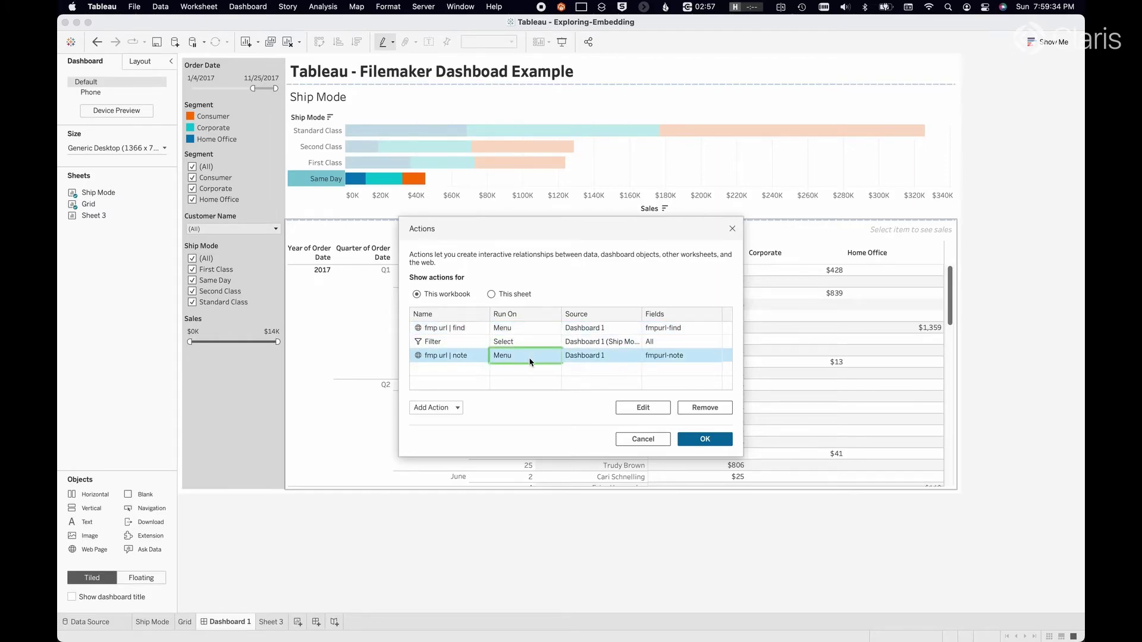
click(476, 342)
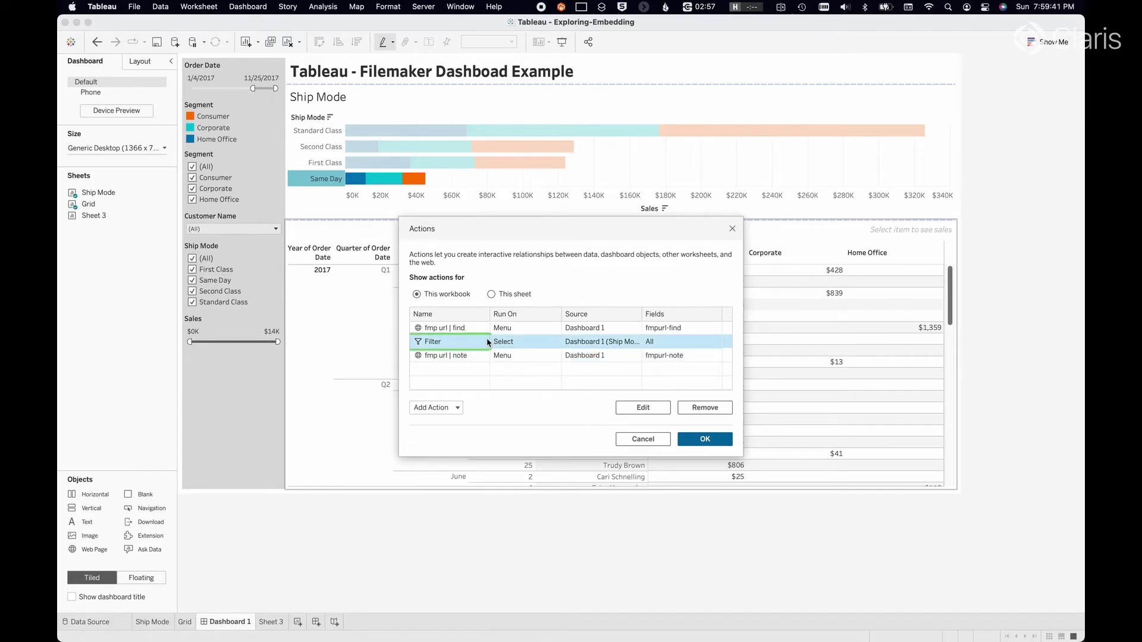
double_click(488, 343)
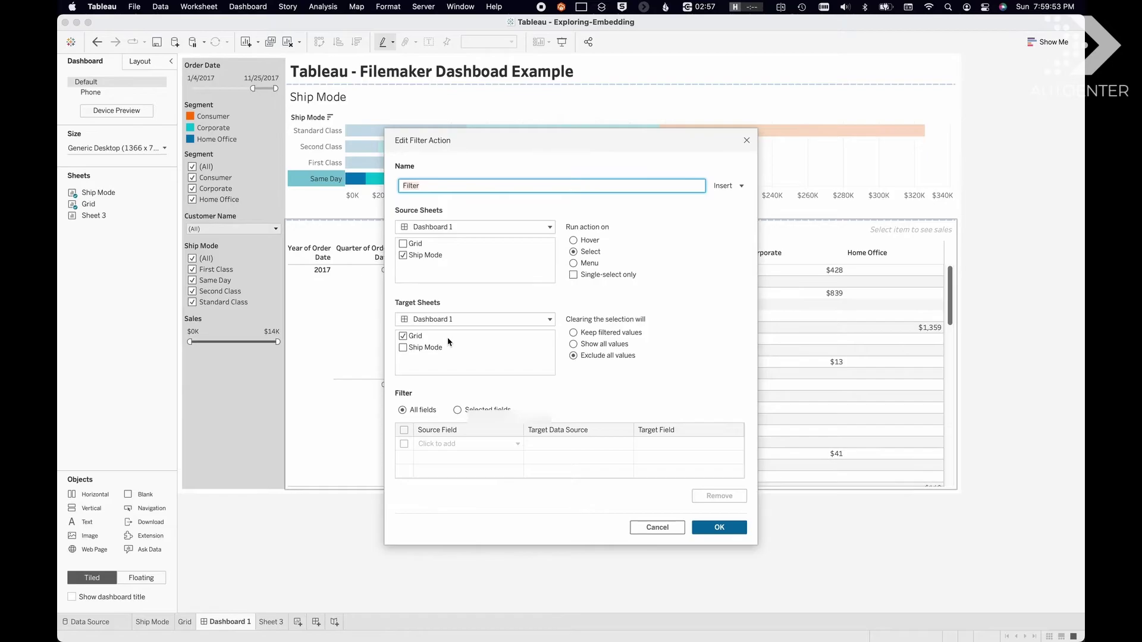
click(719, 528)
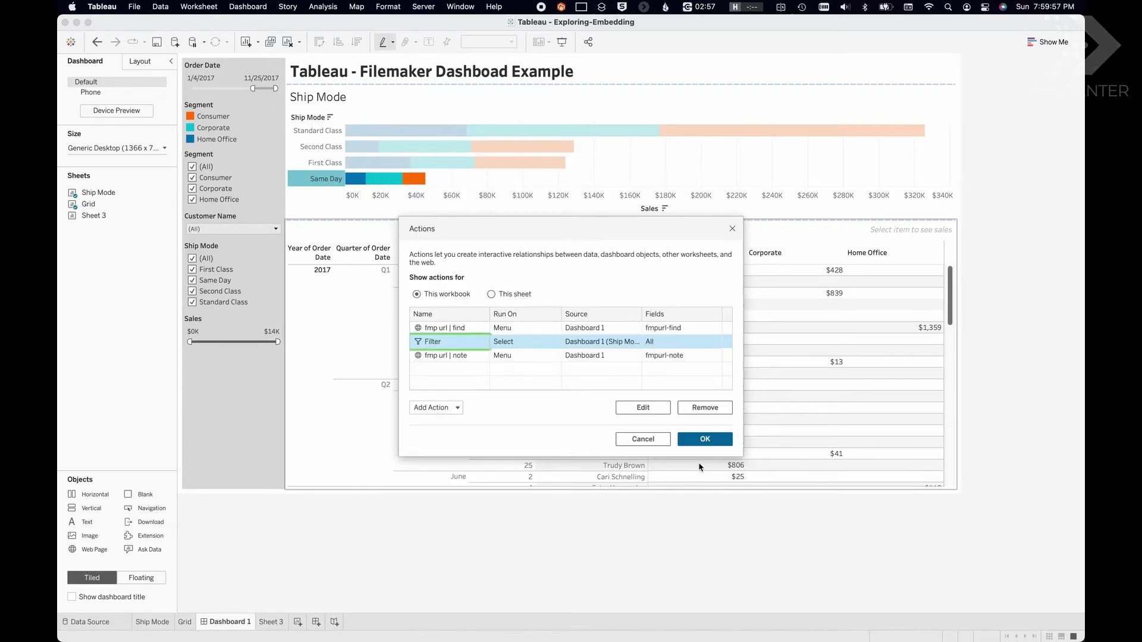
click(699, 442)
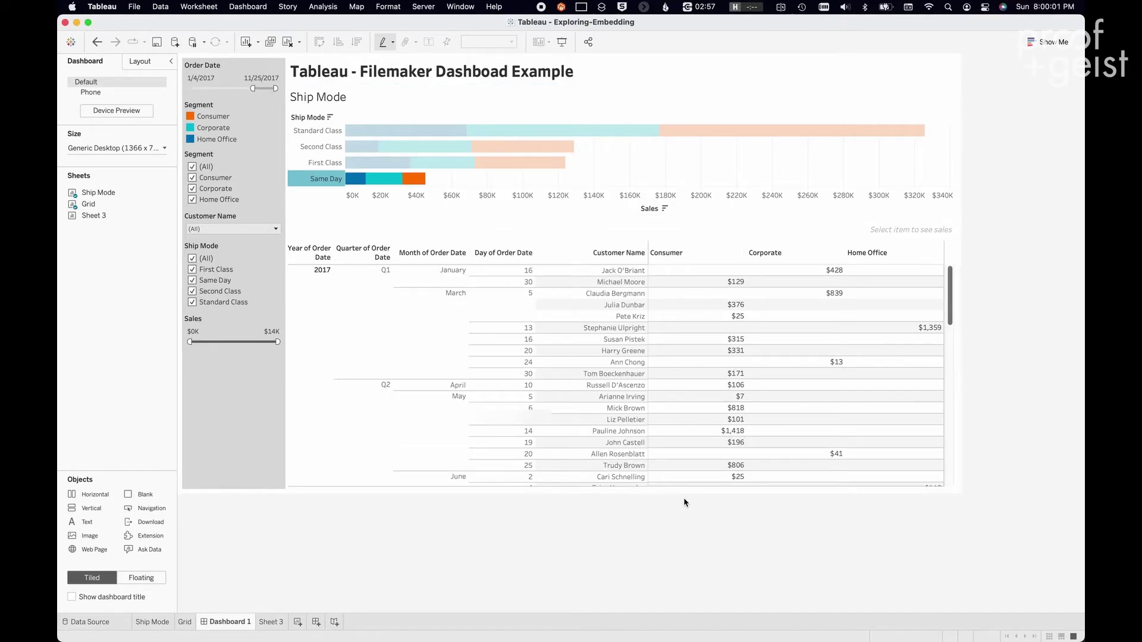
- Test the fmp url | find action from the $315 Consumer grid mark, then open the Server menu
click(726, 340)
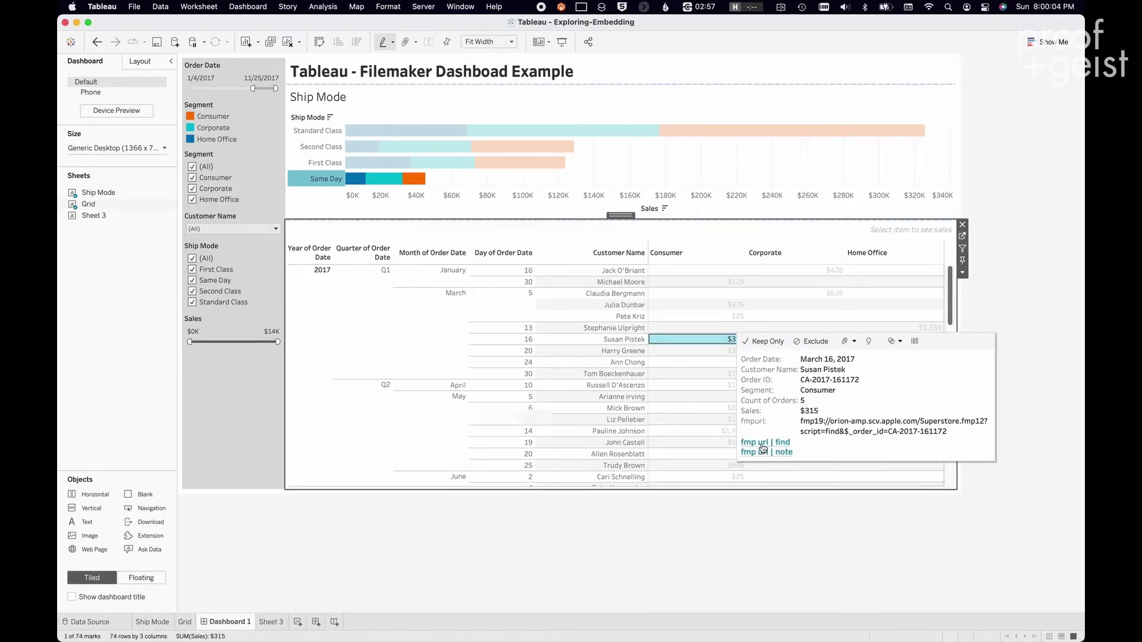
click(754, 444)
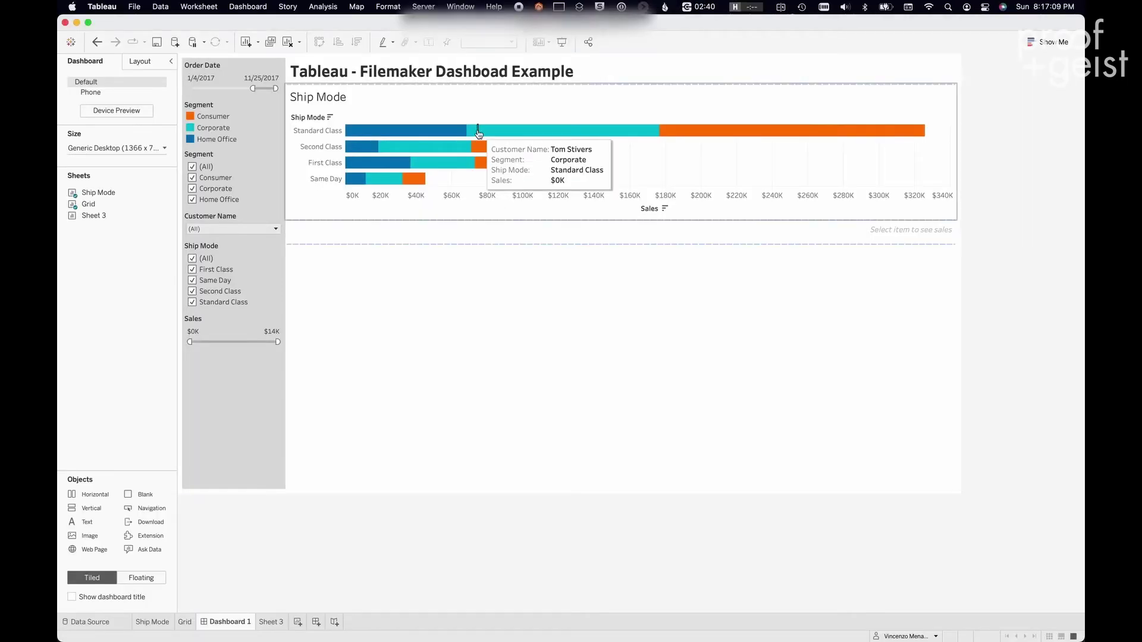
click(424, 6)
mouse_move(450, 27)
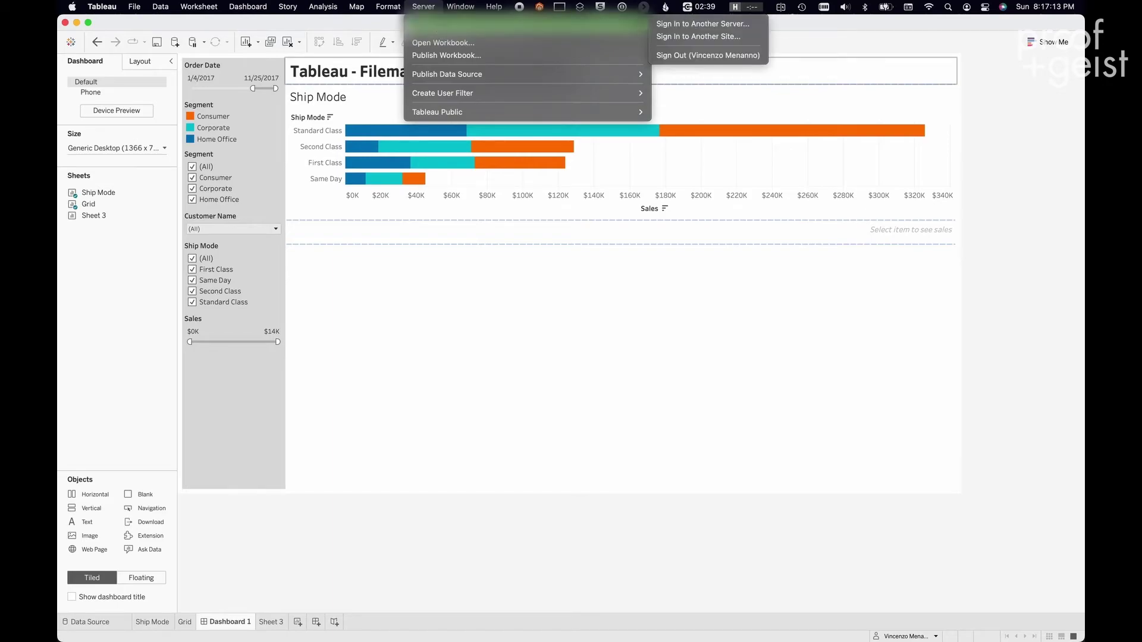
- Publish the workbook to Tableau Server as 'Embedded Dashboards 2' with only Dashboard 1 included
click(440, 56)
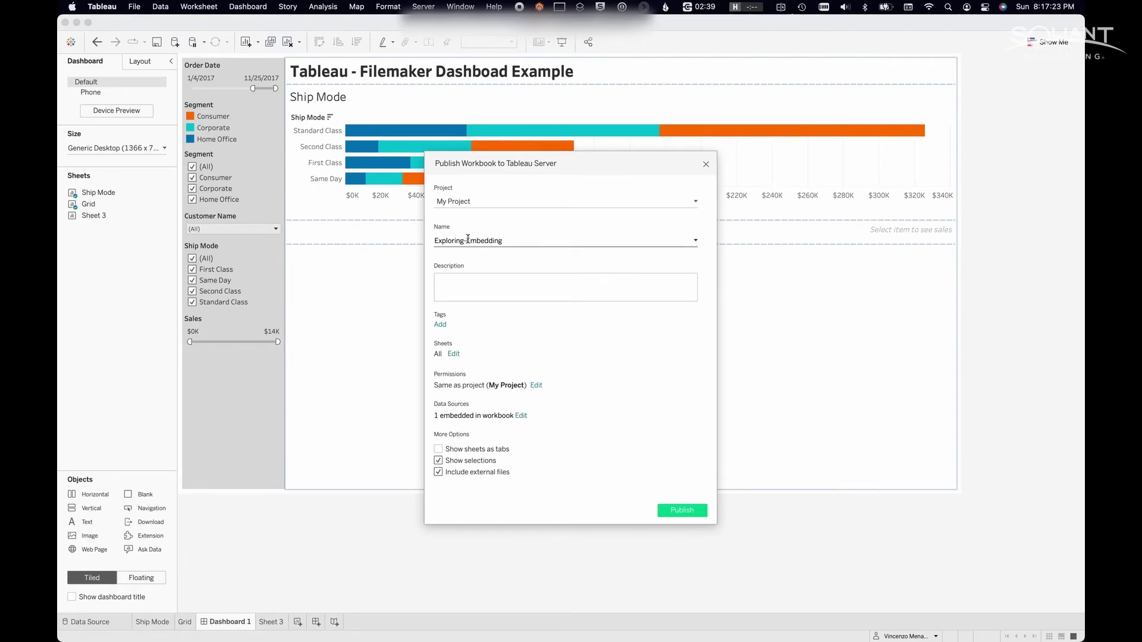
click(469, 240)
key(BackSpace)
key(BackSpace)
key(BackSpace)
key(BackSpace)
key(BackSpace)
key(BackSpace)
key(BackSpace)
key(BackSpace)
key(BackSpace)
key(BackSpace)
text(oards 2)
click(454, 355)
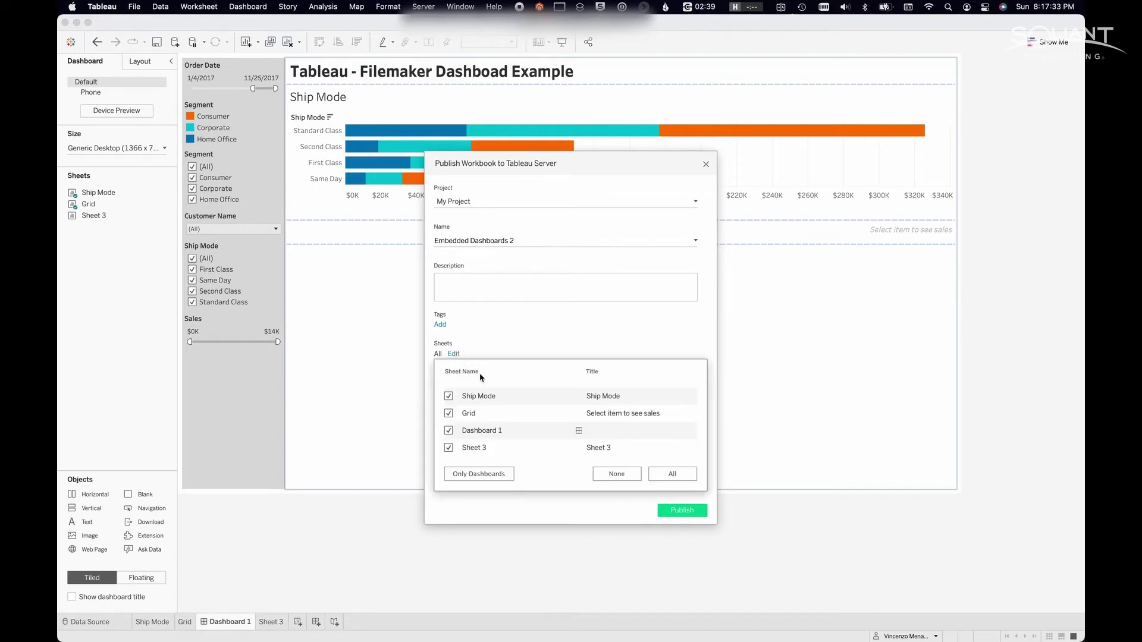
click(497, 475)
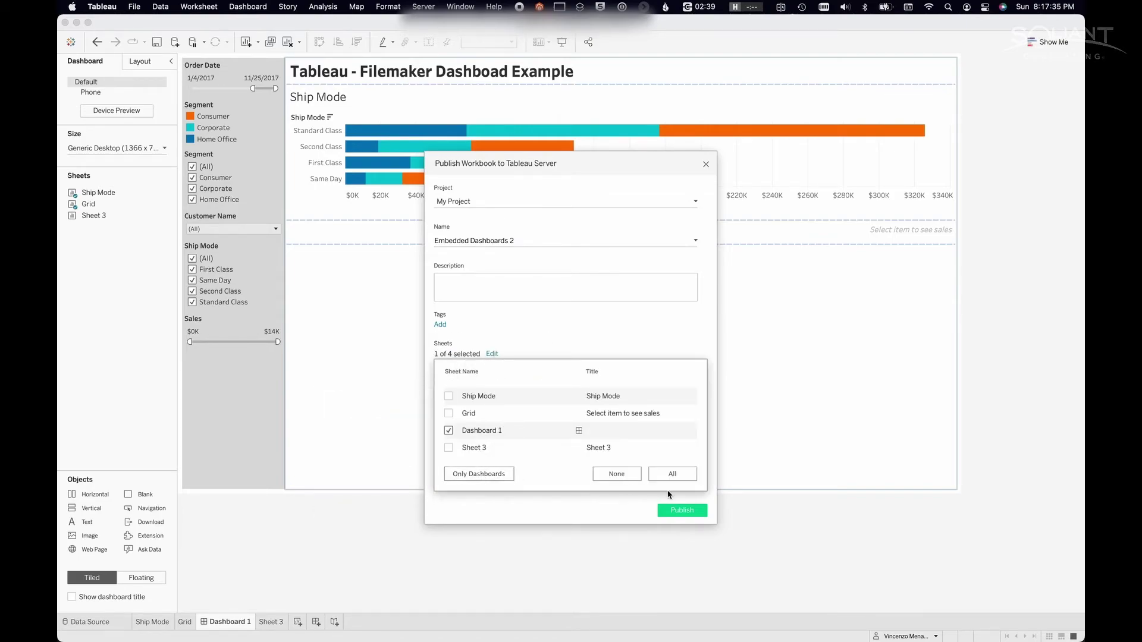
click(658, 347)
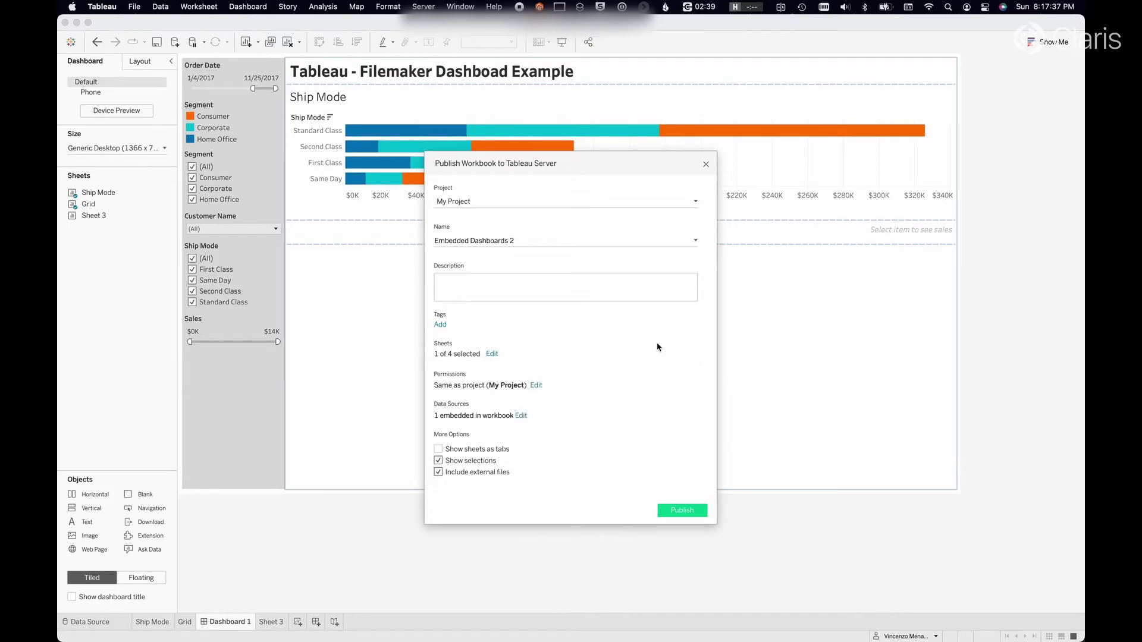
click(683, 510)
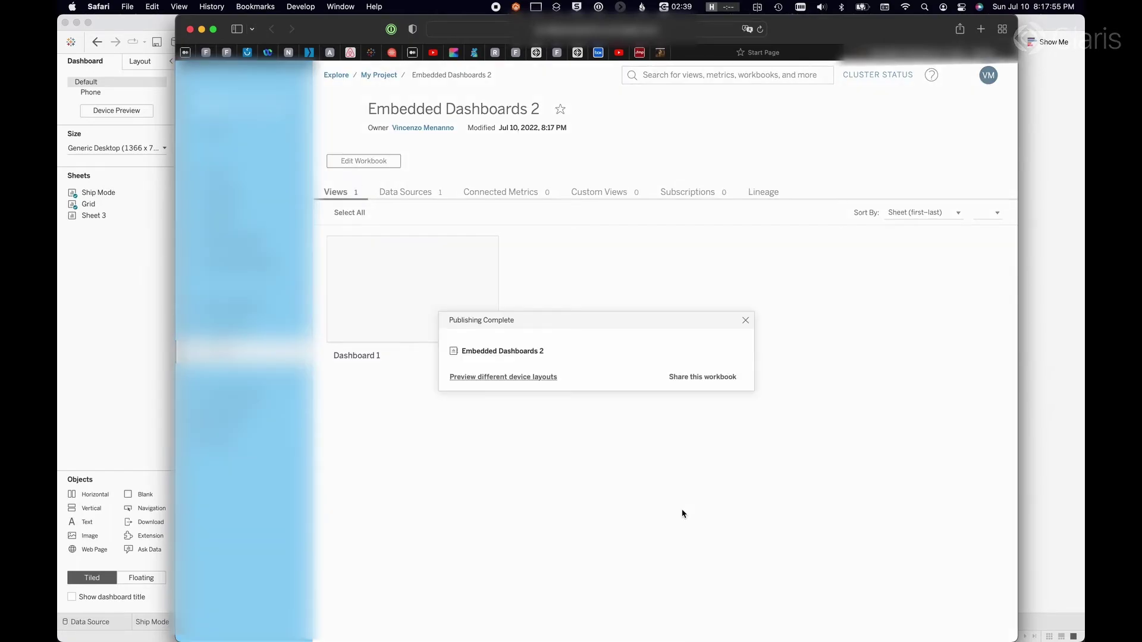
- Open the published Dashboard 1 on Tableau Server, copy its embed code, and switch to FileMaker
click(745, 321)
click(442, 275)
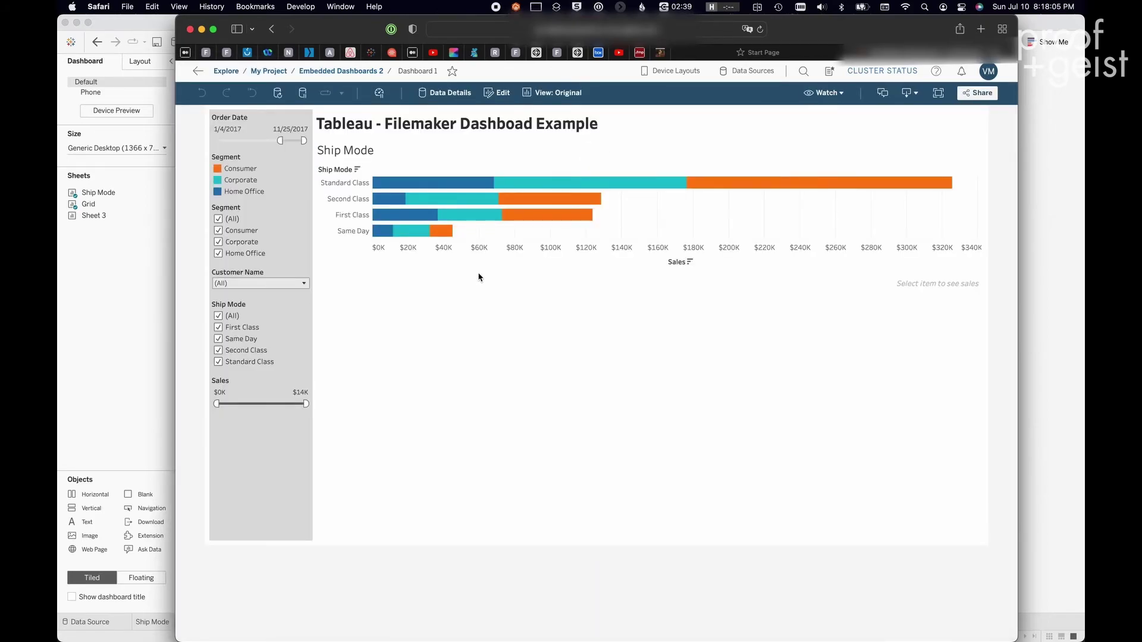
click(966, 95)
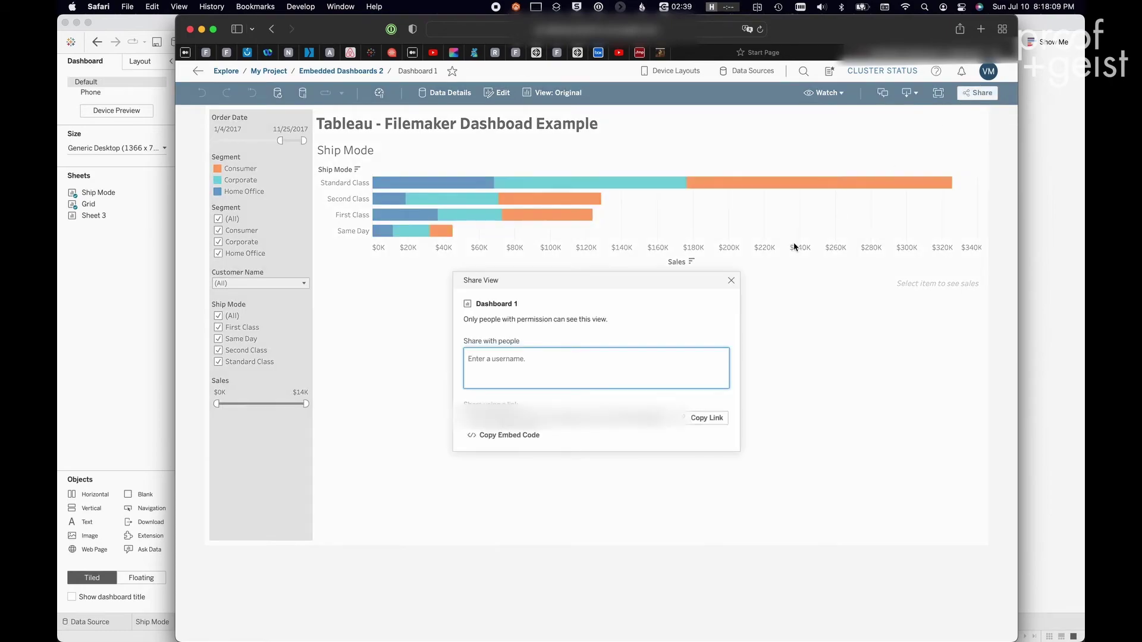
click(506, 438)
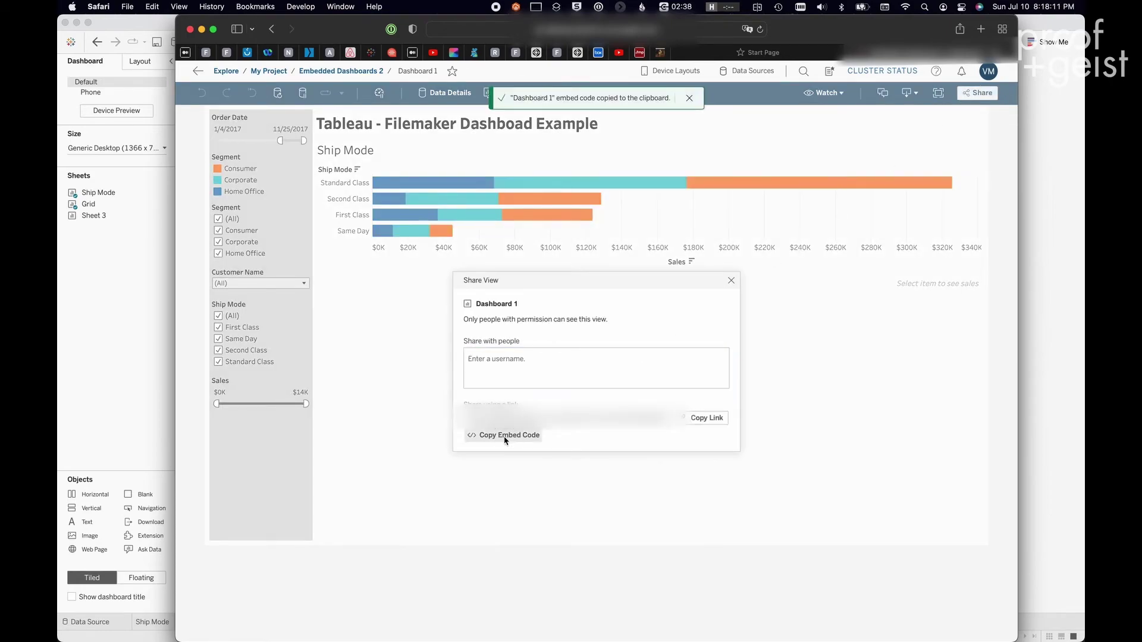
click(731, 281)
key(super+Tab)
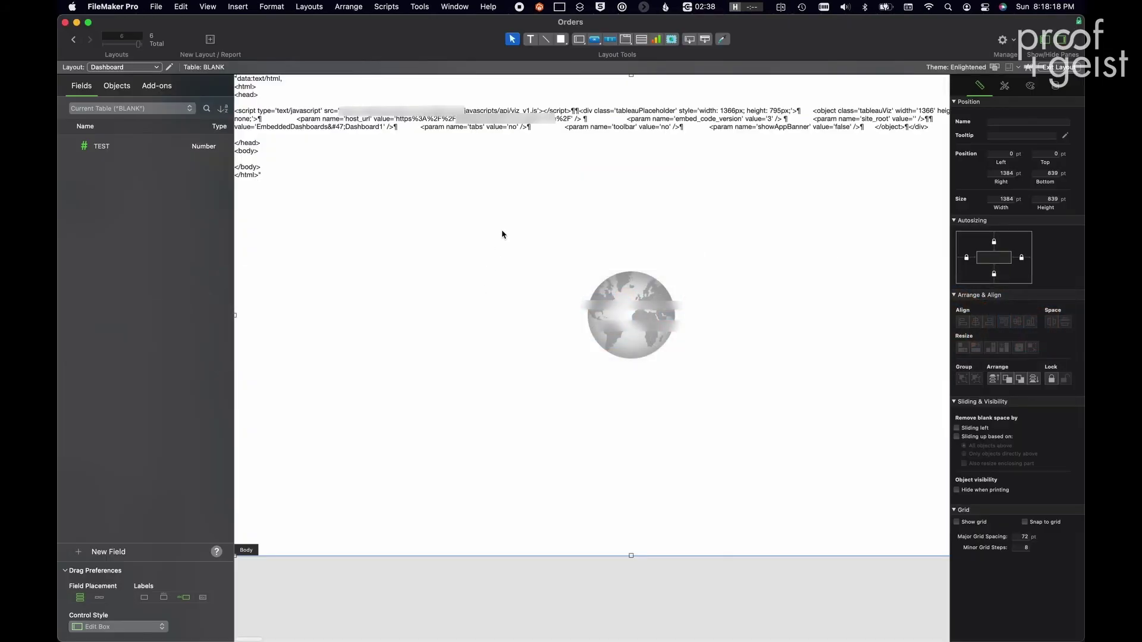
- Replace the old script/div block in the web viewer's address calculation with the Tableau embed code
double_click(502, 235)
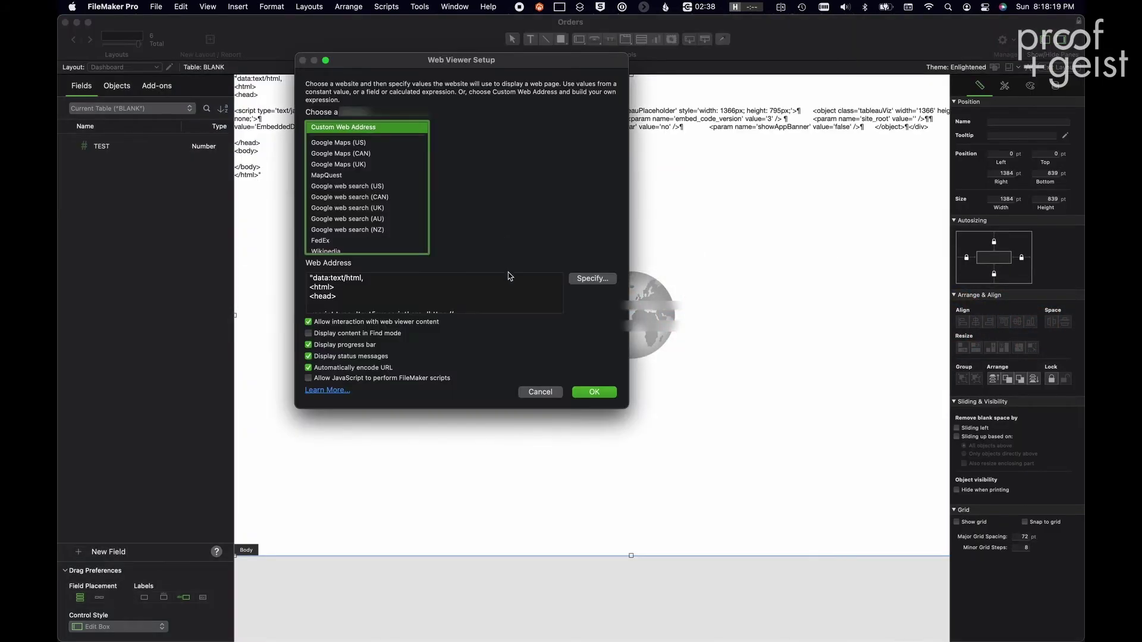
click(583, 281)
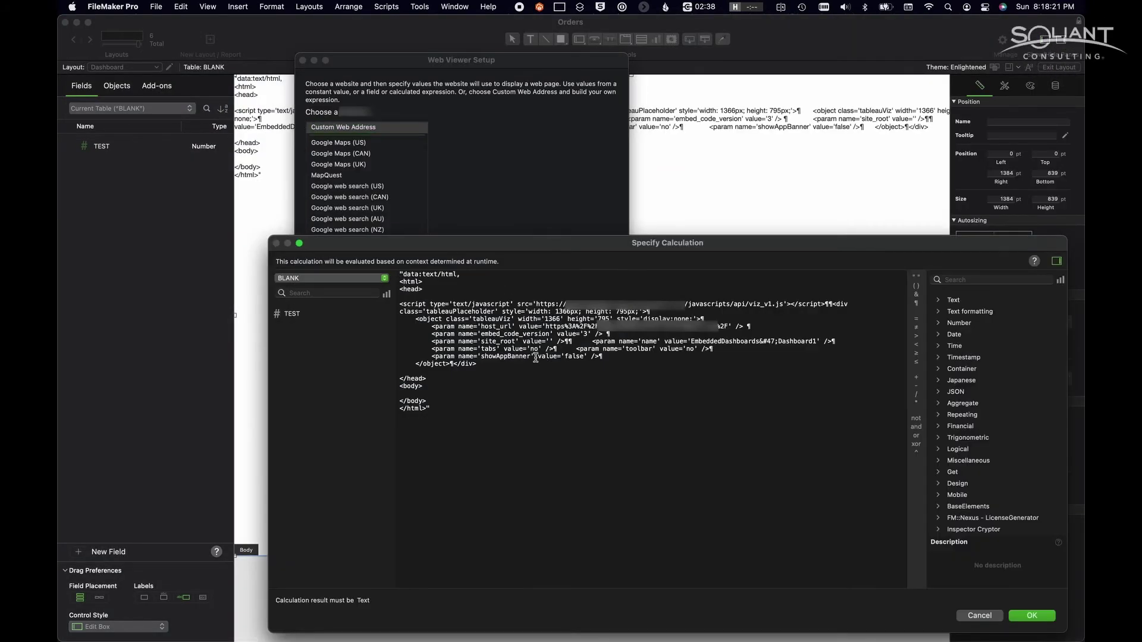
drag(522, 364, 399, 305)
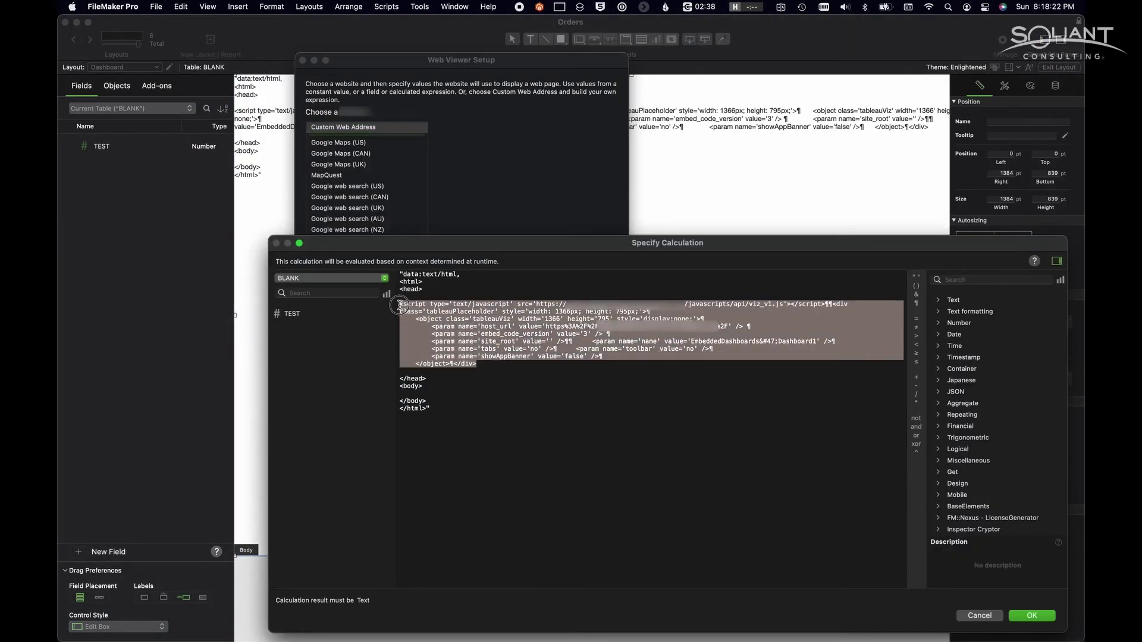
double_click(690, 349)
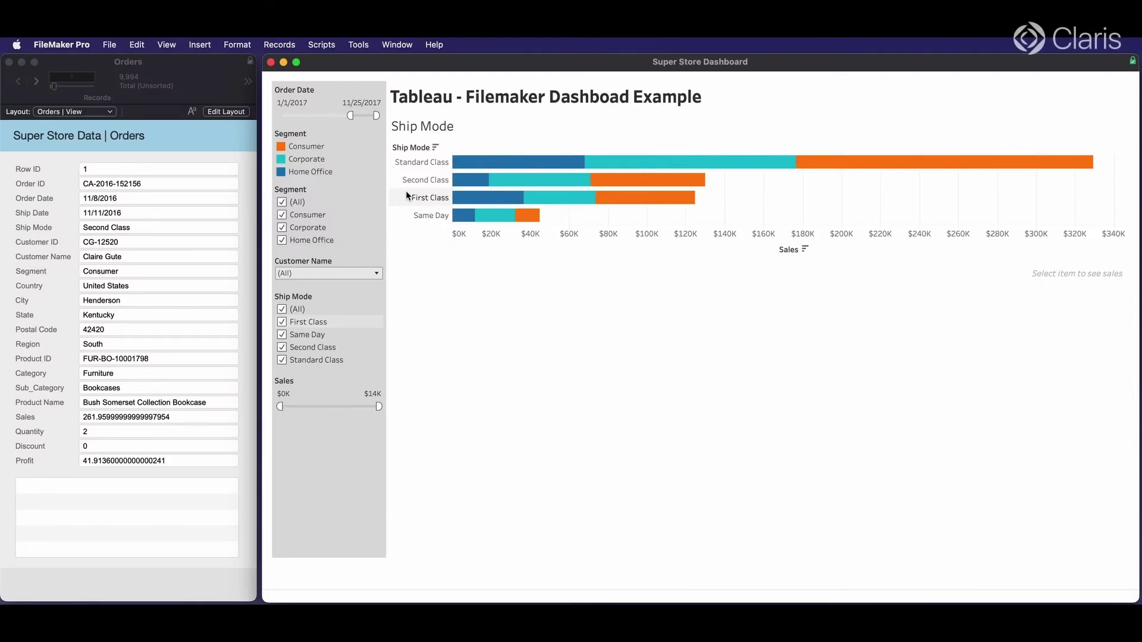
- Reload the web viewer via Layout and Browse mode, then try selecting and clearing Same Day
key(super+l)
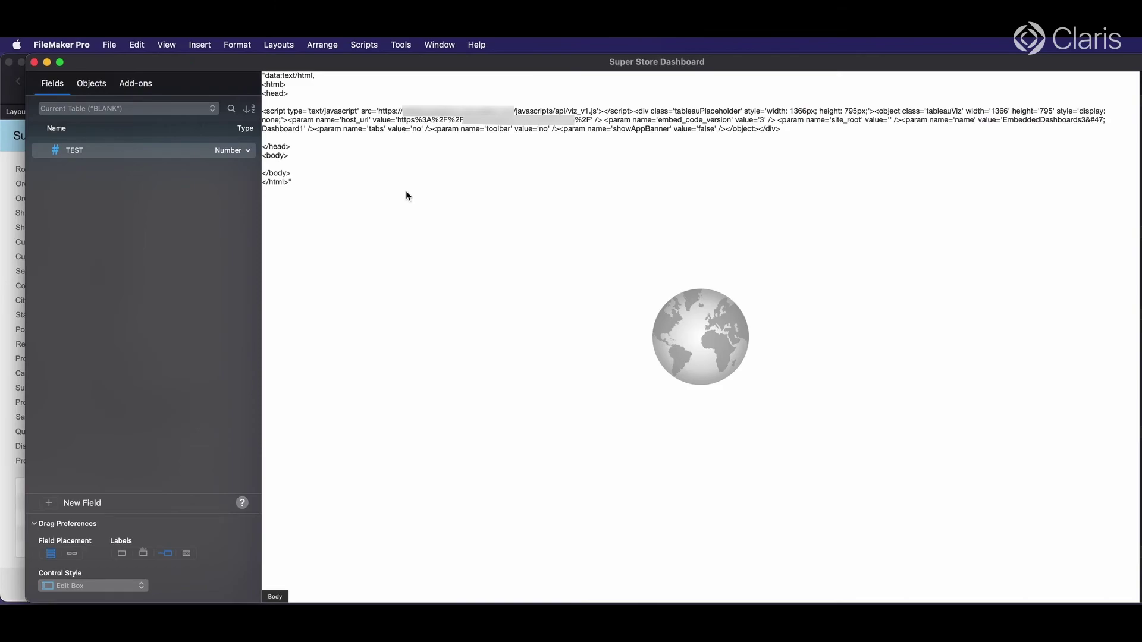
key(super+b)
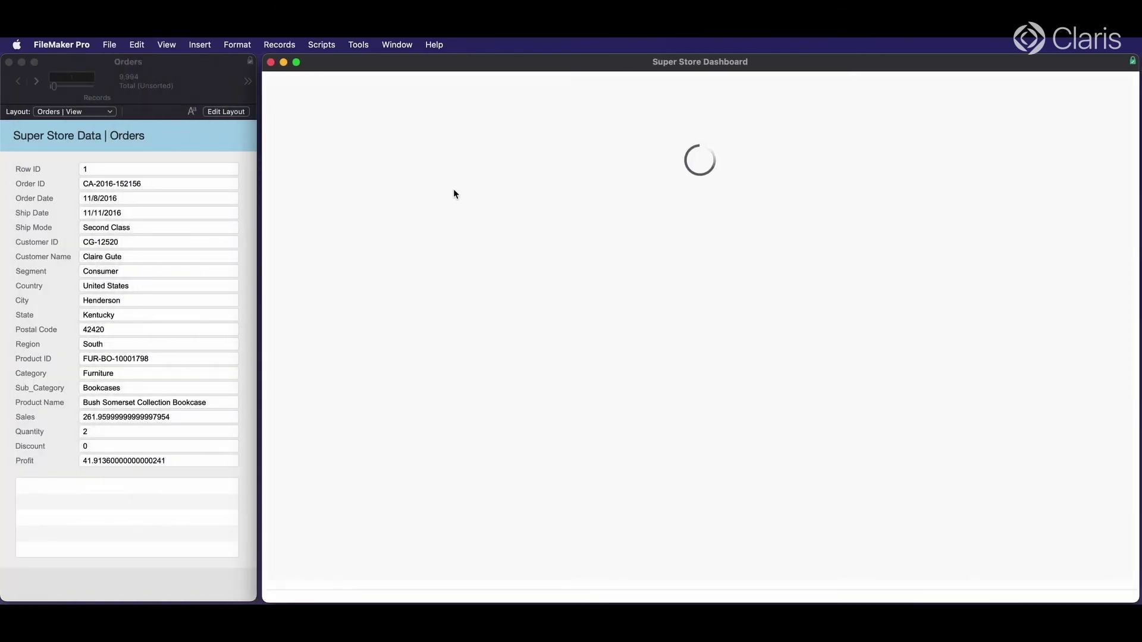
click(191, 147)
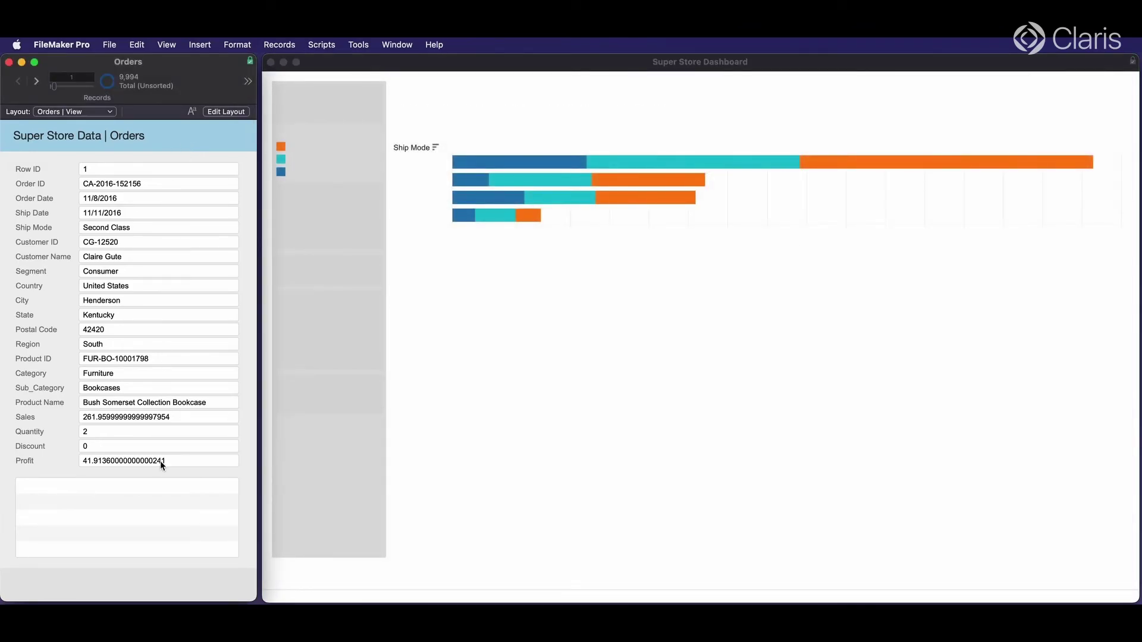
click(444, 262)
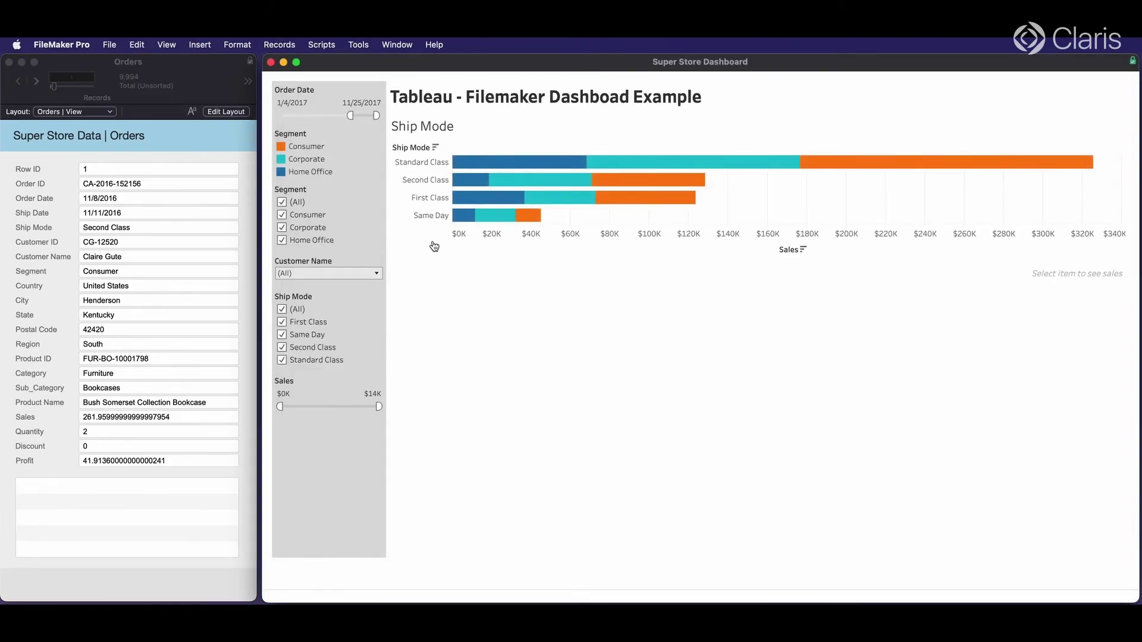
click(428, 218)
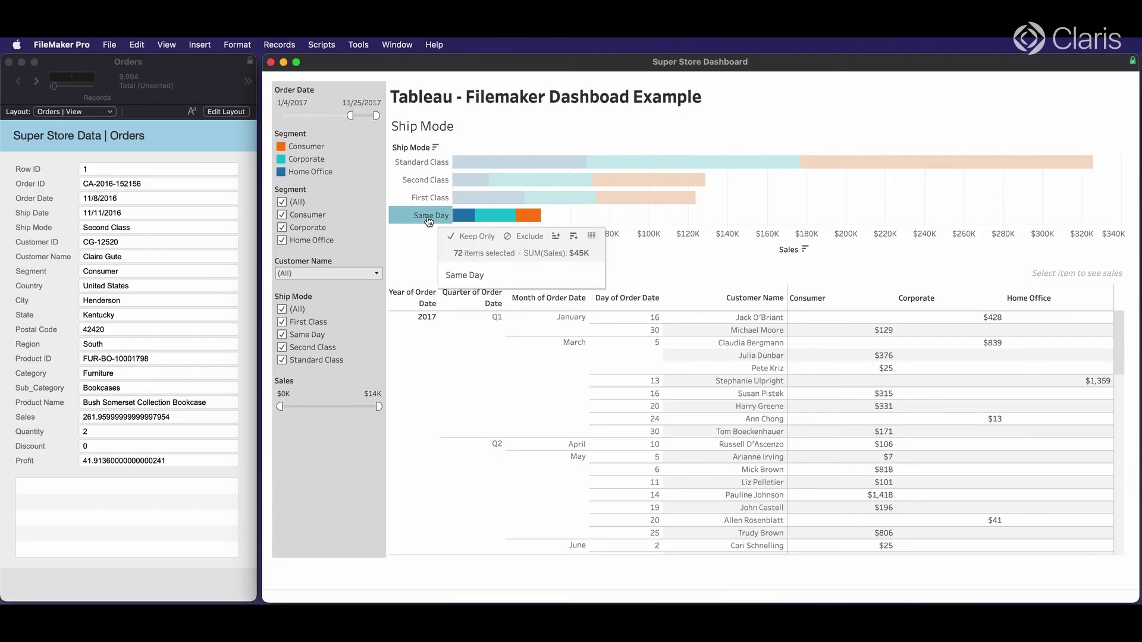
click(429, 221)
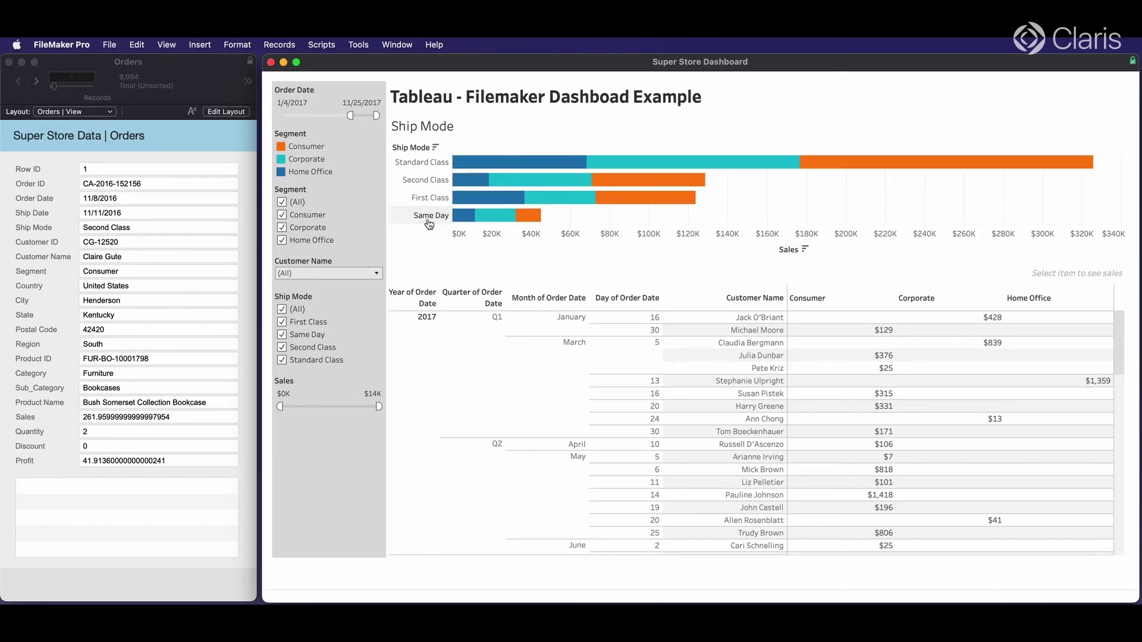
- Adjust the Order Date slider, exclude Standard Class, then show details for Same Day orders
drag(350, 115, 280, 115)
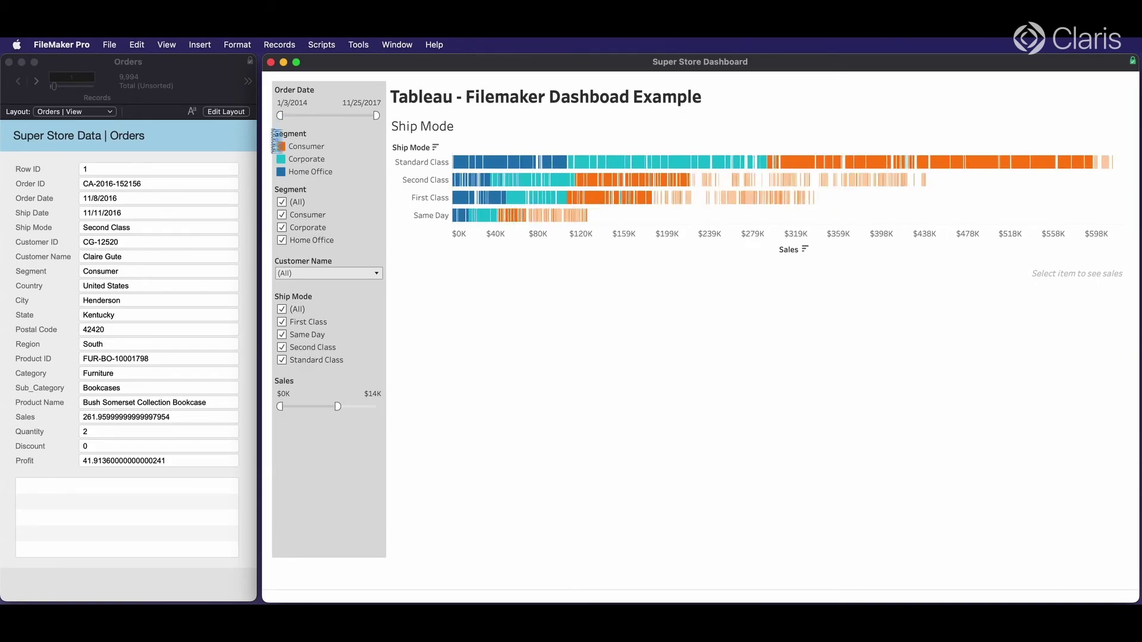
drag(279, 116, 351, 115)
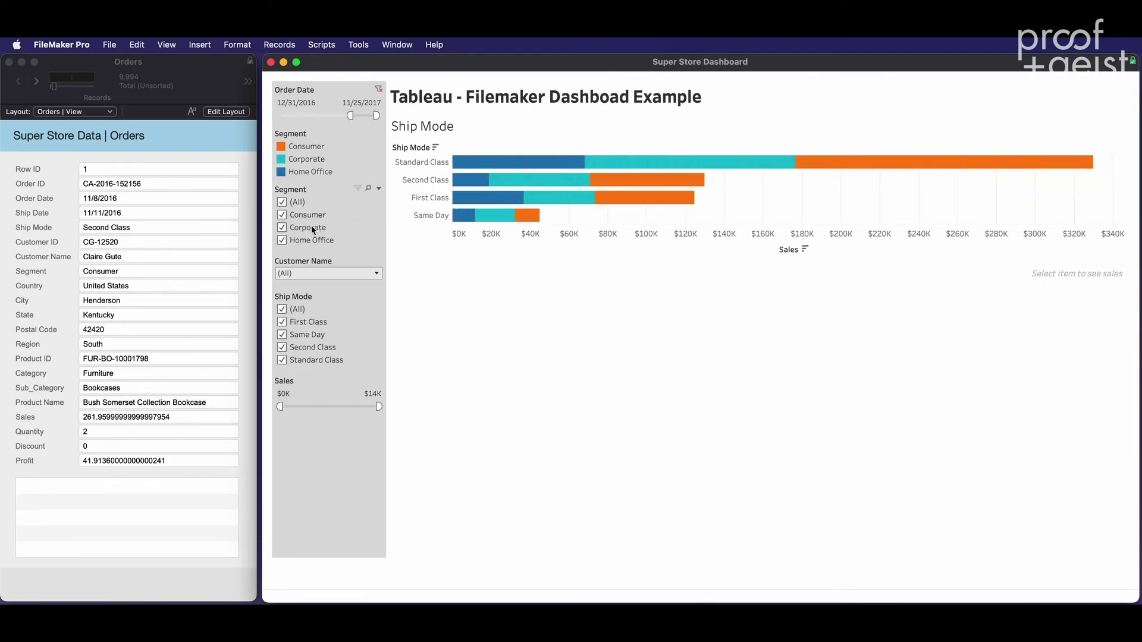
click(282, 360)
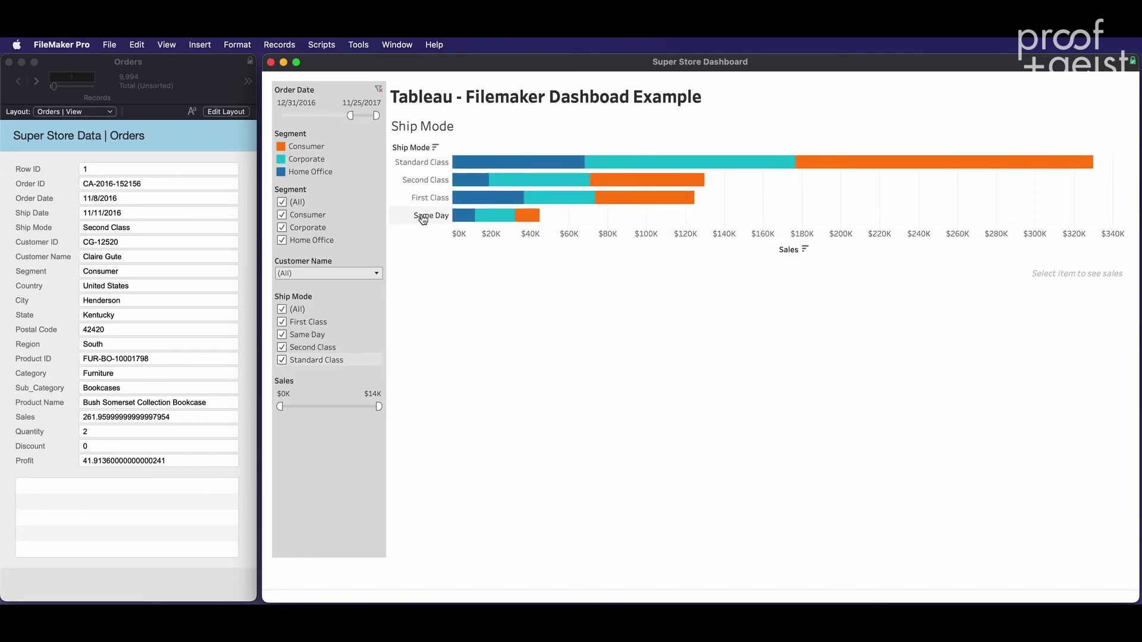
click(343, 272)
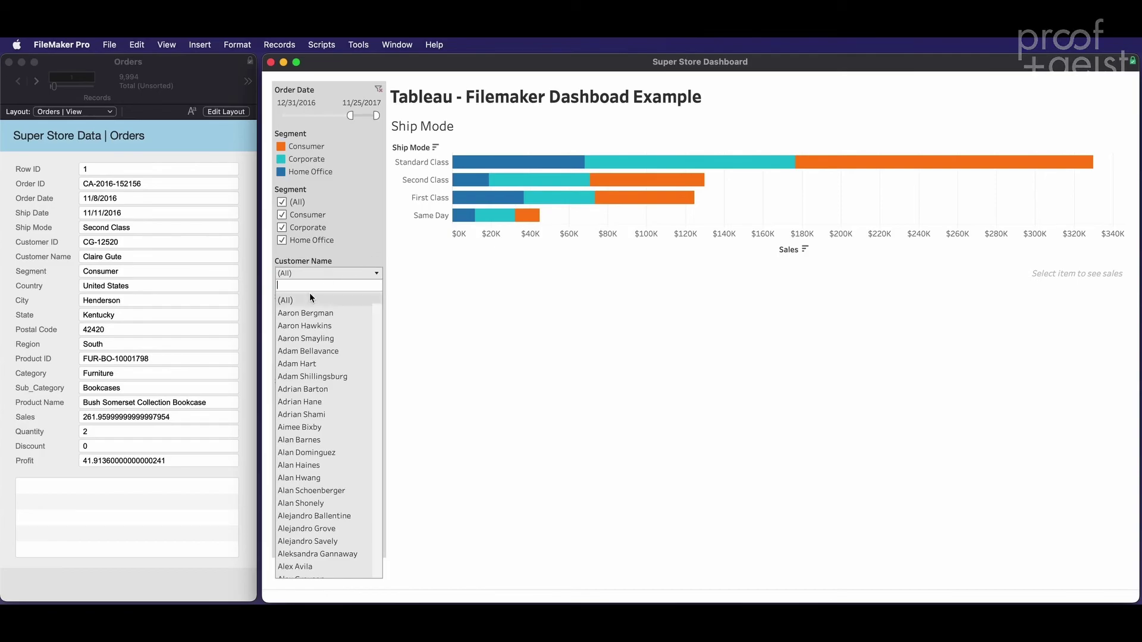
click(427, 215)
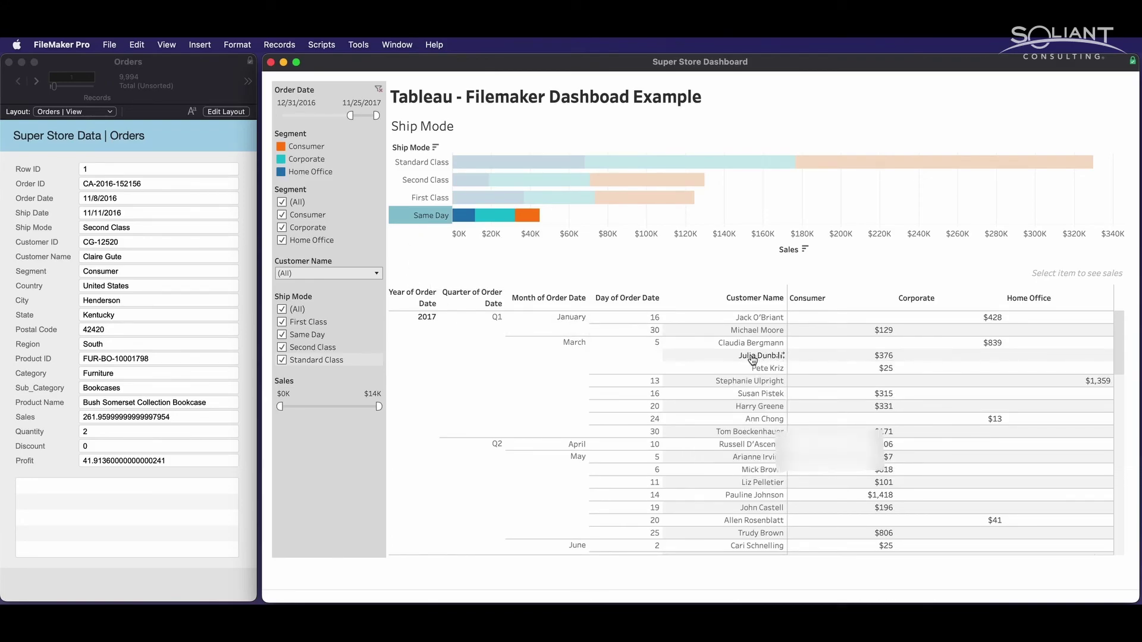
- Find the $376 Same Day order's record in FileMaker through the dashboard's fmp find link
click(874, 357)
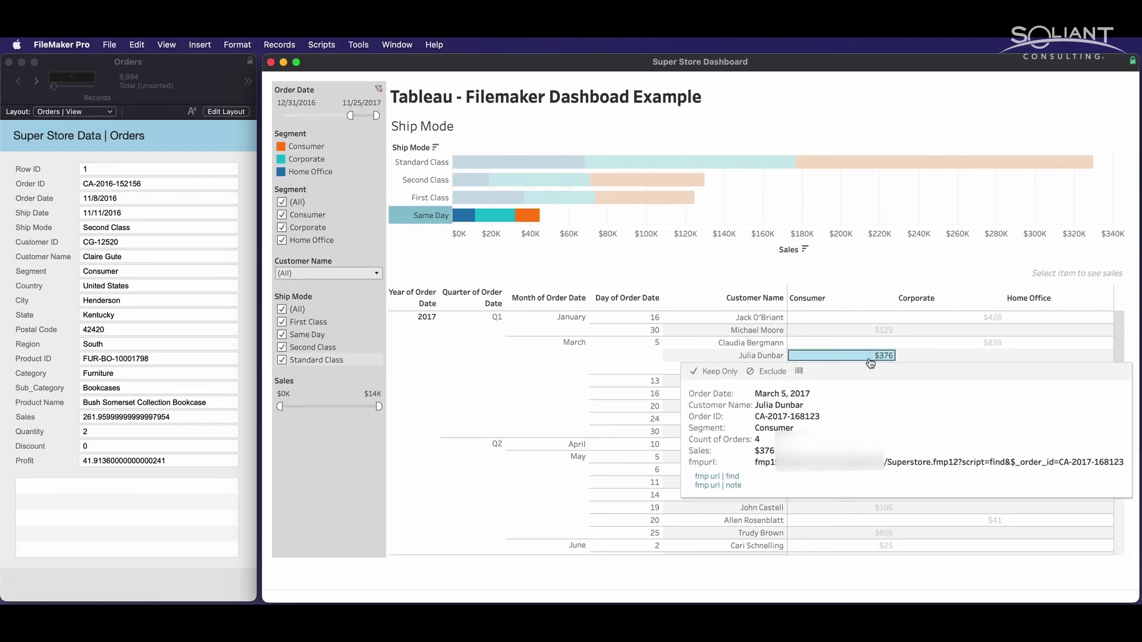
click(712, 478)
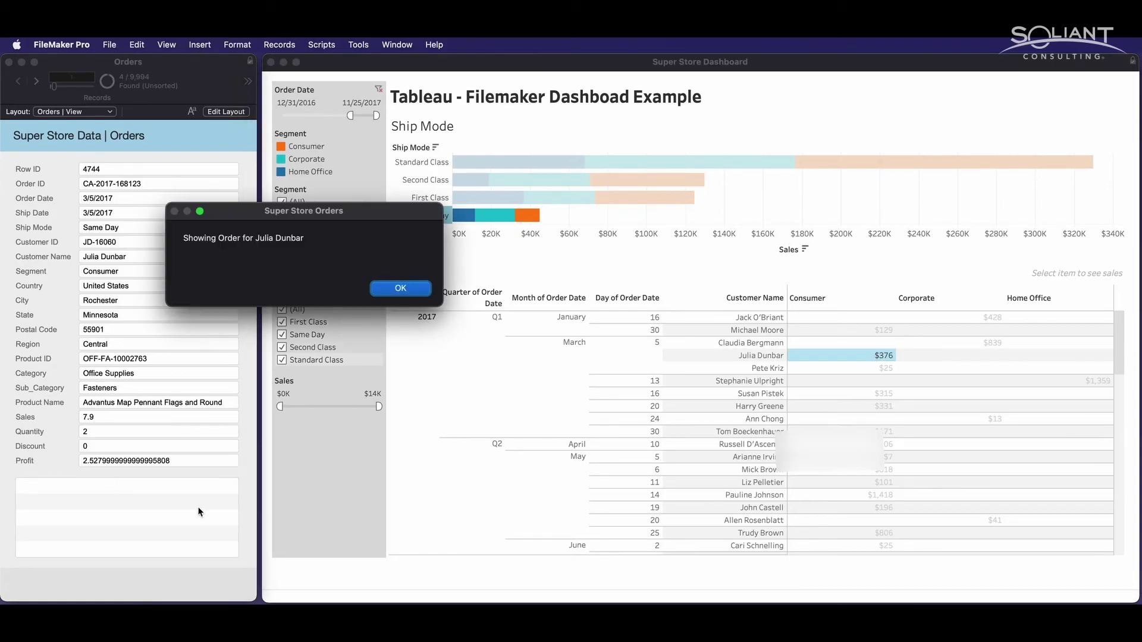
click(402, 289)
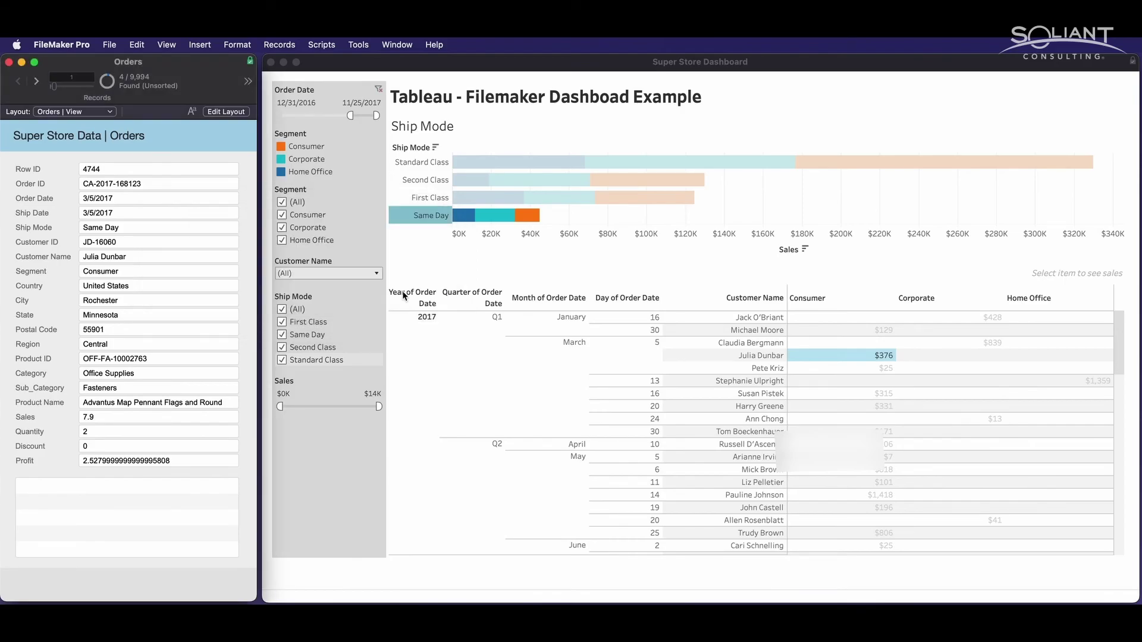
- Add the note 'New customer' to the $376 order through the fmp note link
click(862, 357)
click(861, 357)
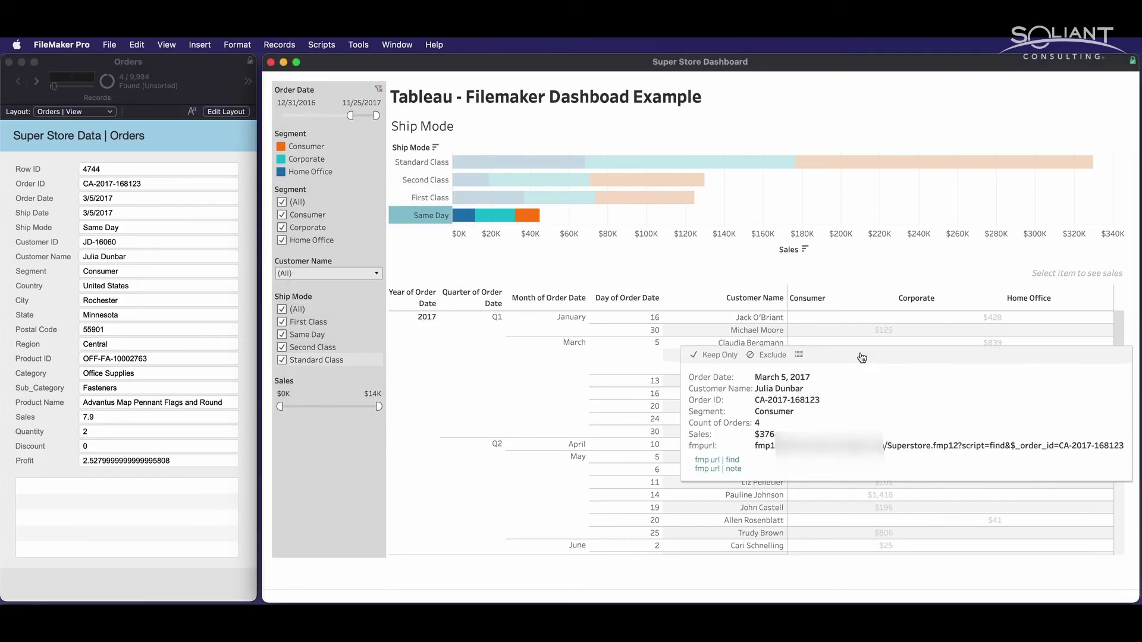
click(715, 470)
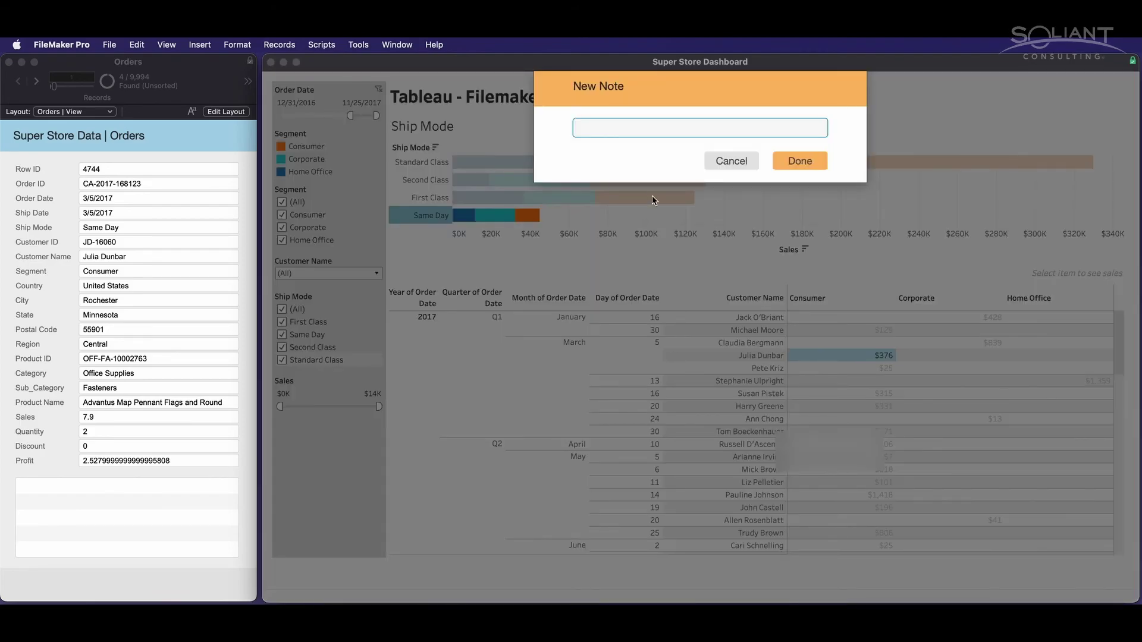
text(New c)
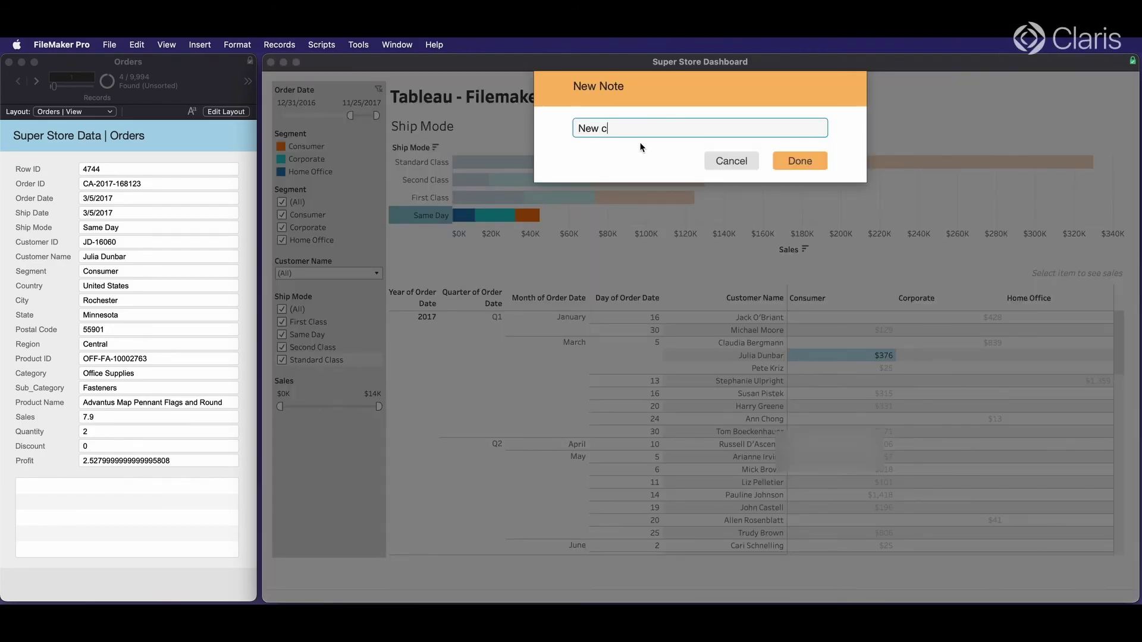
text(ustom er)
click(800, 161)
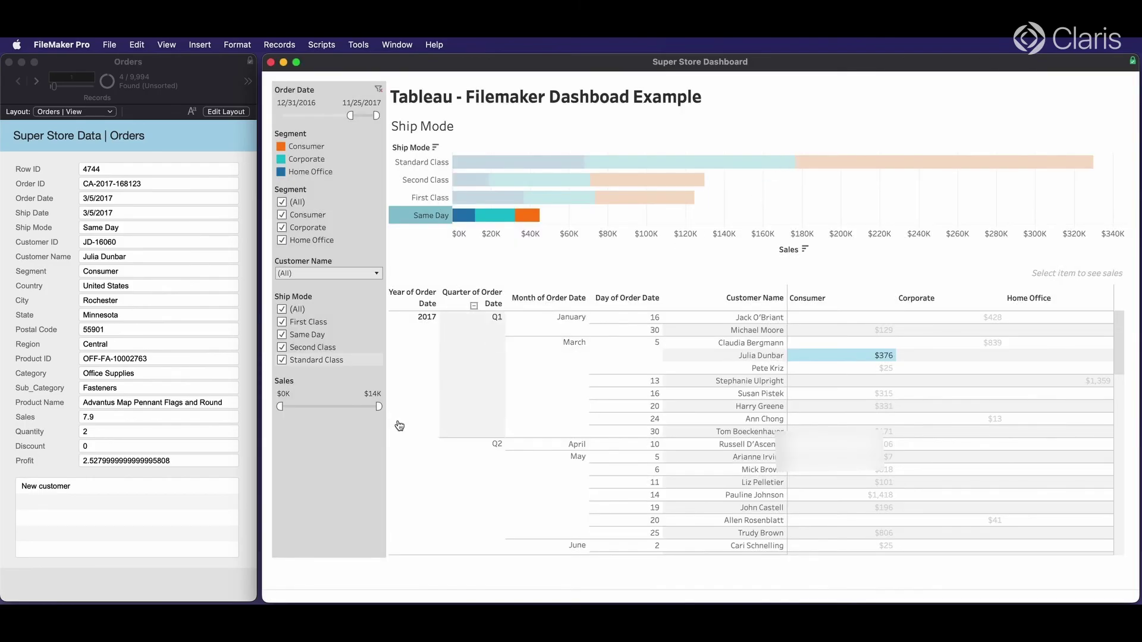